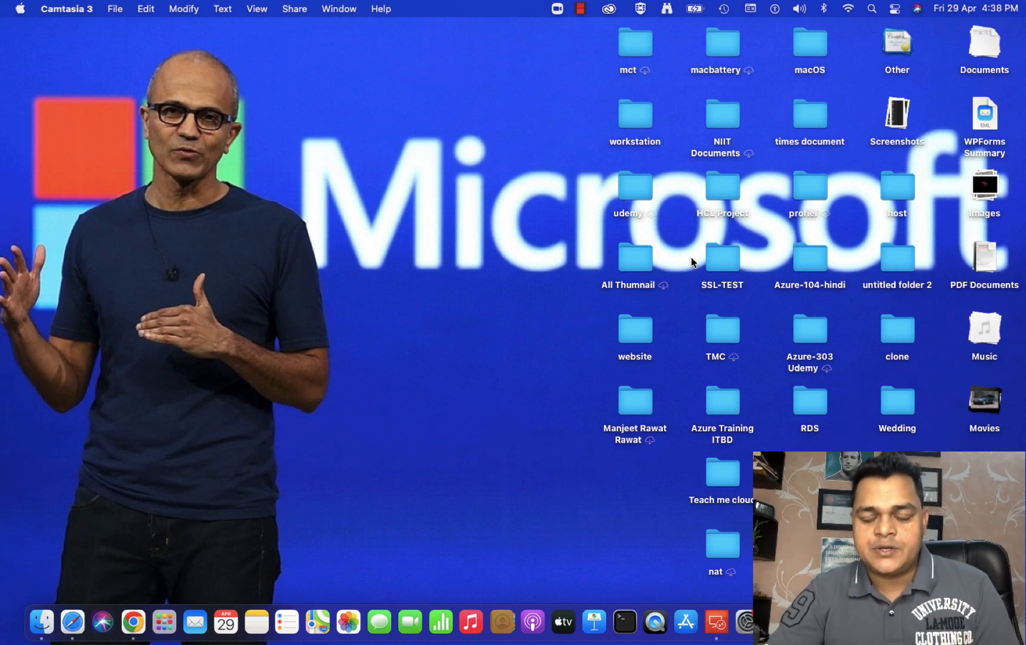
# Switch to the OneNote page "Configure DV-Switch" and handwrite "1- Create DV-Switch." in green pen.
pyautogui.hotkey('ctrl', 'Right')
pyautogui.hotkey('ctrl', 'Right')
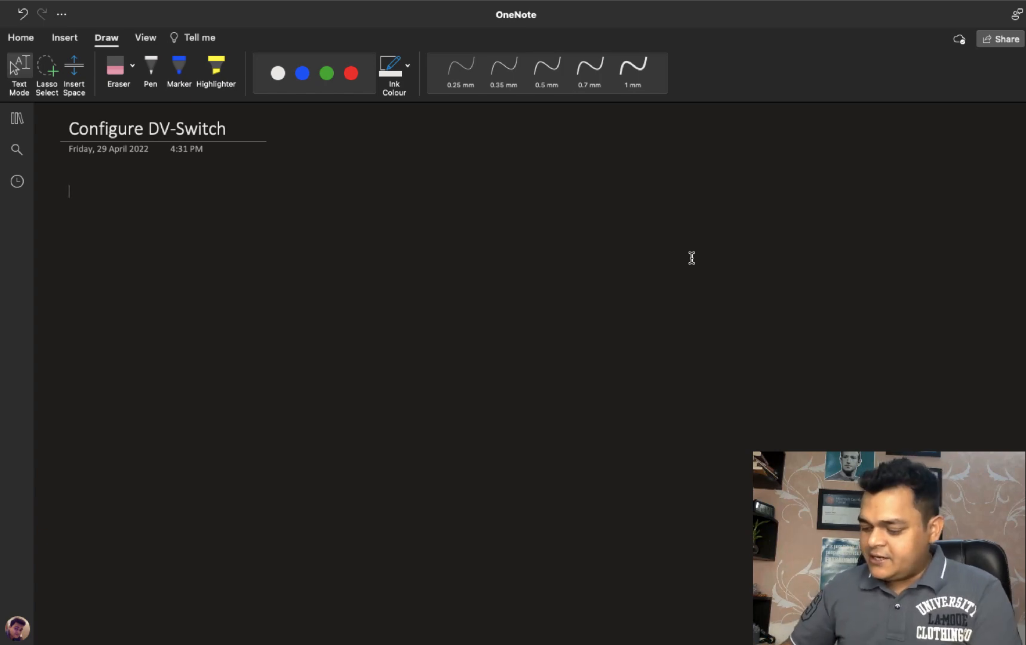
pyautogui.click(151, 72)
pyautogui.click(327, 72)
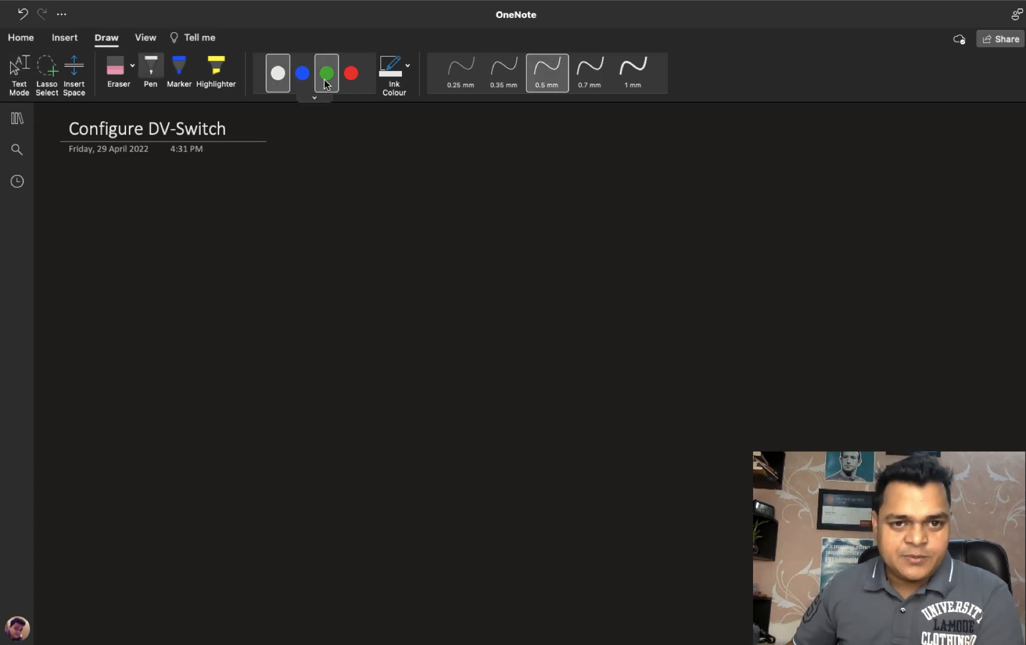
pyautogui.moveTo(207, 196); pyautogui.dragTo(216, 214)
pyautogui.moveTo(219, 209); pyautogui.dragTo(259, 210)
pyautogui.moveTo(264, 203)
pyautogui.mouseDown()
pyautogui.moveTo(327, 203)
pyautogui.moveTo(337, 192)
pyautogui.mouseUp()
pyautogui.moveTo(332, 204)
pyautogui.mouseDown()
pyautogui.moveTo(417, 206)
pyautogui.moveTo(418, 216)
pyautogui.mouseUp()
pyautogui.moveTo(415, 193)
pyautogui.mouseDown()
pyautogui.moveTo(434, 204)
pyautogui.moveTo(418, 216)
pyautogui.mouseUp()
pyautogui.moveTo(436, 197); pyautogui.dragTo(481, 214)
pyautogui.moveTo(494, 205); pyautogui.dragTo(536, 219)
pyautogui.moveTo(527, 207); pyautogui.dragTo(564, 212)
pyautogui.moveTo(570, 196); pyautogui.dragTo(594, 219)
pyautogui.click(607, 216)
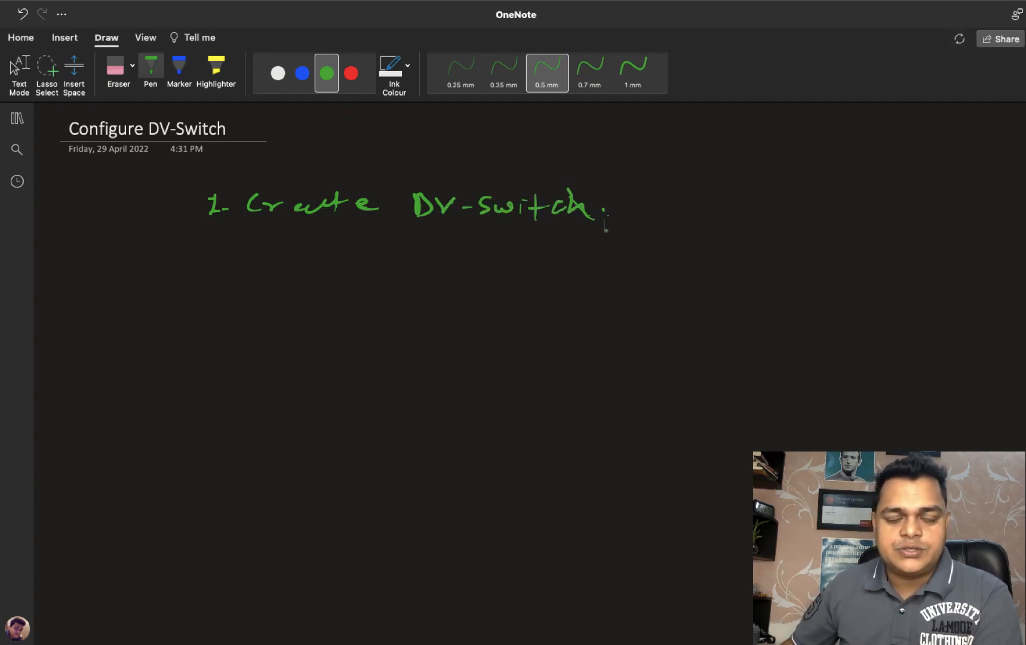
# Handwrite "2. Host Adding" in green on a new line below the first list item.
pyautogui.moveTo(216, 247); pyautogui.dragTo(221, 271)
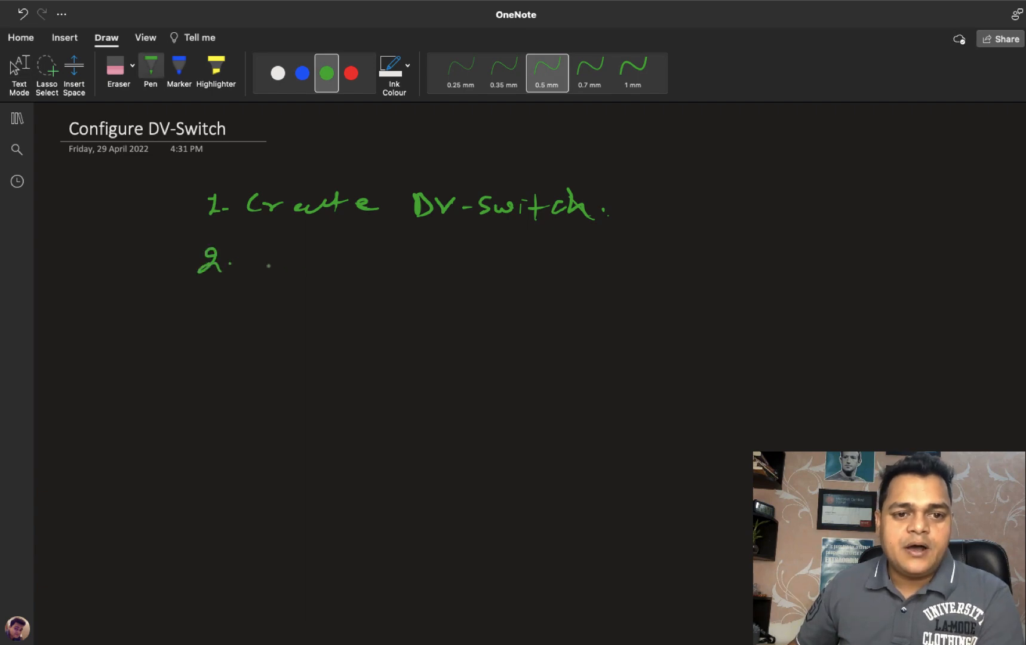
pyautogui.moveTo(273, 247); pyautogui.dragTo(274, 269)
pyautogui.moveTo(279, 257)
pyautogui.mouseDown()
pyautogui.moveTo(291, 251)
pyautogui.moveTo(291, 269)
pyautogui.mouseUp()
pyautogui.moveTo(307, 256)
pyautogui.mouseDown()
pyautogui.moveTo(315, 270)
pyautogui.moveTo(340, 272)
pyautogui.mouseUp()
pyautogui.moveTo(333, 259)
pyautogui.mouseDown()
pyautogui.moveTo(386, 251)
pyautogui.moveTo(392, 270)
pyautogui.mouseUp()
pyautogui.moveTo(382, 264); pyautogui.dragTo(410, 269)
pyautogui.moveTo(433, 248)
pyautogui.mouseDown()
pyautogui.moveTo(437, 262)
pyautogui.moveTo(420, 270)
pyautogui.moveTo(462, 267)
pyautogui.mouseUp()
pyautogui.moveTo(461, 262)
pyautogui.mouseDown()
pyautogui.moveTo(495, 256)
pyautogui.moveTo(489, 301)
pyautogui.mouseUp()
pyautogui.moveTo(531, 261)
pyautogui.mouseDown()
pyautogui.moveTo(520, 273)
pyautogui.moveTo(561, 263)
pyautogui.moveTo(573, 275)
pyautogui.mouseUp()
pyautogui.click(580, 255)
pyautogui.press('super+z')
pyautogui.press('super+z')
pyautogui.press('super+z')
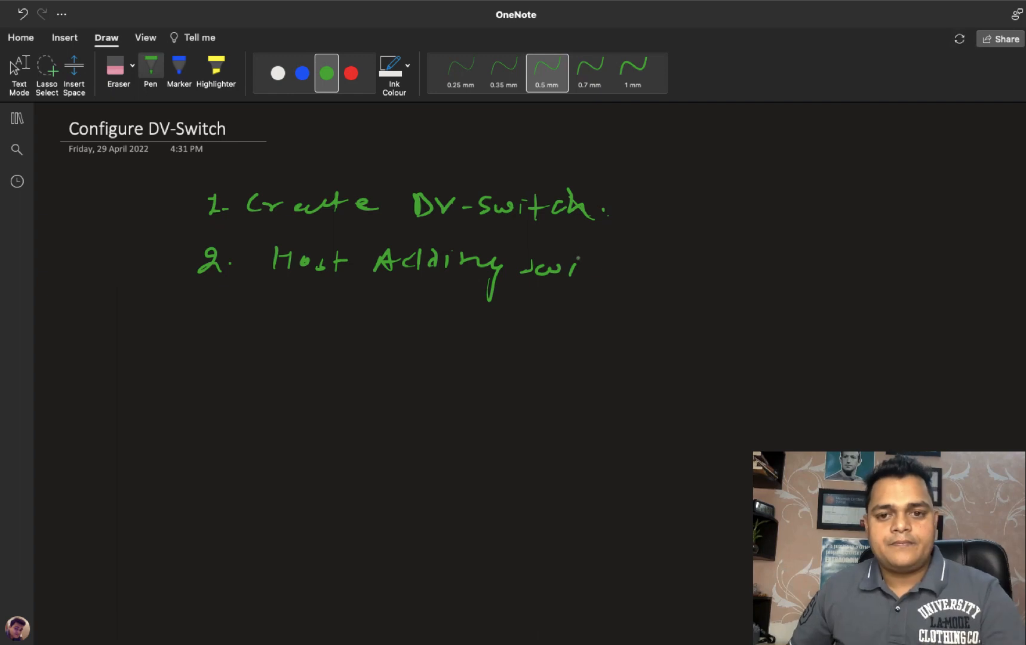
pyautogui.press('super+z')
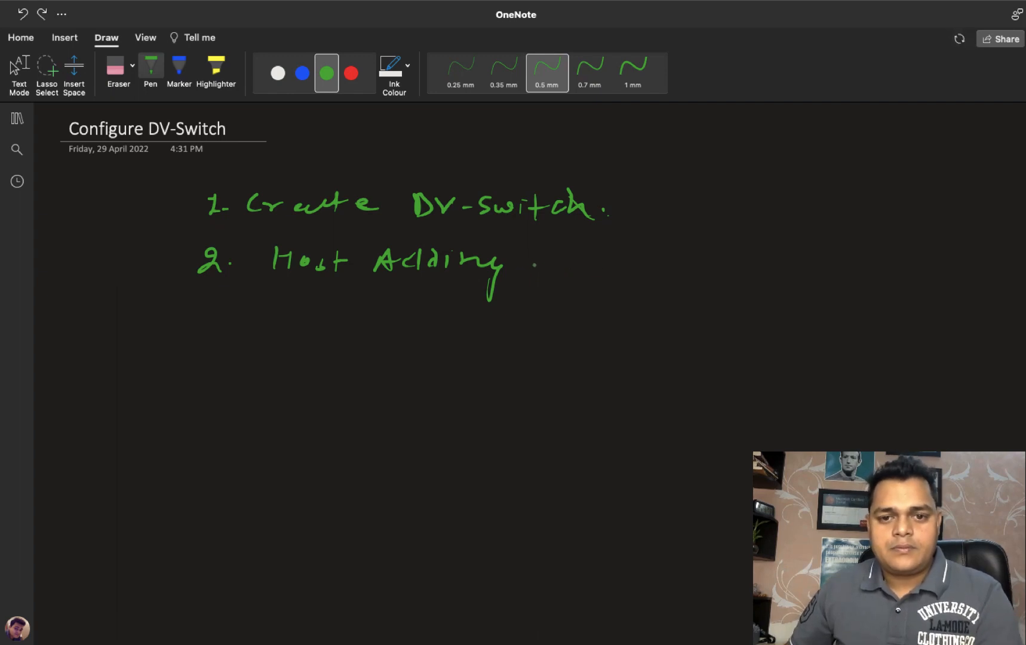
# Complete the second handwritten list item with "in DV-Switch.".
pyautogui.moveTo(528, 263)
pyautogui.mouseDown()
pyautogui.moveTo(530, 274)
pyautogui.moveTo(562, 277)
pyautogui.mouseUp()
pyautogui.moveTo(585, 264)
pyautogui.mouseDown()
pyautogui.moveTo(584, 280)
pyautogui.moveTo(624, 275)
pyautogui.moveTo(628, 263)
pyautogui.moveTo(657, 279)
pyautogui.mouseUp()
pyautogui.moveTo(665, 269); pyautogui.dragTo(688, 271)
pyautogui.moveTo(694, 265)
pyautogui.mouseDown()
pyautogui.moveTo(706, 293)
pyautogui.moveTo(722, 279)
pyautogui.mouseUp()
pyautogui.moveTo(719, 270); pyautogui.dragTo(754, 292)
pyautogui.click(770, 290)
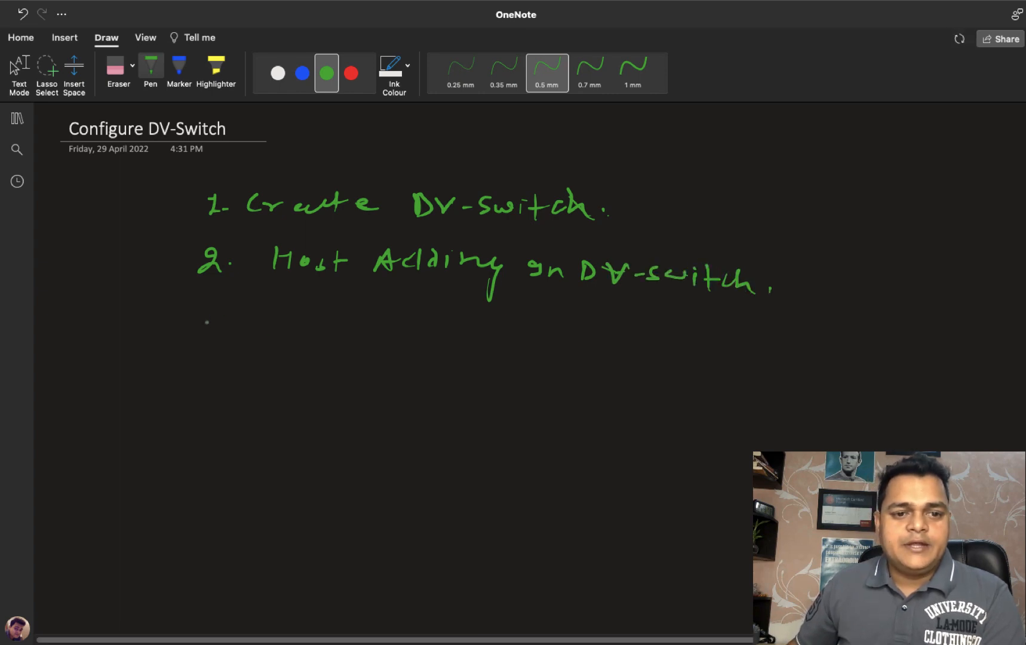
# Handwrite the third list item as "3- Configure Port Group." in green.
pyautogui.moveTo(203, 313)
pyautogui.mouseDown()
pyautogui.moveTo(204, 332)
pyautogui.moveTo(301, 326)
pyautogui.mouseUp()
pyautogui.moveTo(310, 317); pyautogui.dragTo(353, 328)
pyautogui.moveTo(355, 306)
pyautogui.mouseDown()
pyautogui.moveTo(370, 304)
pyautogui.moveTo(376, 326)
pyautogui.moveTo(390, 326)
pyautogui.mouseUp()
pyautogui.moveTo(407, 319)
pyautogui.mouseDown()
pyautogui.moveTo(428, 325)
pyautogui.moveTo(386, 338)
pyautogui.moveTo(446, 320)
pyautogui.moveTo(505, 337)
pyautogui.mouseUp()
pyautogui.moveTo(506, 312); pyautogui.dragTo(521, 327)
pyautogui.moveTo(528, 323)
pyautogui.mouseDown()
pyautogui.moveTo(545, 331)
pyautogui.moveTo(560, 321)
pyautogui.mouseUp()
pyautogui.moveTo(562, 312)
pyautogui.mouseDown()
pyautogui.moveTo(564, 338)
pyautogui.moveTo(580, 326)
pyautogui.moveTo(616, 340)
pyautogui.mouseUp()
pyautogui.moveTo(622, 322)
pyautogui.mouseDown()
pyautogui.moveTo(628, 329)
pyautogui.moveTo(609, 335)
pyautogui.moveTo(681, 325)
pyautogui.moveTo(681, 355)
pyautogui.mouseUp()
pyautogui.click(713, 340)
# Handwrite the fourth list item as "4- Export DV-Switch Configuration." in green.
pyautogui.moveTo(207, 360)
pyautogui.mouseDown()
pyautogui.moveTo(222, 380)
pyautogui.moveTo(252, 368)
pyautogui.mouseUp()
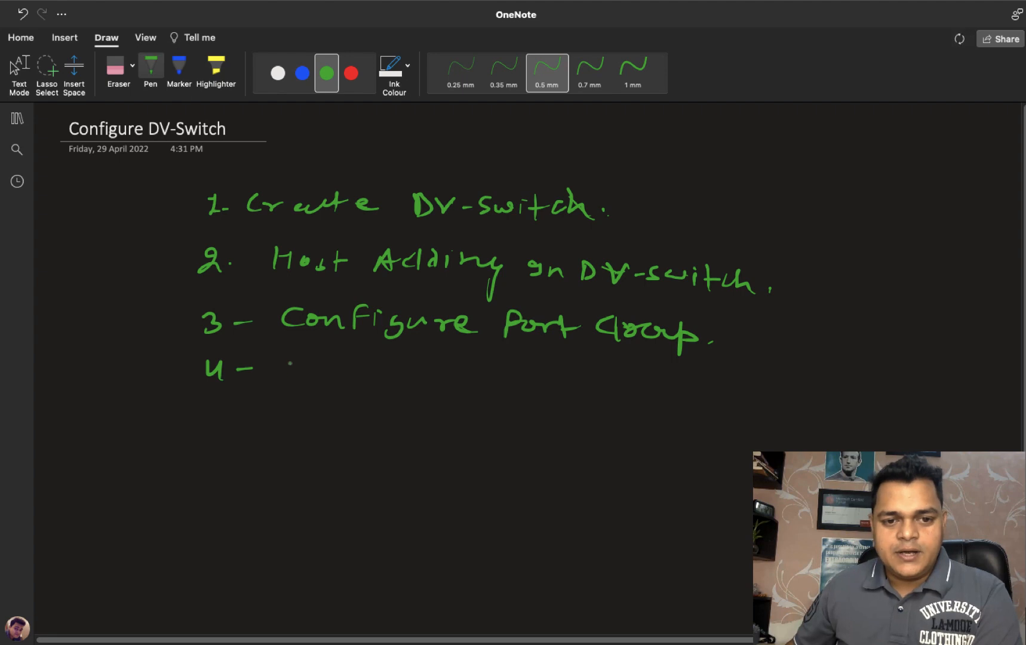
pyautogui.moveTo(290, 357); pyautogui.dragTo(295, 375)
pyautogui.moveTo(281, 366)
pyautogui.mouseDown()
pyautogui.moveTo(321, 375)
pyautogui.moveTo(309, 382)
pyautogui.mouseUp()
pyautogui.moveTo(332, 361); pyautogui.dragTo(330, 388)
pyautogui.moveTo(332, 366); pyautogui.dragTo(365, 371)
pyautogui.moveTo(369, 375)
pyautogui.mouseDown()
pyautogui.moveTo(391, 367)
pyautogui.moveTo(407, 383)
pyautogui.moveTo(421, 369)
pyautogui.moveTo(460, 370)
pyautogui.moveTo(459, 379)
pyautogui.moveTo(495, 366)
pyautogui.moveTo(460, 380)
pyautogui.moveTo(520, 370)
pyautogui.mouseUp()
pyautogui.moveTo(528, 365)
pyautogui.mouseDown()
pyautogui.moveTo(515, 381)
pyautogui.moveTo(549, 371)
pyautogui.moveTo(568, 387)
pyautogui.mouseUp()
pyautogui.moveTo(562, 372)
pyautogui.mouseDown()
pyautogui.moveTo(580, 370)
pyautogui.moveTo(587, 382)
pyautogui.mouseUp()
pyautogui.moveTo(596, 363)
pyautogui.mouseDown()
pyautogui.moveTo(594, 384)
pyautogui.moveTo(681, 385)
pyautogui.moveTo(712, 399)
pyautogui.mouseUp()
pyautogui.moveTo(706, 388)
pyautogui.mouseDown()
pyautogui.moveTo(731, 385)
pyautogui.moveTo(717, 390)
pyautogui.moveTo(737, 407)
pyautogui.moveTo(761, 398)
pyautogui.moveTo(756, 389)
pyautogui.moveTo(793, 384)
pyautogui.moveTo(812, 408)
pyautogui.mouseUp()
pyautogui.click(735, 380)
pyautogui.moveTo(816, 399); pyautogui.dragTo(868, 405)
pyautogui.click(876, 403)
# Handwrite the fifth list item about restoring the configuration, replacing the misspelled end of "Restore".
pyautogui.moveTo(209, 405); pyautogui.dragTo(205, 428)
pyautogui.moveTo(216, 406); pyautogui.dragTo(297, 443)
pyautogui.moveTo(296, 411); pyautogui.dragTo(340, 443)
pyautogui.moveTo(336, 433)
pyautogui.mouseDown()
pyautogui.moveTo(352, 422)
pyautogui.moveTo(359, 443)
pyautogui.mouseUp()
pyautogui.moveTo(393, 412); pyautogui.dragTo(387, 457)
pyautogui.moveTo(386, 442)
pyautogui.mouseDown()
pyautogui.moveTo(463, 431)
pyautogui.moveTo(482, 442)
pyautogui.mouseUp()
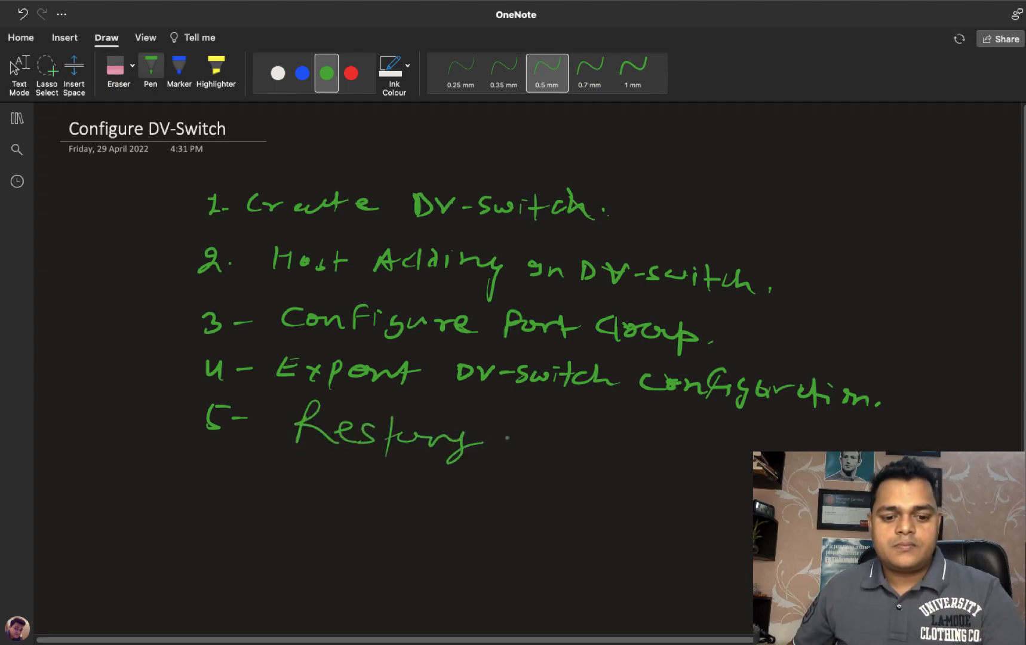
pyautogui.press('super+z')
pyautogui.moveTo(380, 432)
pyautogui.mouseDown()
pyautogui.moveTo(449, 427)
pyautogui.moveTo(471, 448)
pyautogui.mouseUp()
pyautogui.moveTo(541, 424); pyautogui.dragTo(539, 454)
pyautogui.moveTo(526, 439); pyautogui.dragTo(596, 447)
pyautogui.moveTo(633, 435)
pyautogui.mouseDown()
pyautogui.moveTo(628, 454)
pyautogui.moveTo(660, 445)
pyautogui.moveTo(716, 454)
pyautogui.moveTo(700, 463)
pyautogui.mouseUp()
pyautogui.moveTo(714, 446); pyautogui.dragTo(727, 466)
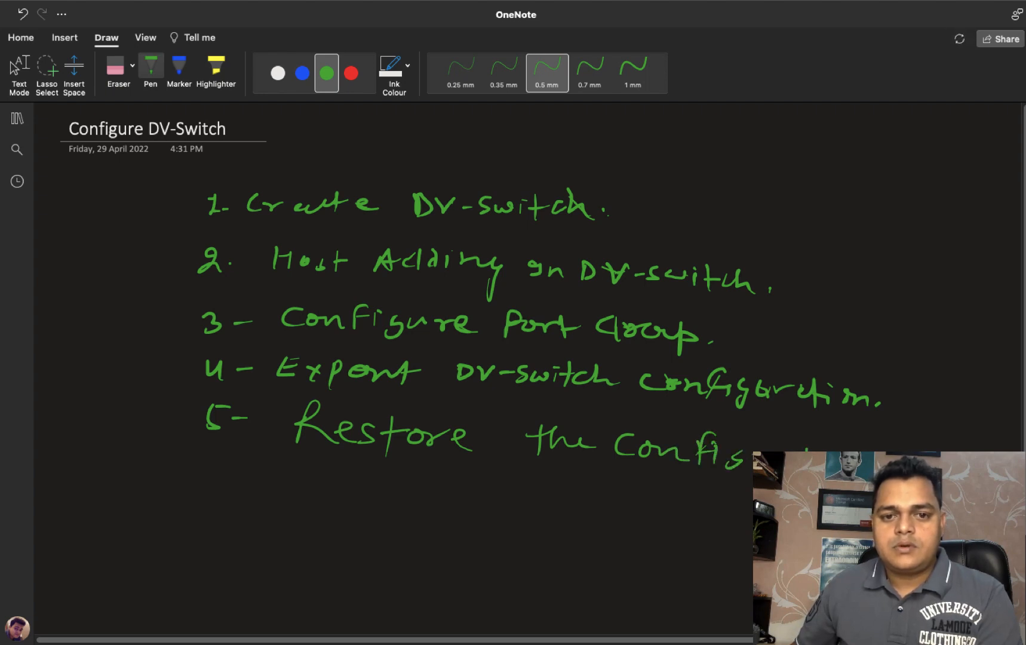
# Handwrite the sixth list item about the migration of VM's from one group to other, and stop drawing.
pyautogui.moveTo(216, 461)
pyautogui.mouseDown()
pyautogui.moveTo(203, 481)
pyautogui.moveTo(250, 477)
pyautogui.mouseUp()
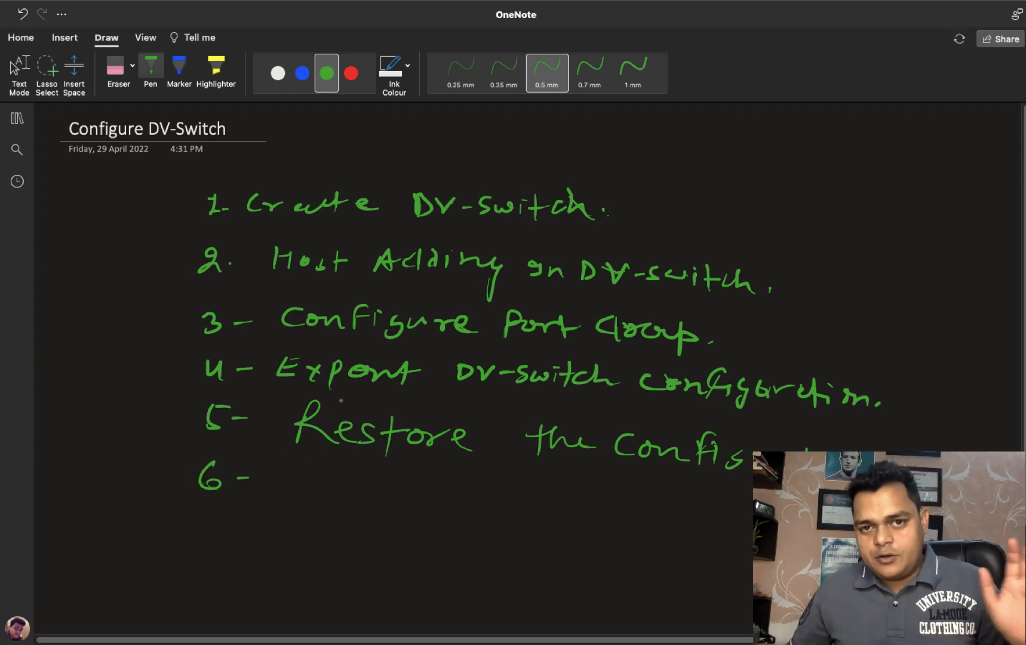
pyautogui.moveTo(304, 500)
pyautogui.mouseDown()
pyautogui.moveTo(328, 490)
pyautogui.moveTo(352, 511)
pyautogui.moveTo(512, 512)
pyautogui.mouseUp()
pyautogui.click(342, 476)
pyautogui.click(511, 513)
pyautogui.moveTo(564, 514); pyautogui.dragTo(546, 526)
pyautogui.moveTo(580, 491); pyautogui.dragTo(562, 520)
pyautogui.moveTo(574, 496)
pyautogui.mouseDown()
pyautogui.moveTo(572, 534)
pyautogui.moveTo(593, 511)
pyautogui.mouseUp()
pyautogui.moveTo(621, 507)
pyautogui.mouseDown()
pyautogui.moveTo(644, 507)
pyautogui.moveTo(690, 530)
pyautogui.mouseUp()
pyautogui.click(689, 525)
pyautogui.moveTo(699, 511)
pyautogui.mouseDown()
pyautogui.moveTo(649, 541)
pyautogui.moveTo(682, 528)
pyautogui.moveTo(704, 537)
pyautogui.moveTo(747, 529)
pyautogui.moveTo(745, 543)
pyautogui.mouseUp()
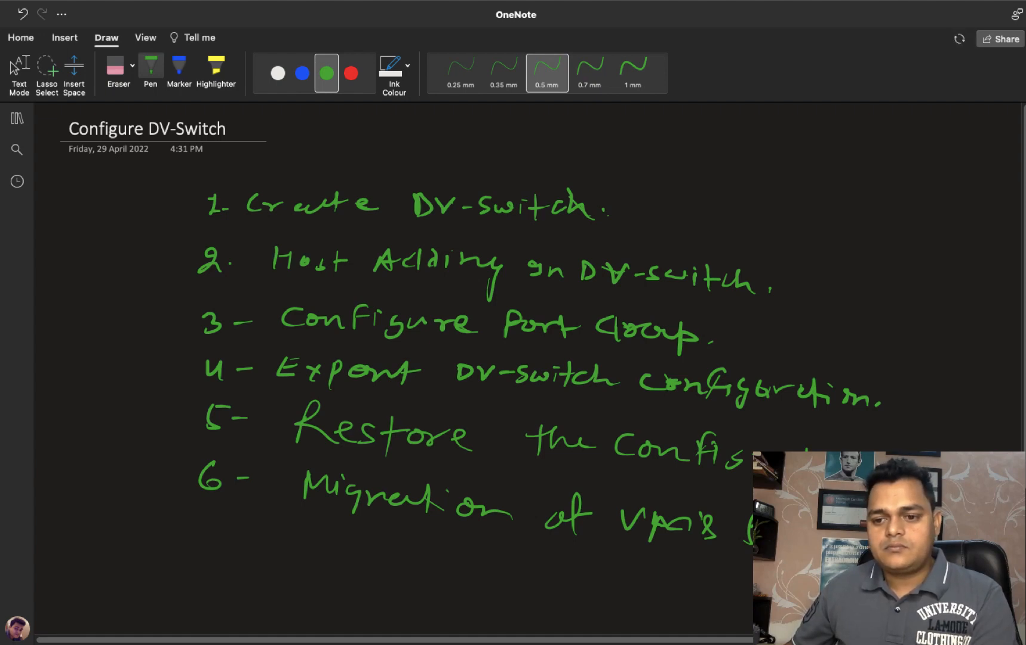
pyautogui.moveTo(347, 543)
pyautogui.mouseDown()
pyautogui.moveTo(351, 558)
pyautogui.moveTo(417, 555)
pyautogui.mouseUp()
pyautogui.moveTo(412, 553)
pyautogui.mouseDown()
pyautogui.moveTo(412, 576)
pyautogui.moveTo(429, 558)
pyautogui.mouseUp()
pyautogui.moveTo(481, 552)
pyautogui.mouseDown()
pyautogui.moveTo(479, 577)
pyautogui.moveTo(486, 560)
pyautogui.mouseUp()
pyautogui.moveTo(496, 559)
pyautogui.mouseDown()
pyautogui.moveTo(568, 572)
pyautogui.moveTo(573, 585)
pyautogui.mouseUp()
pyautogui.moveTo(562, 567)
pyautogui.mouseDown()
pyautogui.moveTo(588, 580)
pyautogui.moveTo(661, 572)
pyautogui.mouseUp()
pyautogui.press('Escape')
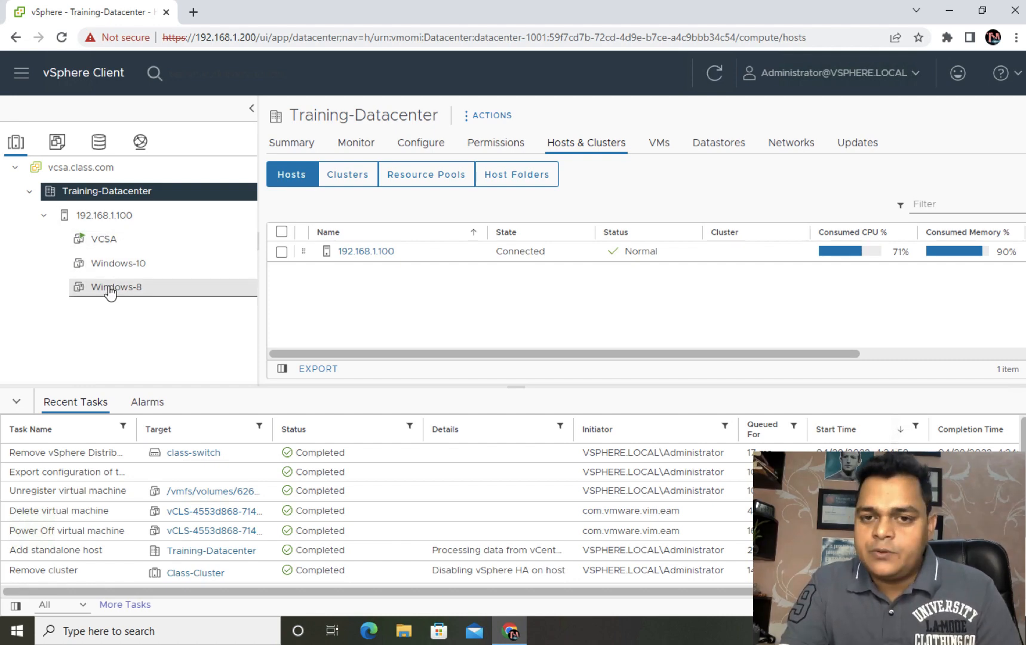
# Show the networking inventory in the vSphere Client and return to OneNote to tick "Create DV-Switch" in red.
pyautogui.click(140, 146)
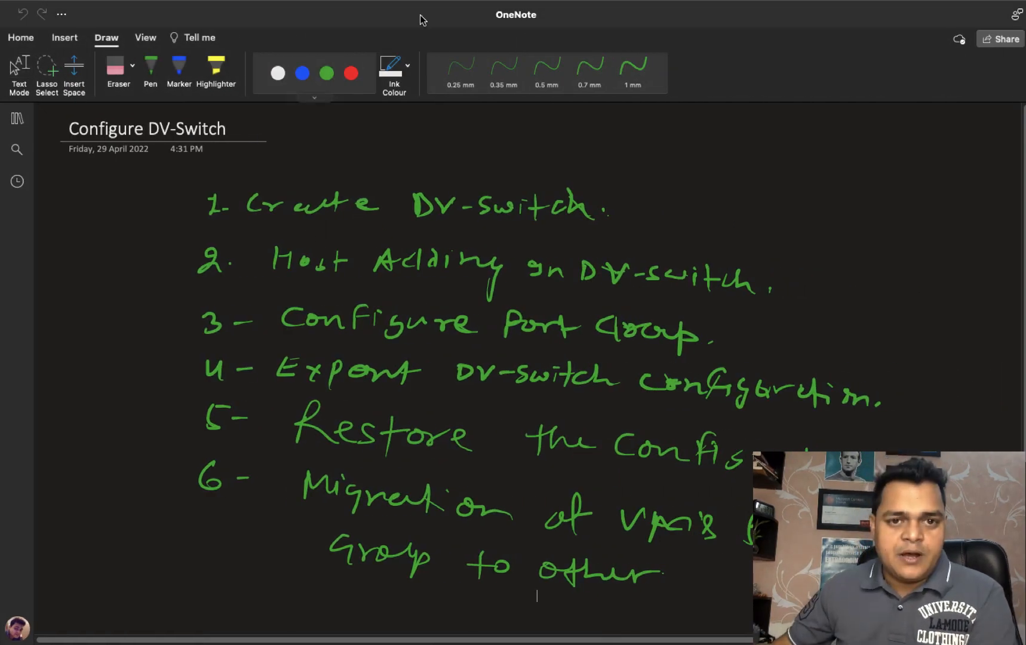
pyautogui.click(351, 73)
pyautogui.moveTo(178, 209); pyautogui.dragTo(202, 195)
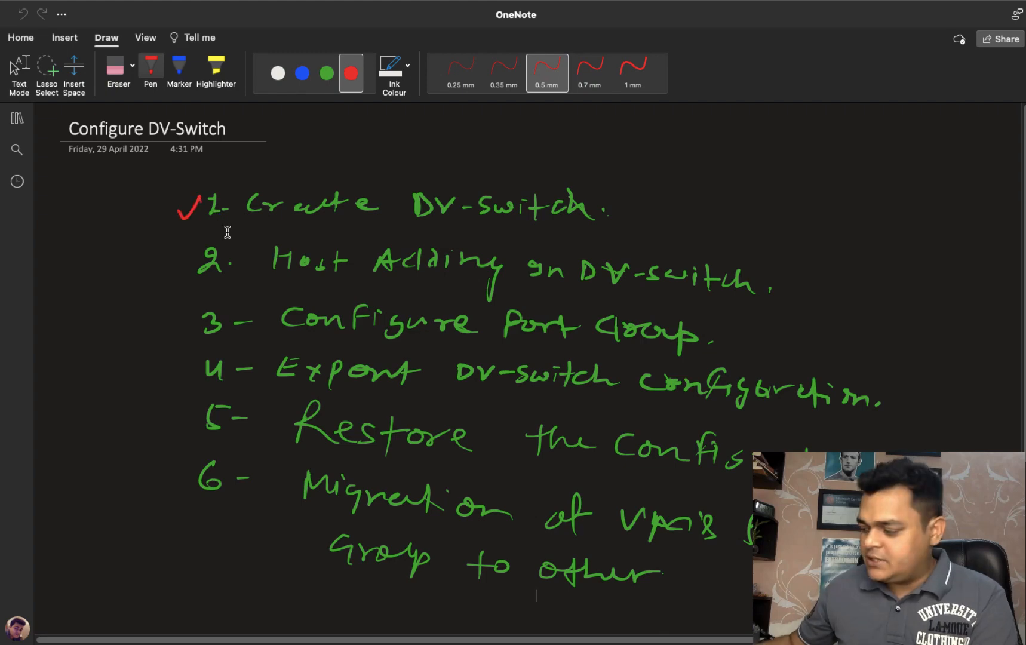
pyautogui.press('Escape')
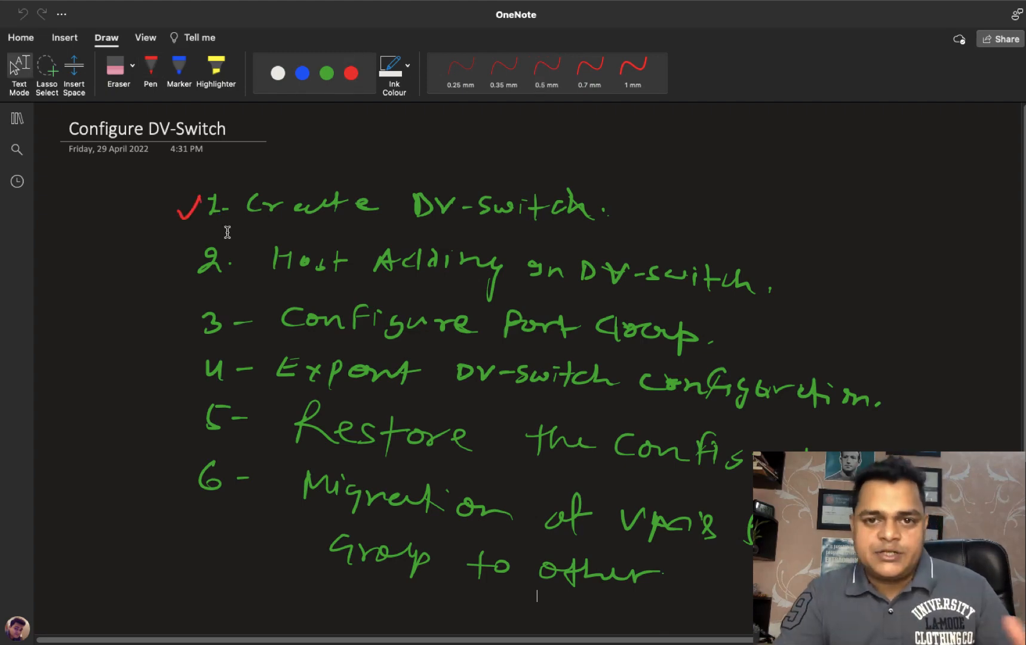
# Switch to the vSphere Client and start a new distributed switch named Class-Dv-Switch in Training-Datacenter.
pyautogui.hotkey('ctrl', 'Left')
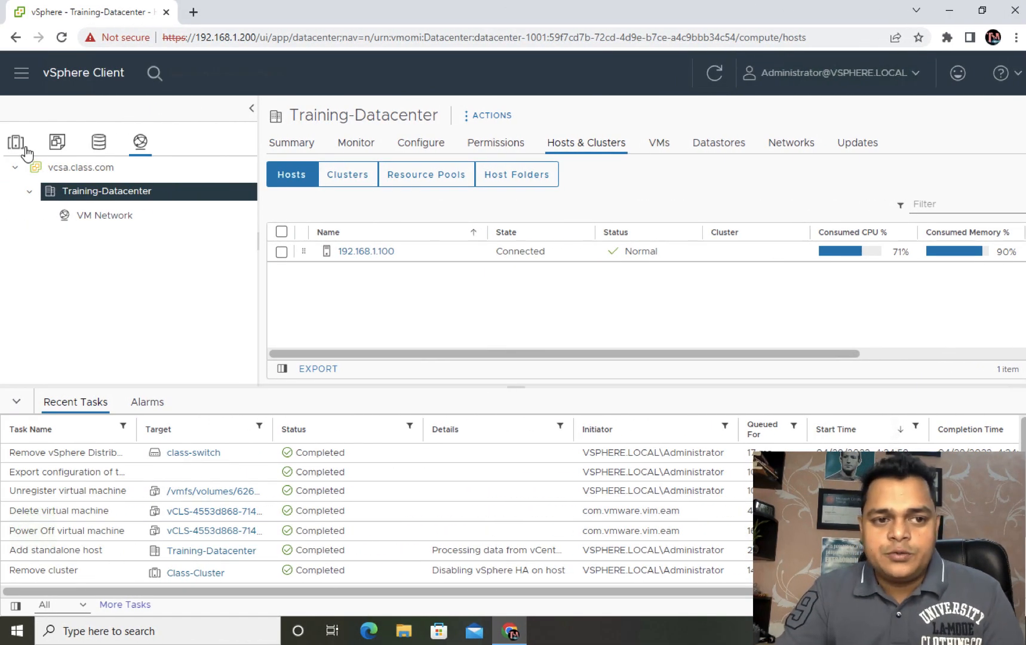
pyautogui.click(9, 144)
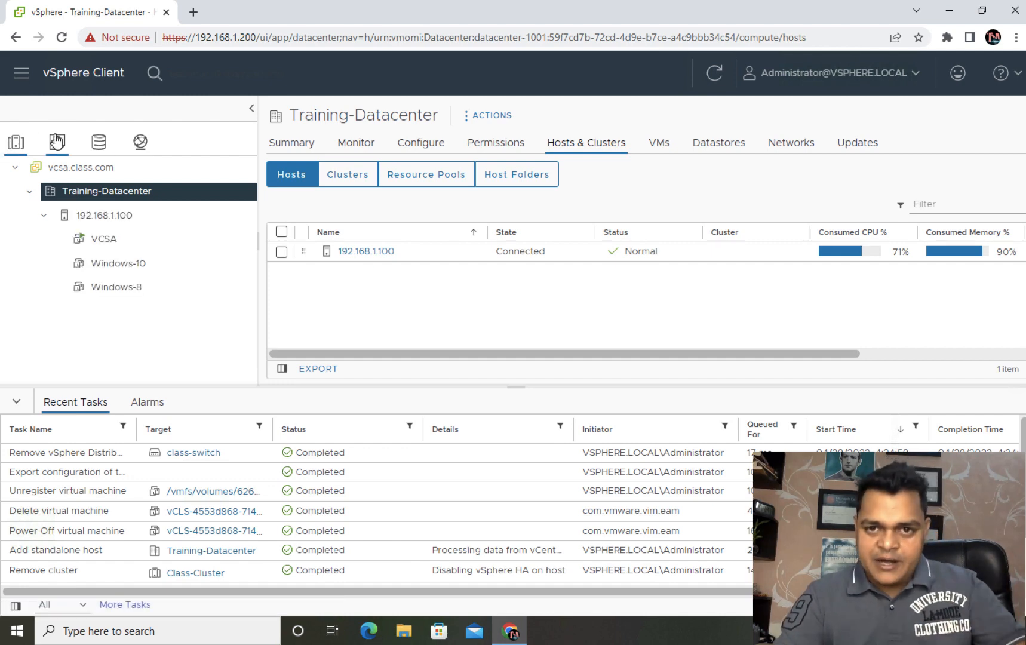
pyautogui.click(139, 142)
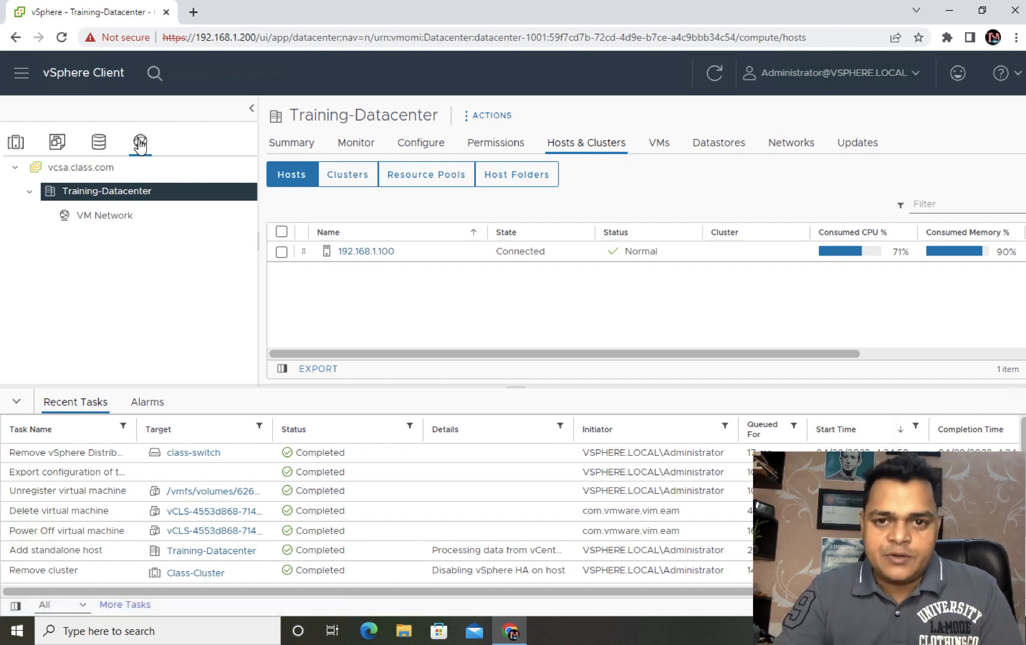
pyautogui.rightClick(82, 198)
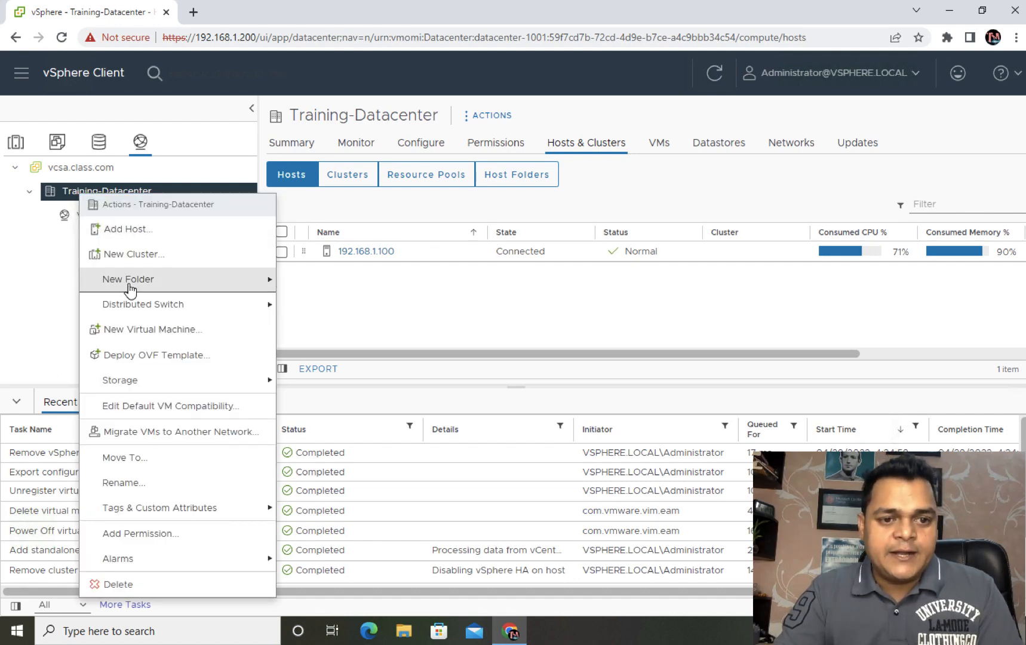
pyautogui.moveTo(113, 305)
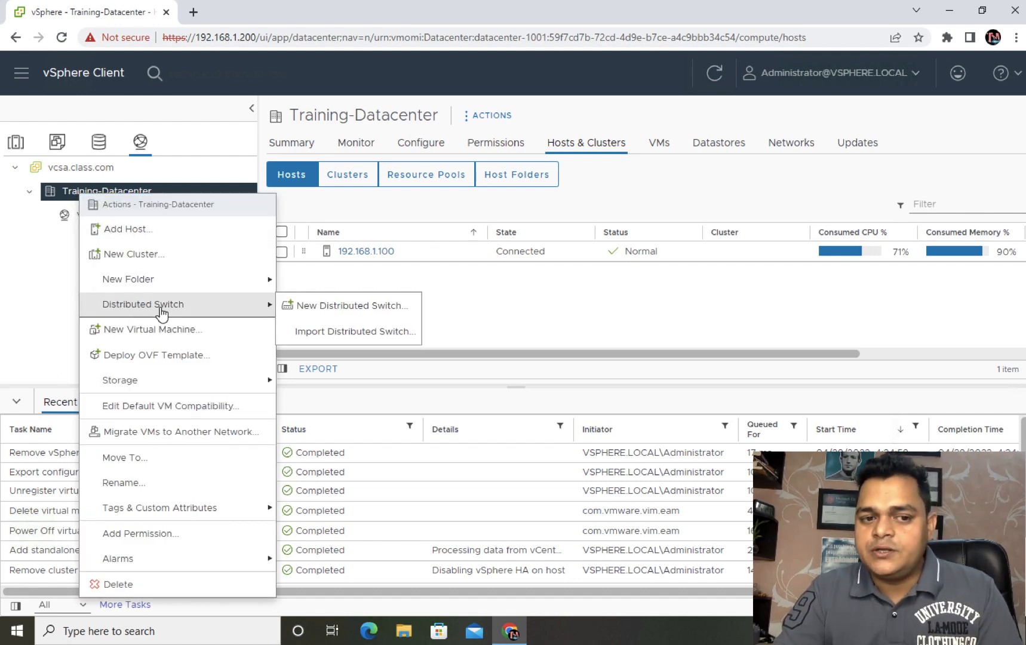
pyautogui.click(327, 307)
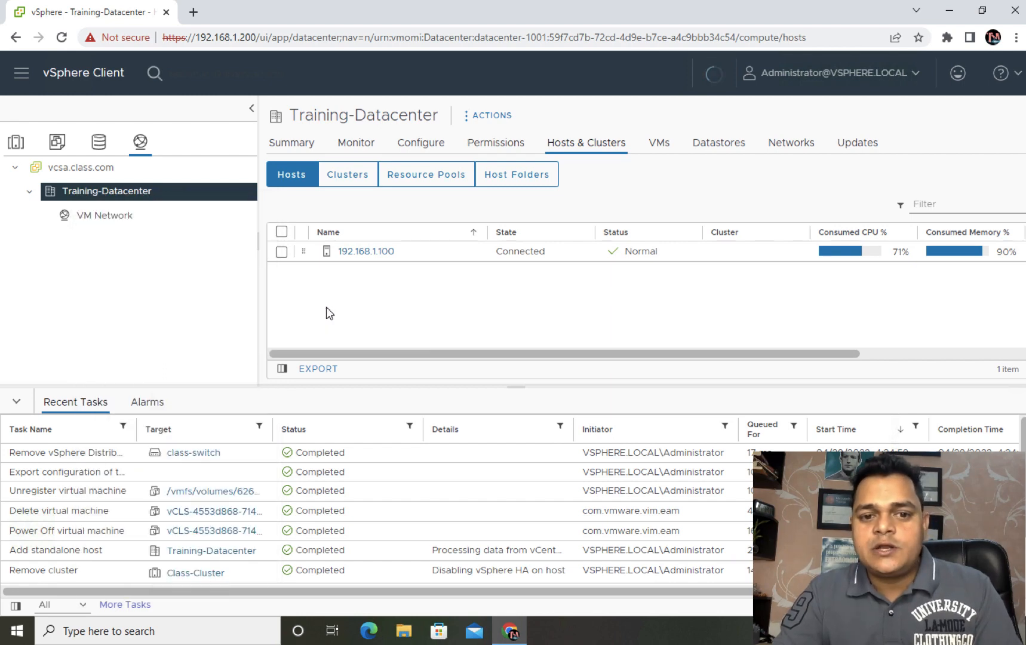
pyautogui.moveTo(556, 206); pyautogui.dragTo(477, 218)
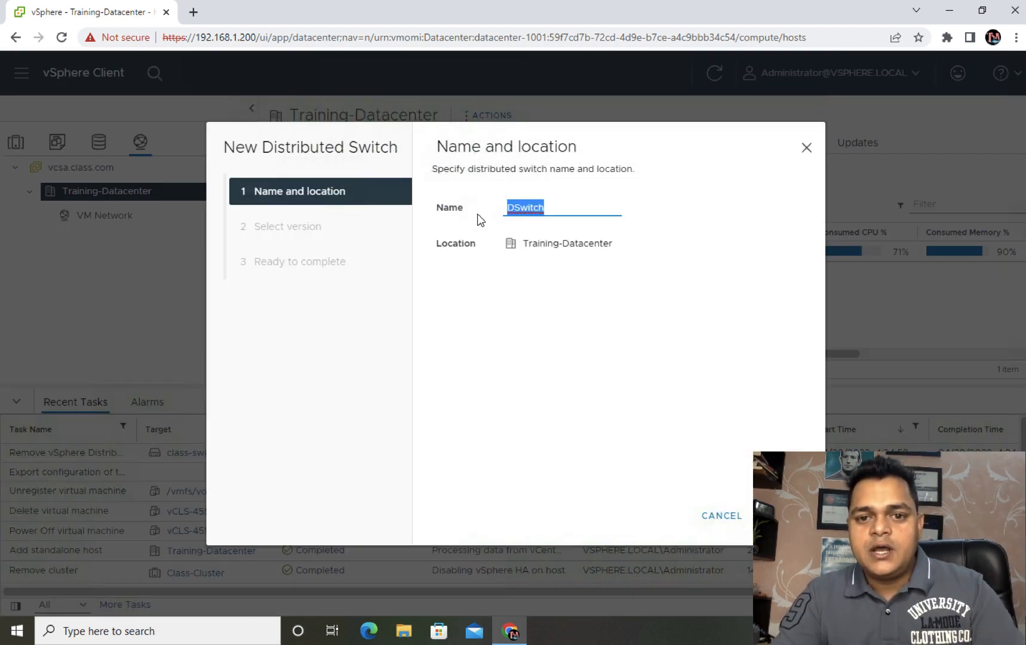
pyautogui.write('Class-')
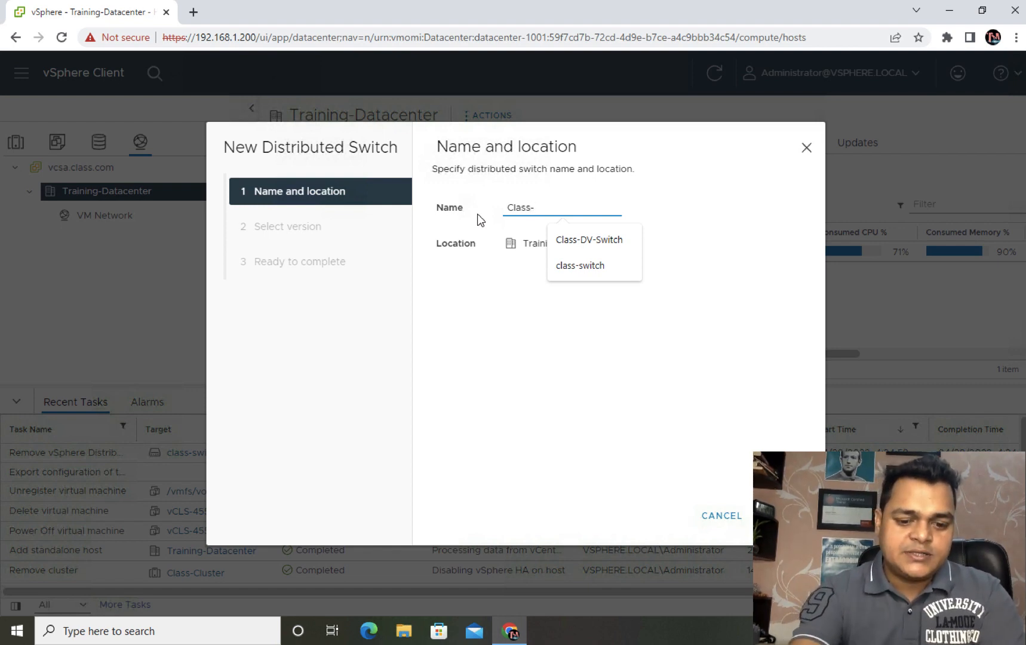
pyautogui.write('Dv-Switch')
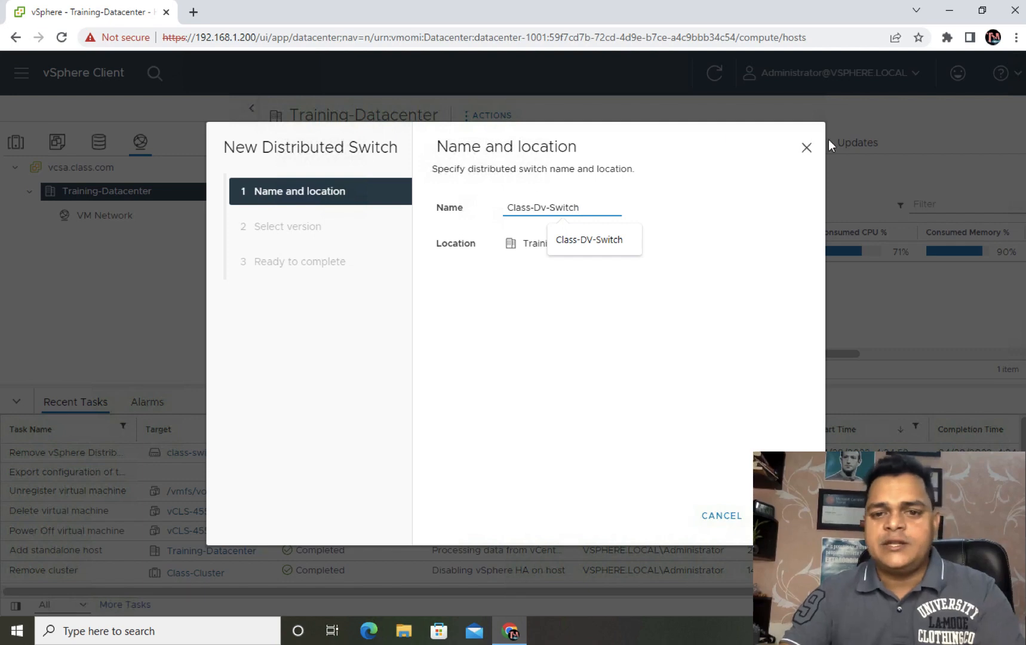
pyautogui.click(742, 225)
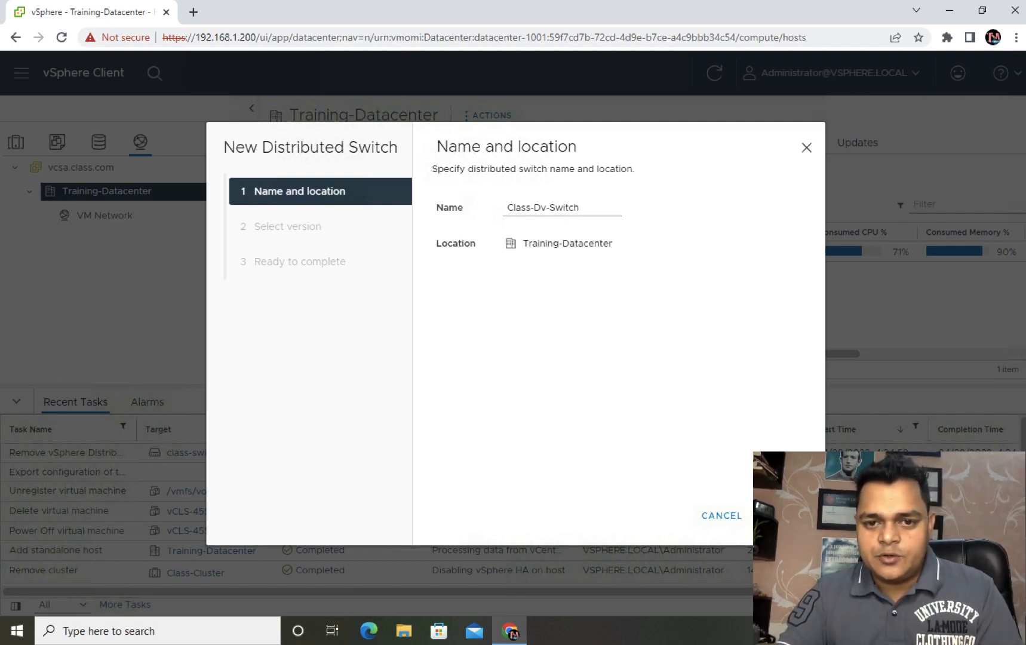
pyautogui.click(776, 515)
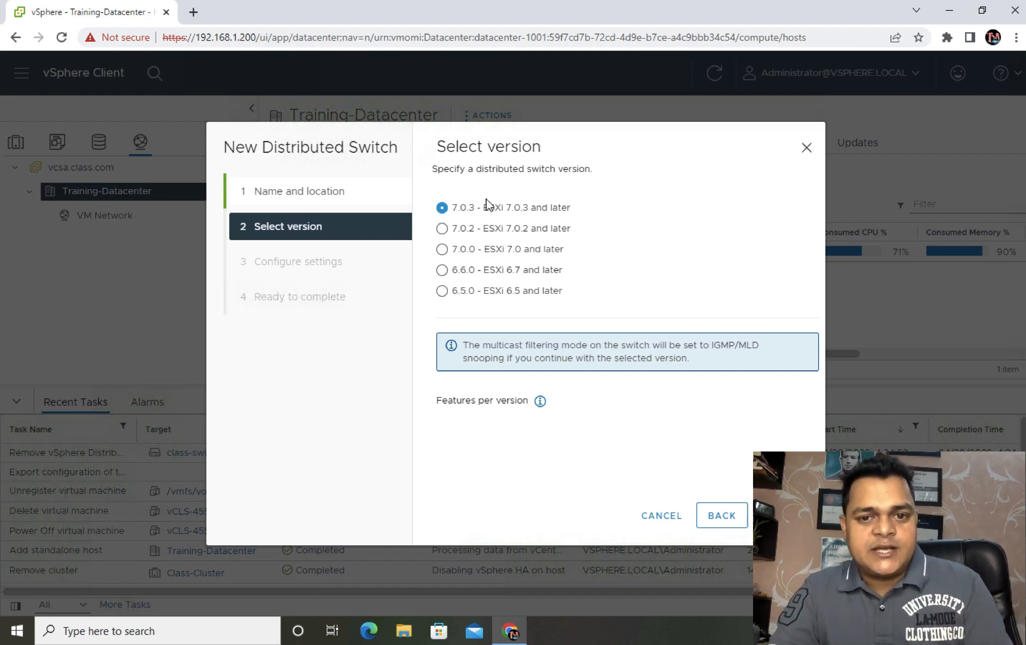
# Select version 7.0.2, keep the default uplink, I/O control and port group settings, and finish creating the distributed switch.
pyautogui.click(470, 237)
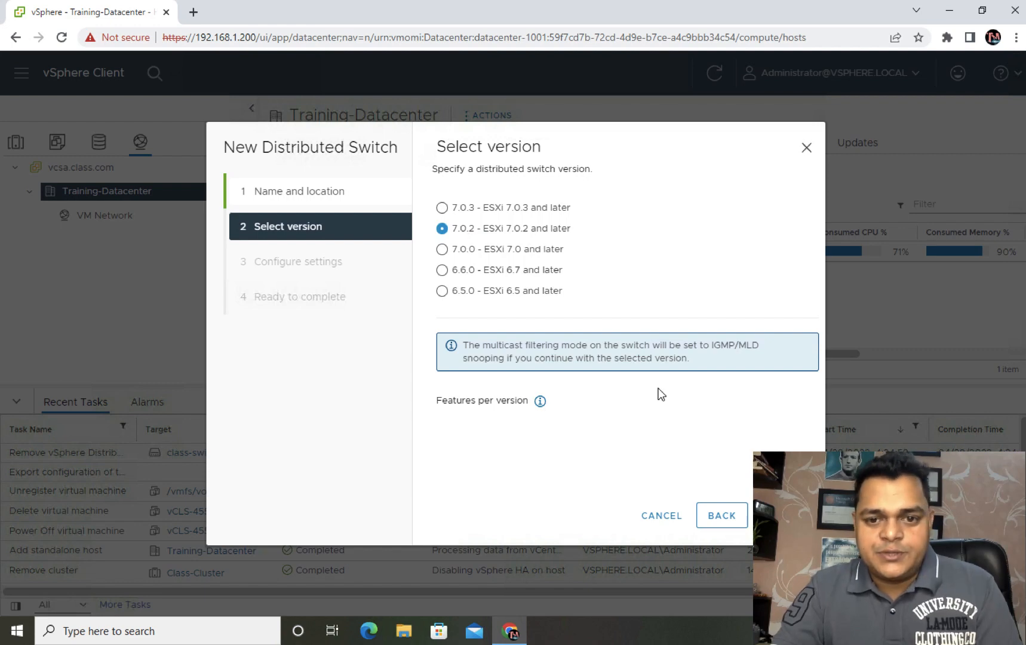
pyautogui.click(782, 516)
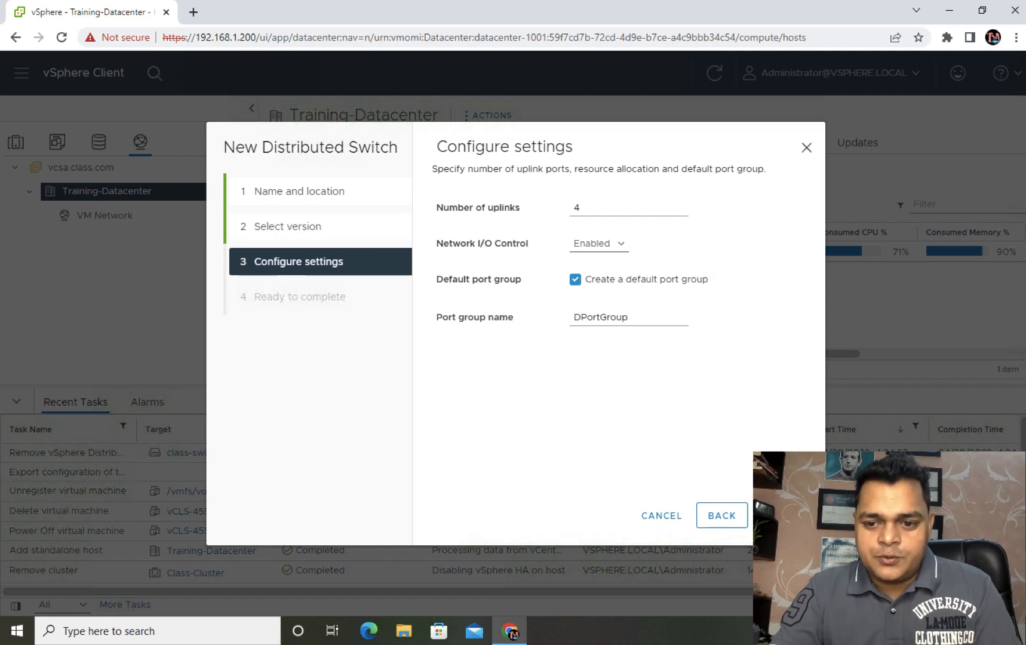
pyautogui.click(781, 515)
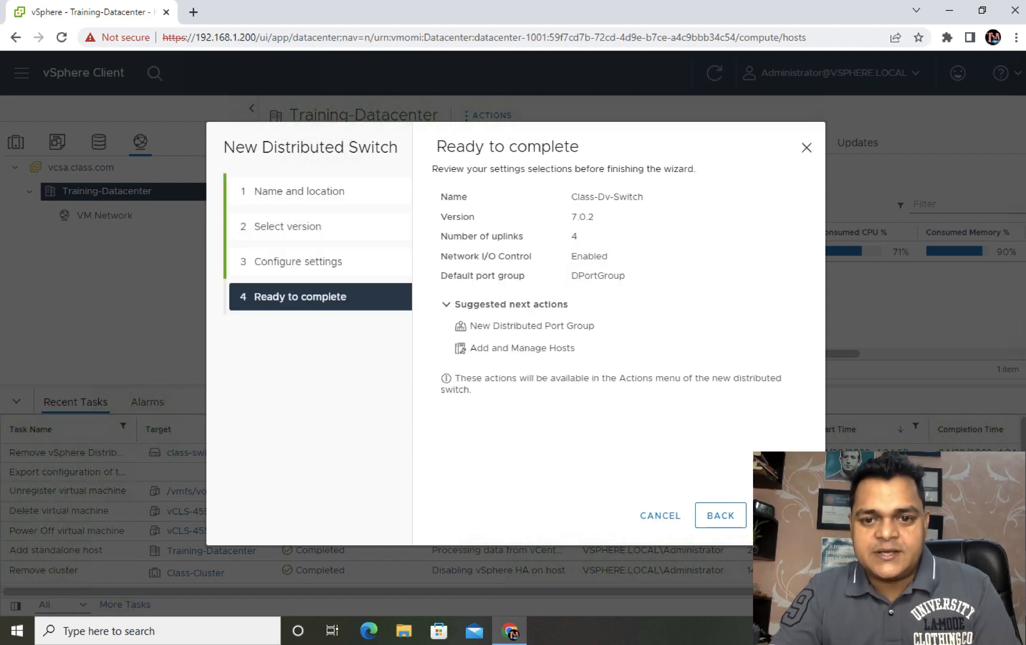
pyautogui.click(782, 515)
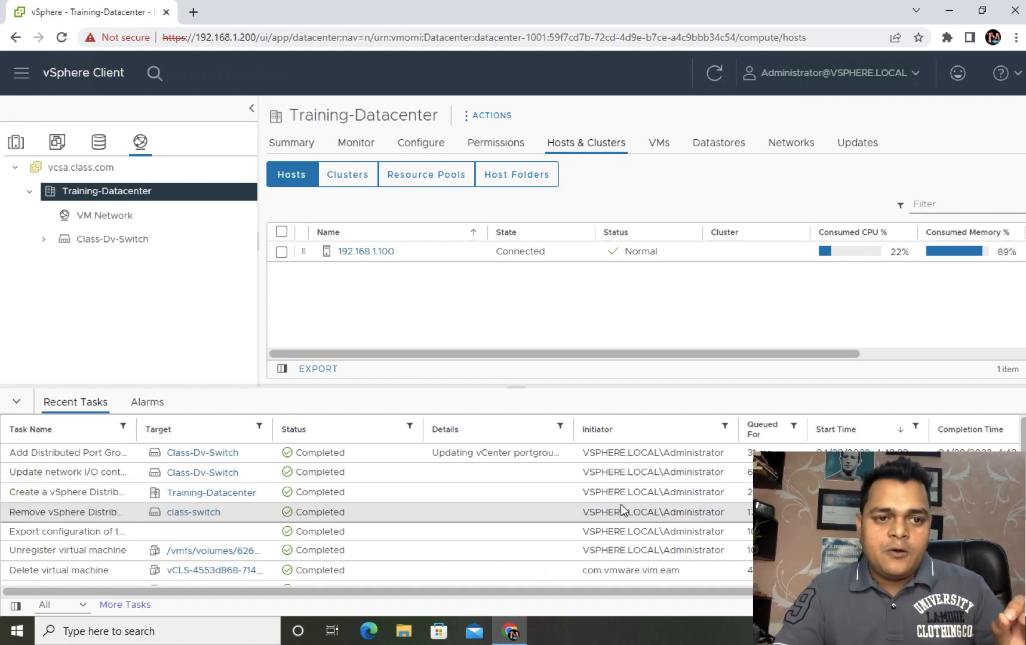
# Expand Class-Dv-Switch in the inventory and review its summary, attached hosts and virtual machines.
pyautogui.click(137, 241)
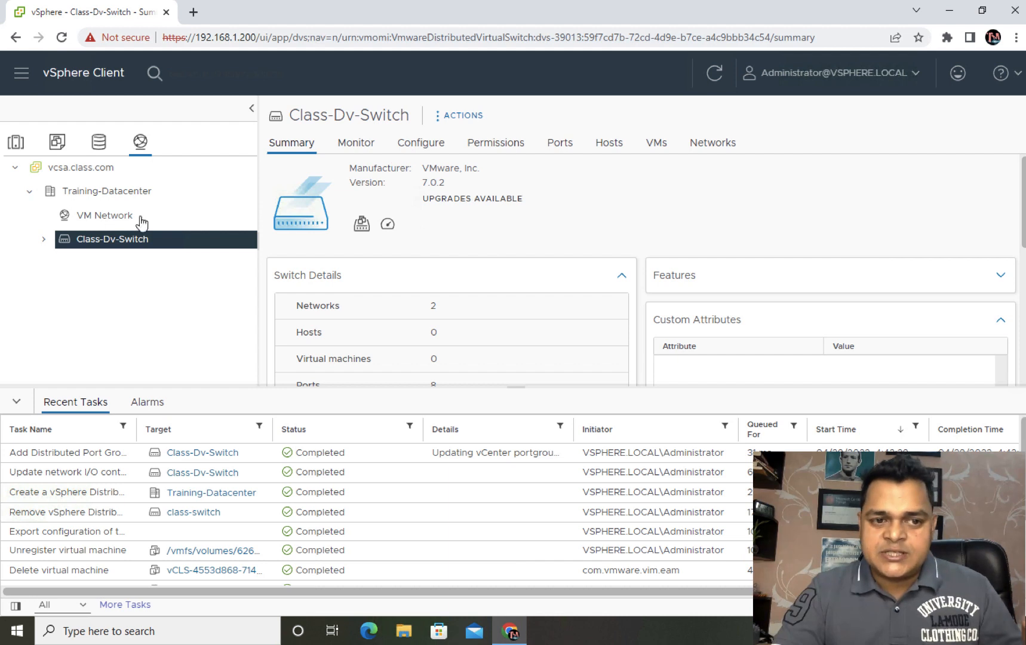
pyautogui.click(45, 239)
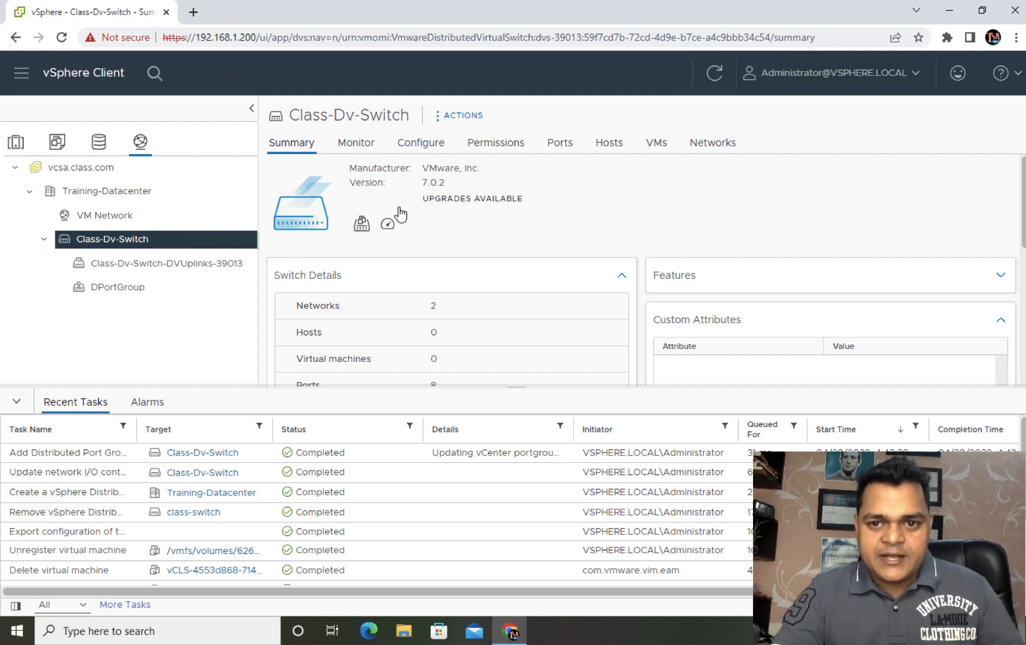
pyautogui.click(607, 144)
pyautogui.click(656, 144)
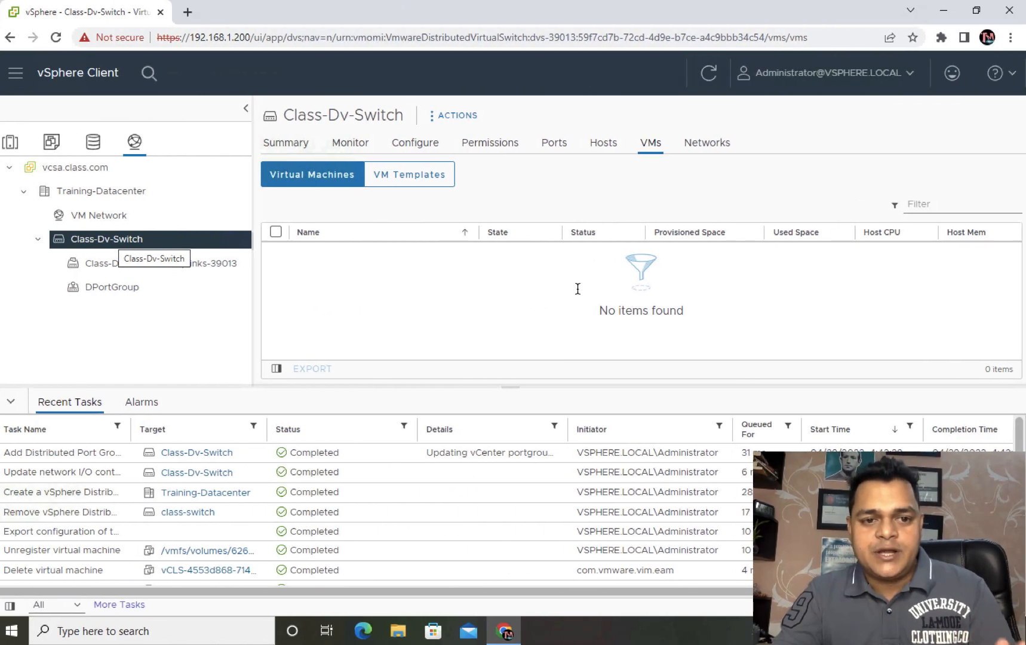
# Start adding hosts to Class-Dv-Switch and select the compatible host 192.168.1.100.
pyautogui.rightClick(107, 242)
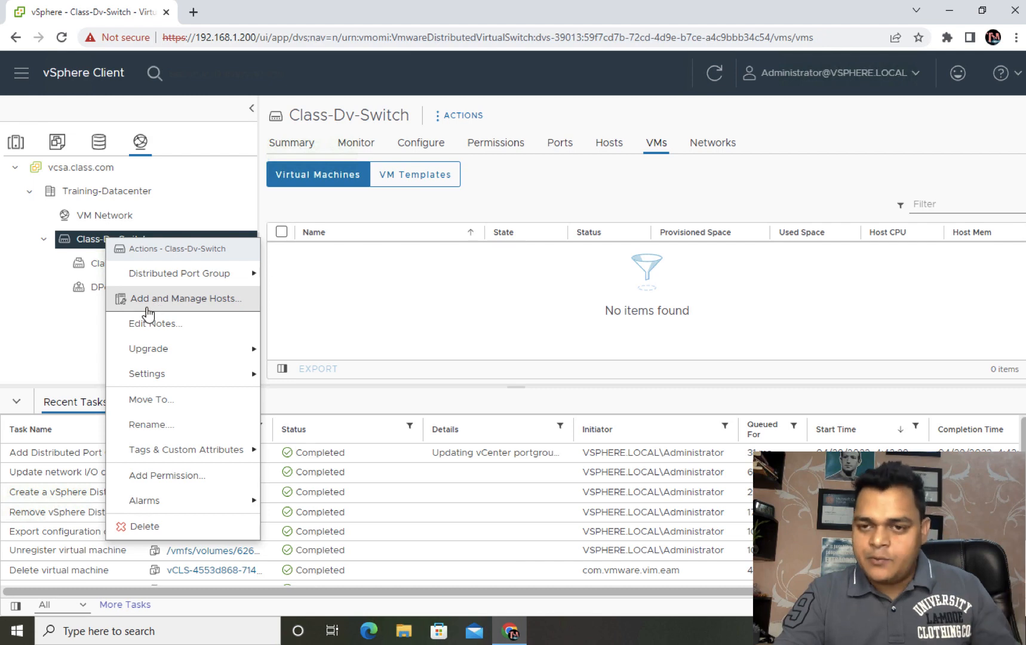
pyautogui.click(221, 306)
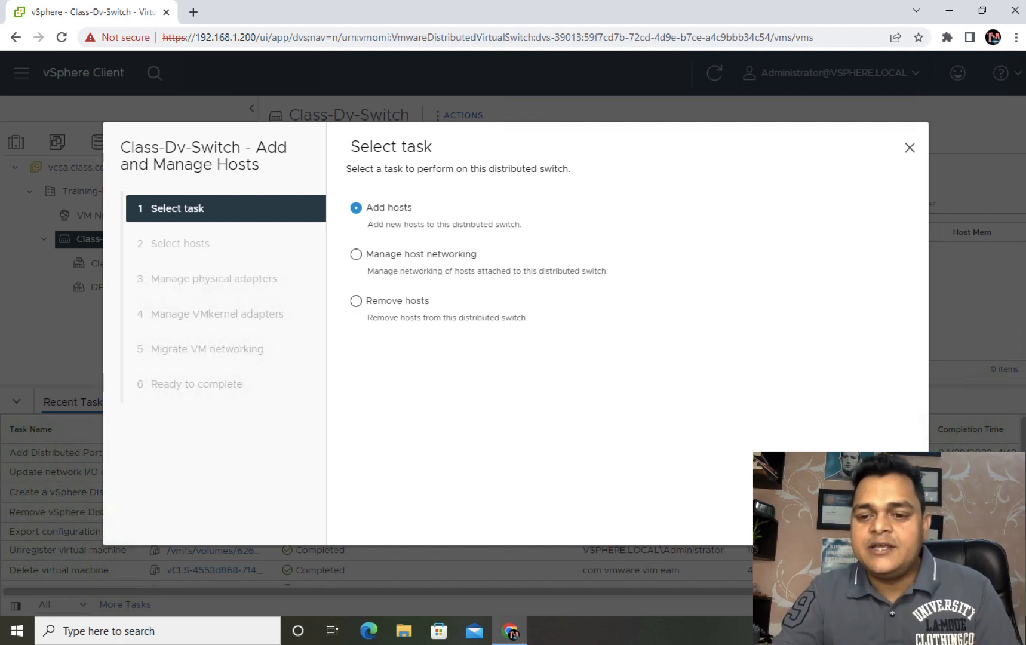
pyautogui.click(868, 515)
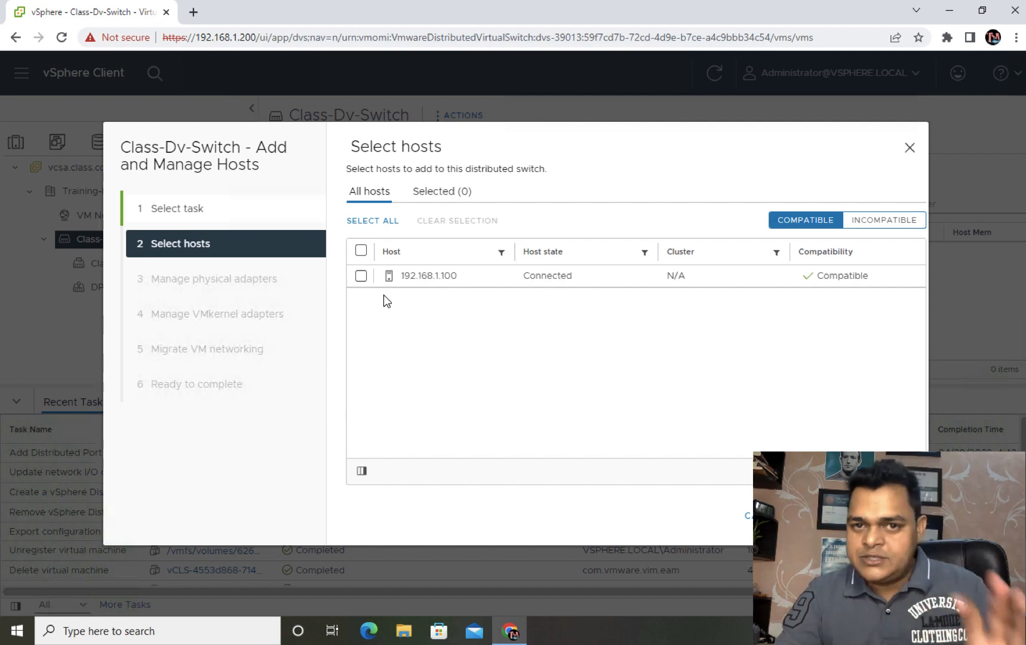
pyautogui.click(361, 278)
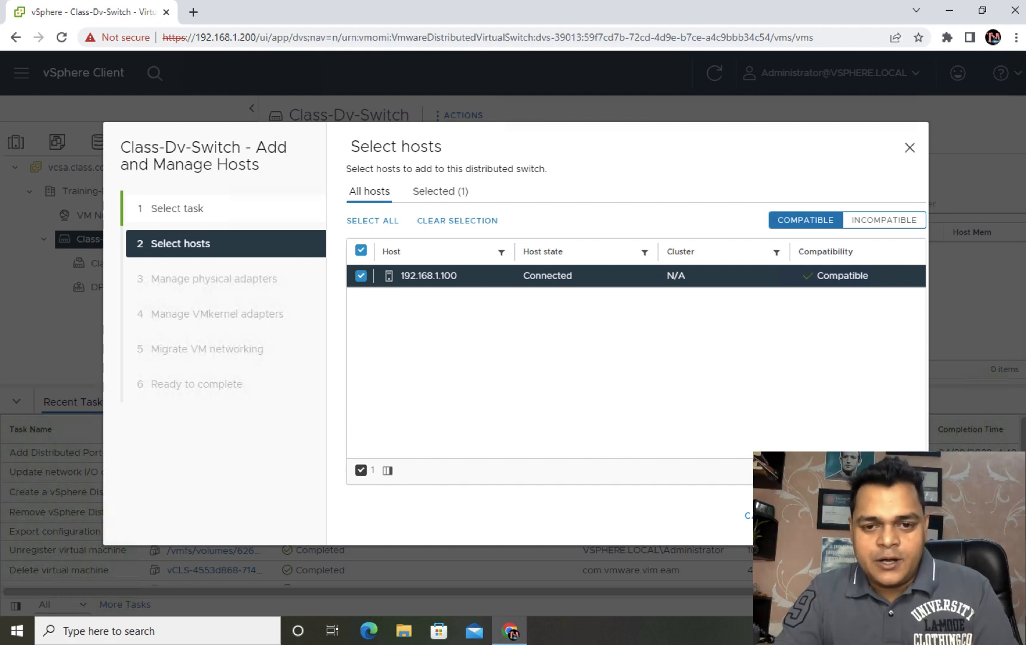
pyautogui.click(891, 515)
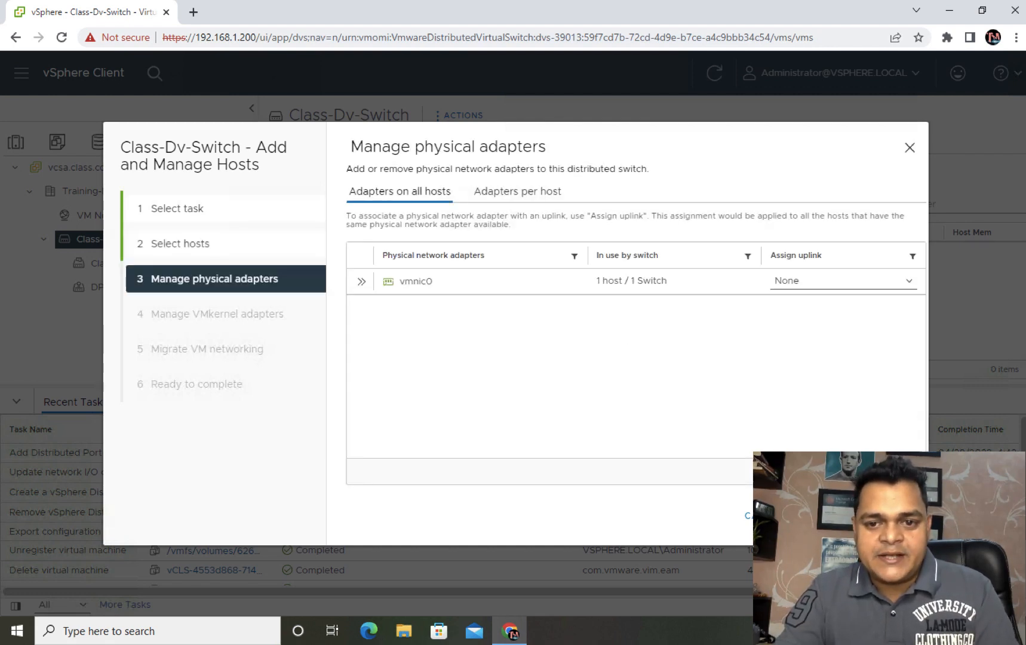
# Accept having no uplink assigned, skip VMkernel and VM network migration, finish adding the host, and show the switch's attached hosts.
pyautogui.click(891, 515)
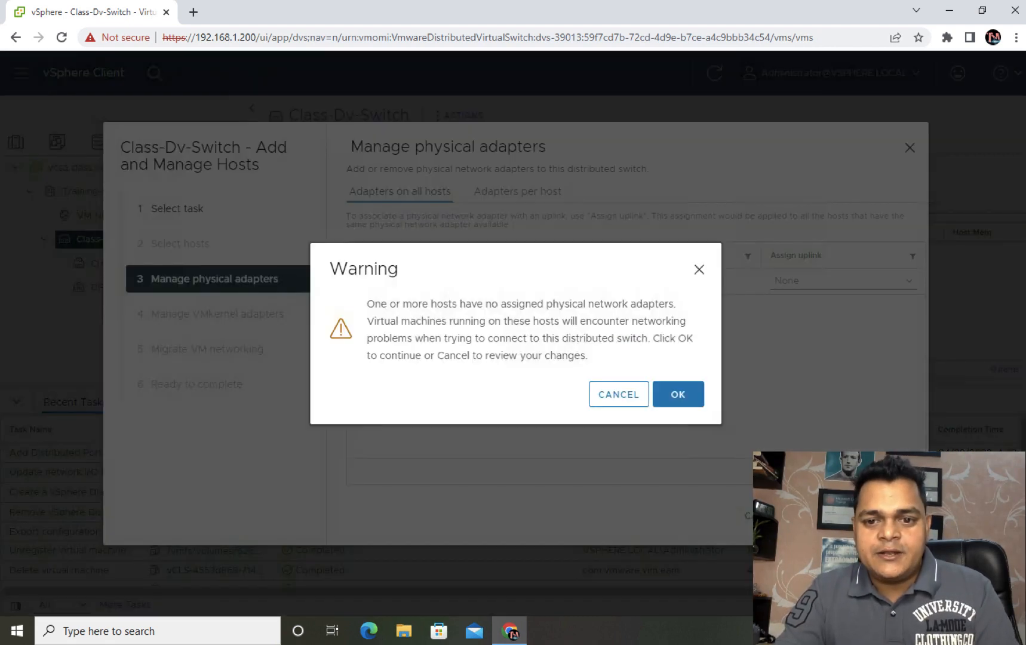
pyautogui.click(677, 394)
pyautogui.click(891, 515)
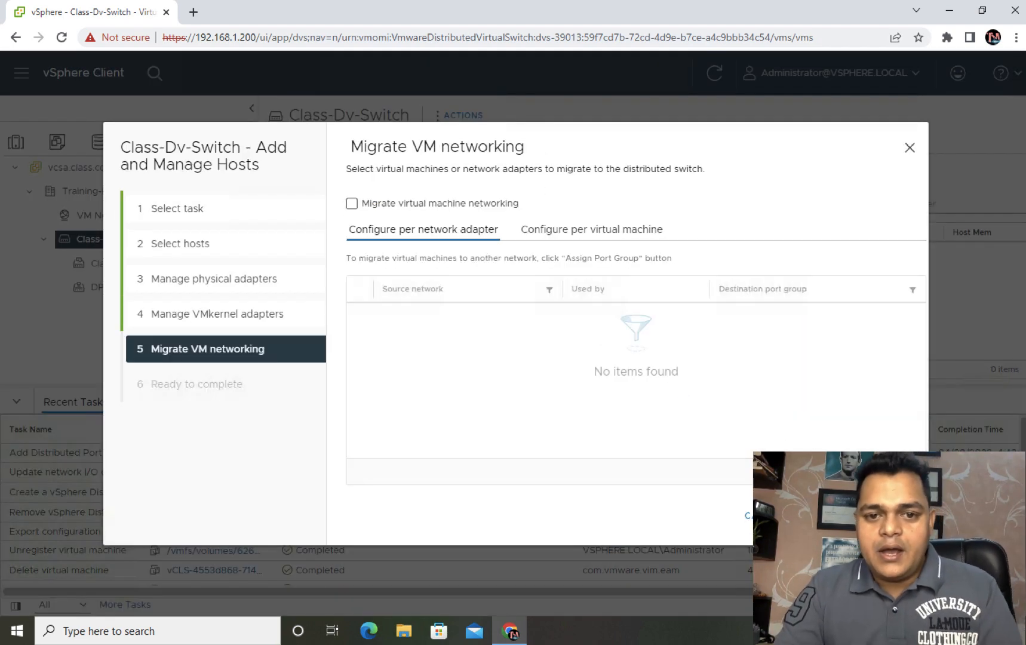
pyautogui.click(891, 515)
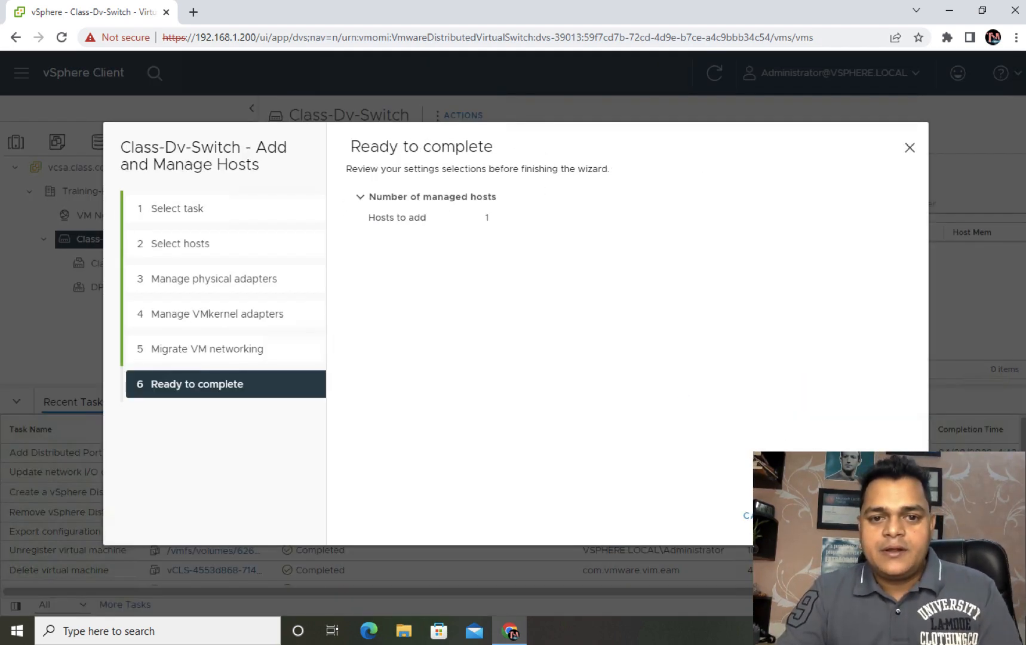
pyautogui.click(895, 515)
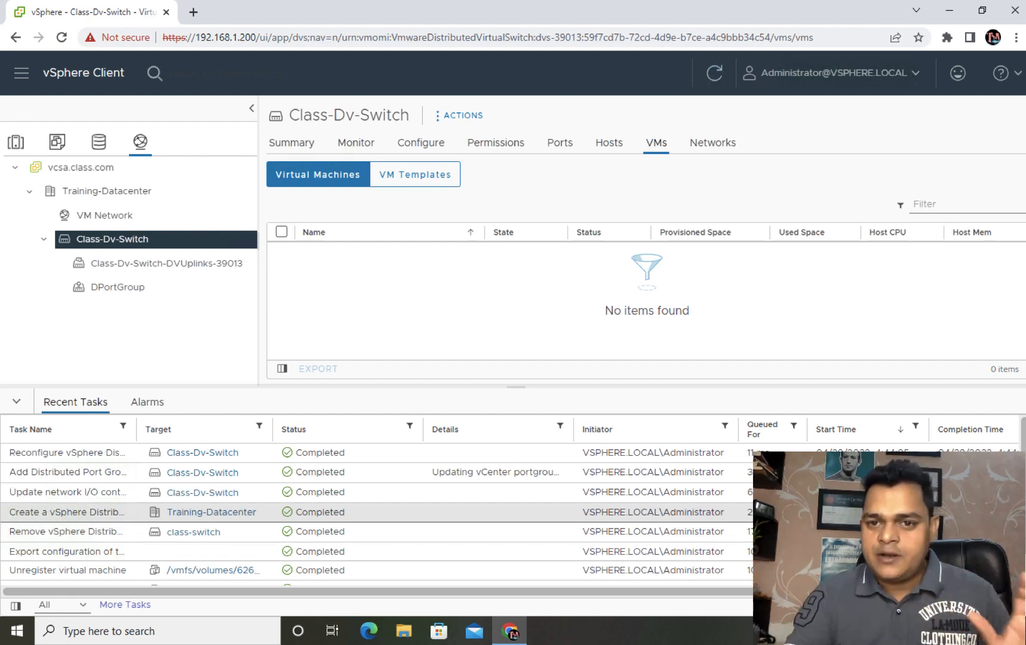
pyautogui.click(607, 143)
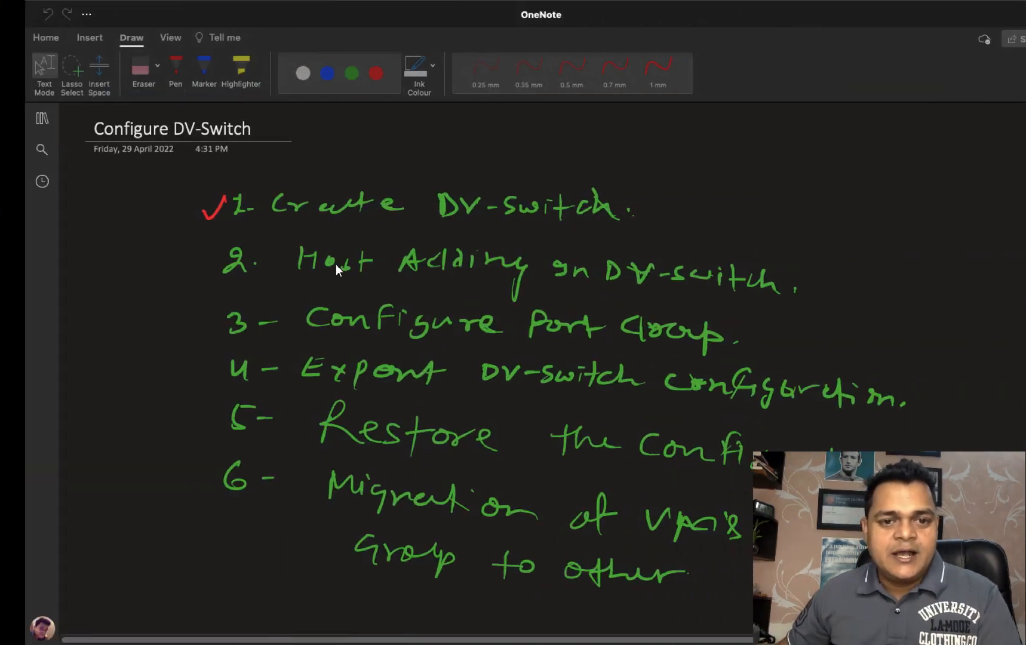
# Switch to OneNote and tick the host-adding and port-group tasks with a 0.5 mm red pen.
pyautogui.click(351, 73)
pyautogui.click(547, 72)
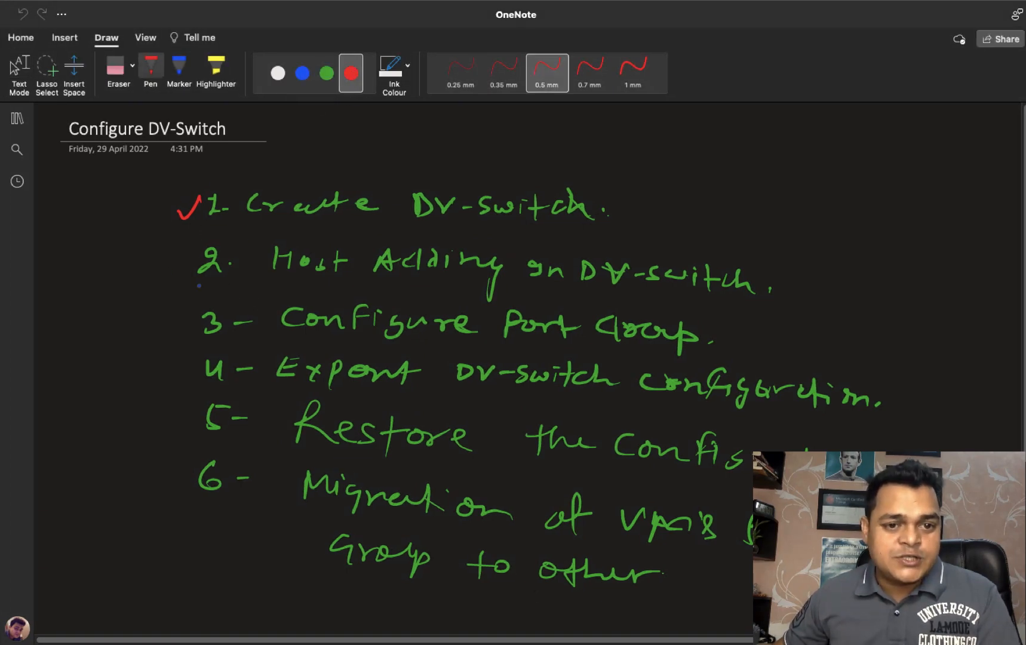
pyautogui.moveTo(172, 256)
pyautogui.mouseDown()
pyautogui.moveTo(181, 261)
pyautogui.moveTo(194, 246)
pyautogui.mouseUp()
pyautogui.moveTo(174, 315)
pyautogui.mouseDown()
pyautogui.moveTo(186, 325)
pyautogui.moveTo(206, 298)
pyautogui.mouseUp()
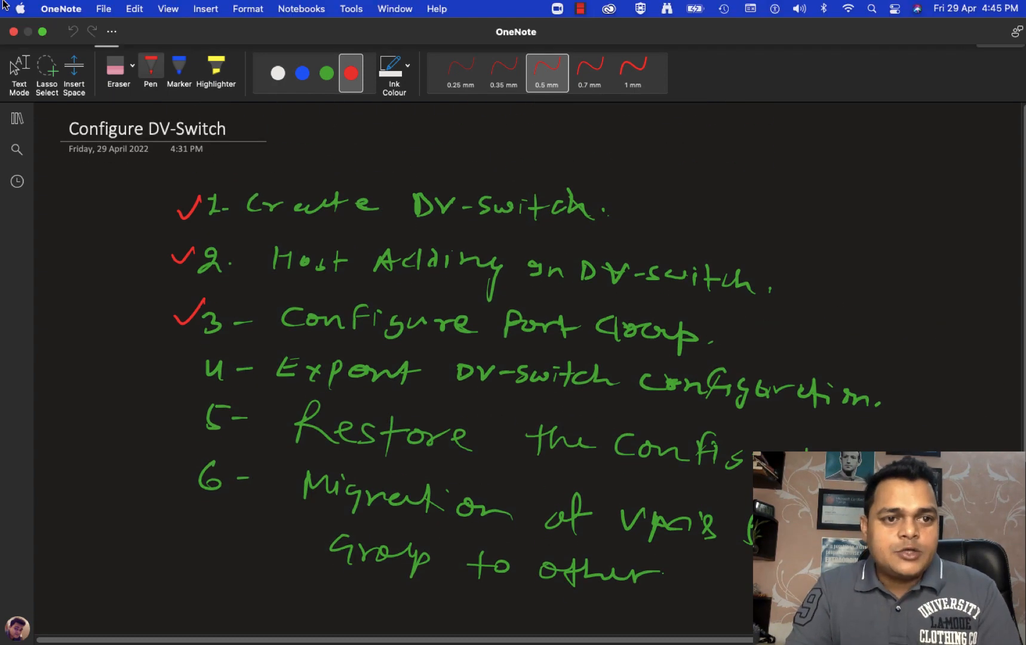
# Return the OneNote window to full screen and tick the first three tasks with the 0.5 mm red pen.
pyautogui.click(15, 33)
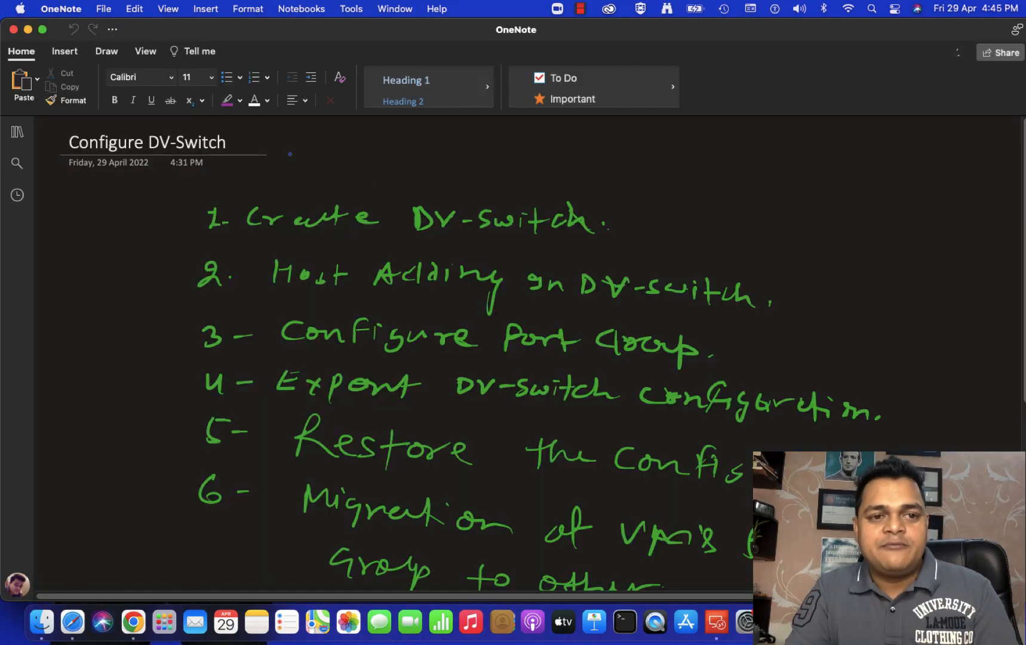
pyautogui.click(42, 32)
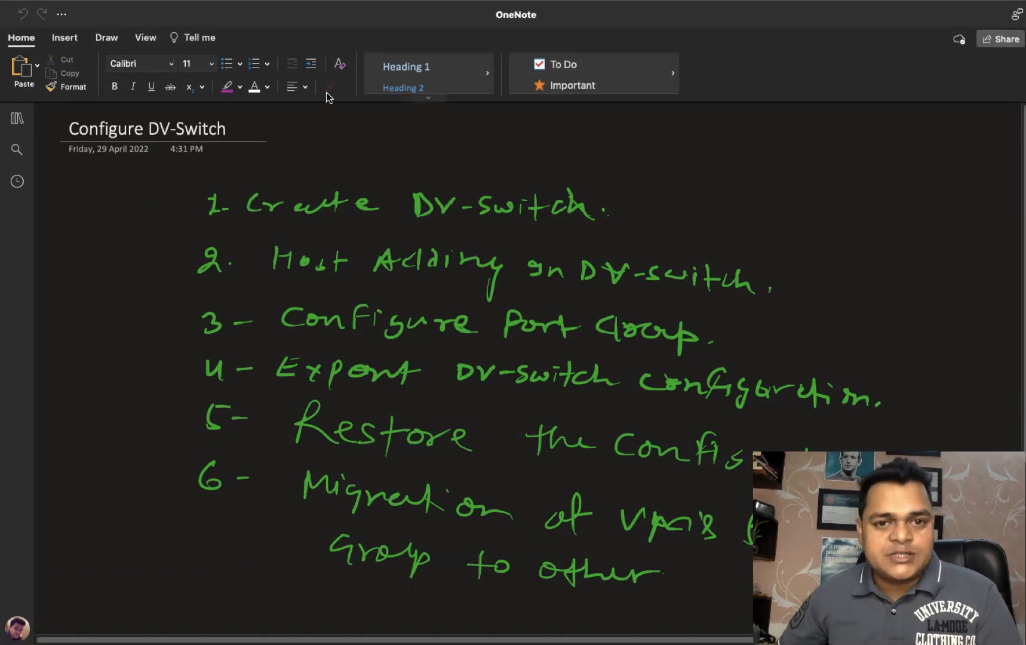
pyautogui.click(108, 37)
pyautogui.click(348, 73)
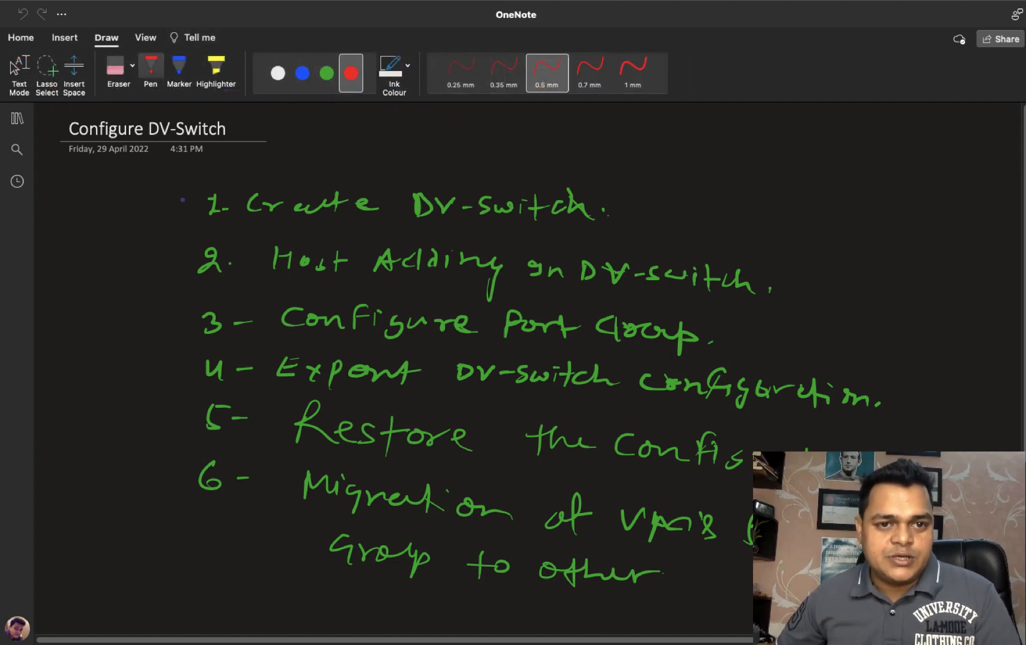
pyautogui.click(302, 73)
pyautogui.click(179, 69)
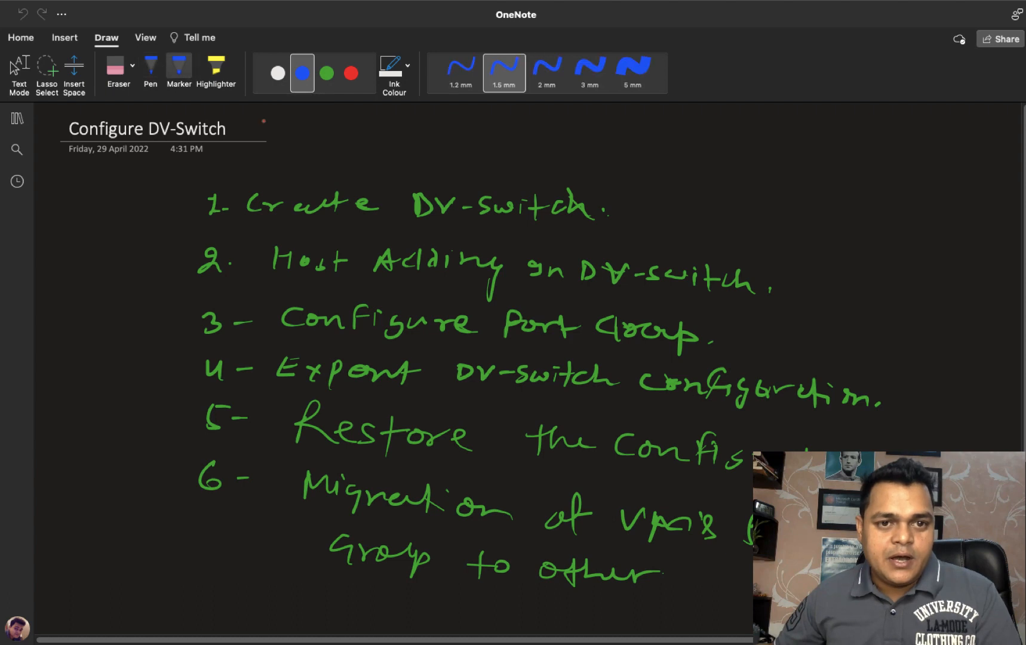
pyautogui.click(150, 68)
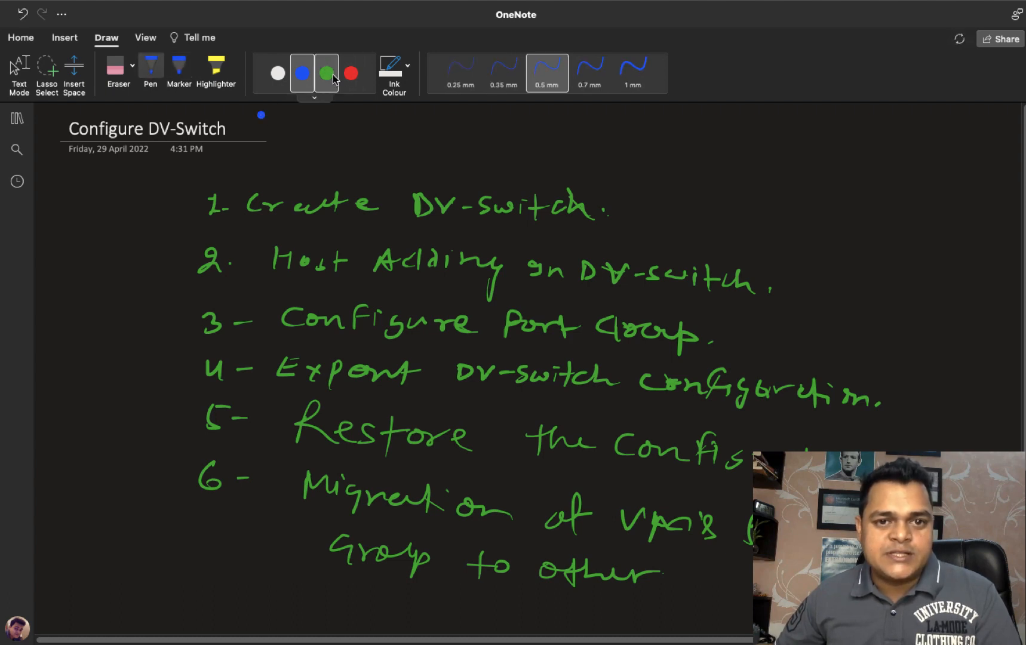
pyautogui.click(326, 73)
pyautogui.click(351, 73)
pyautogui.moveTo(171, 201); pyautogui.dragTo(201, 191)
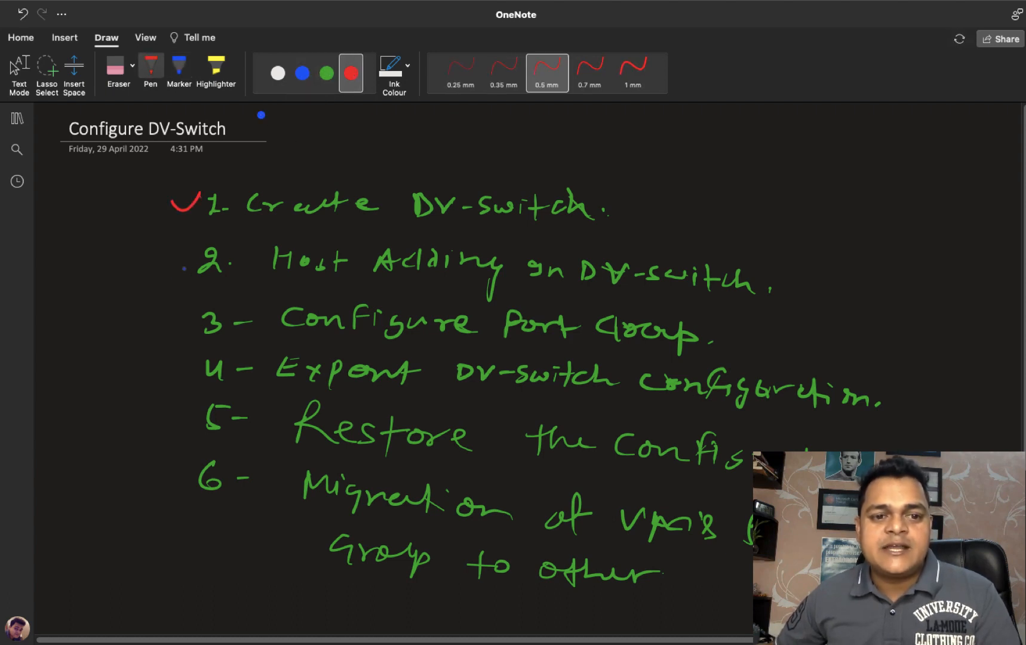
pyautogui.moveTo(166, 259)
pyautogui.mouseDown()
pyautogui.moveTo(178, 270)
pyautogui.moveTo(191, 248)
pyautogui.mouseUp()
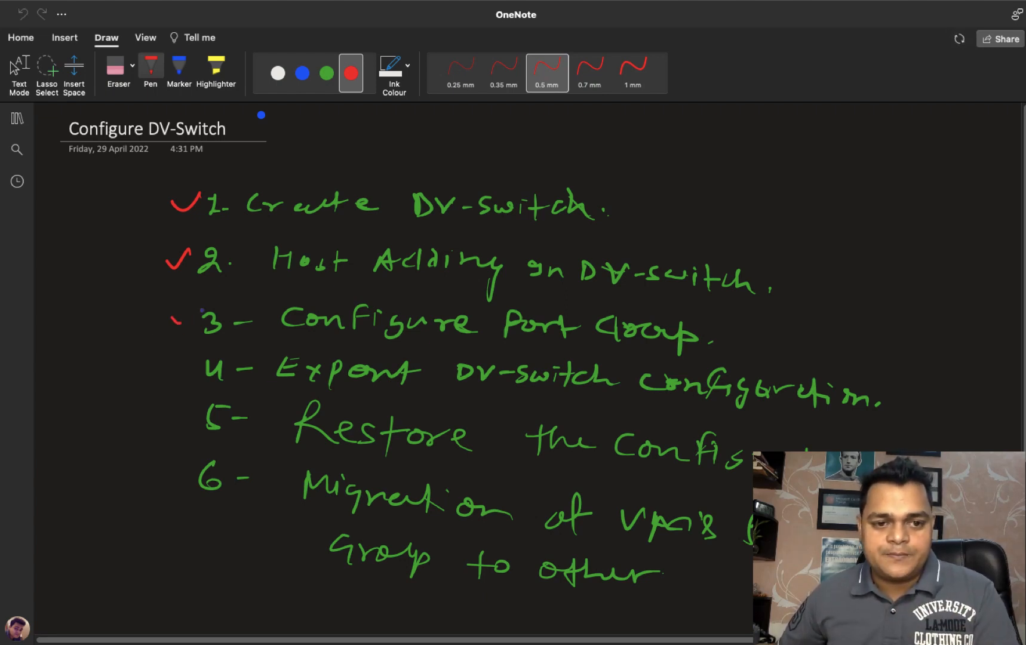
pyautogui.moveTo(179, 324); pyautogui.dragTo(200, 310)
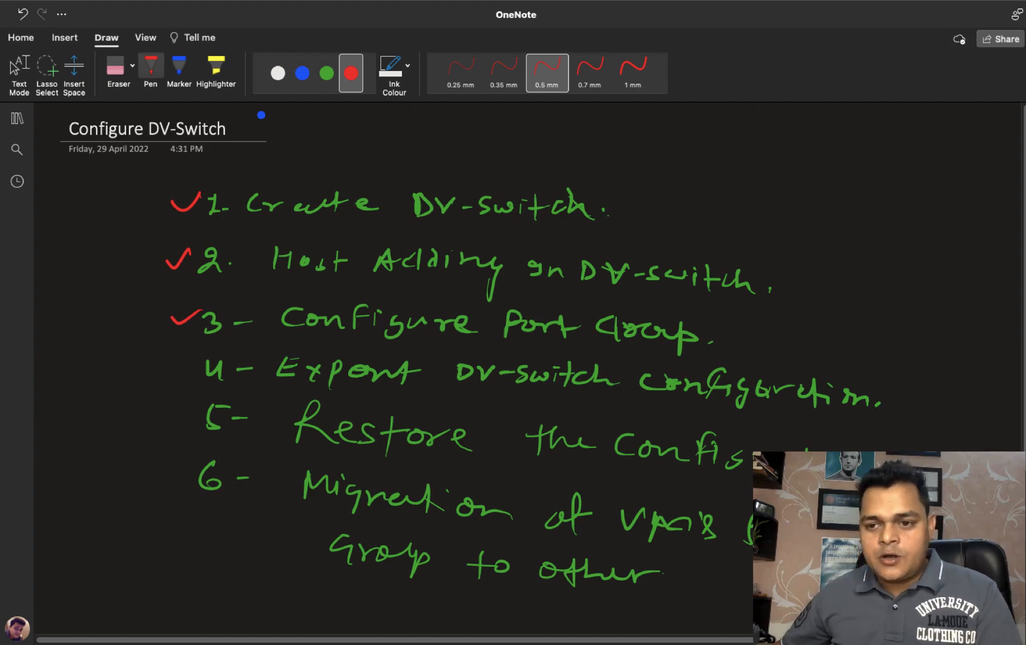
# In the blank area below the task list, write "What is Port-Group" in red, enclose it in brackets and add "VLAN".
pyautogui.scroll(-5, 514, 358)
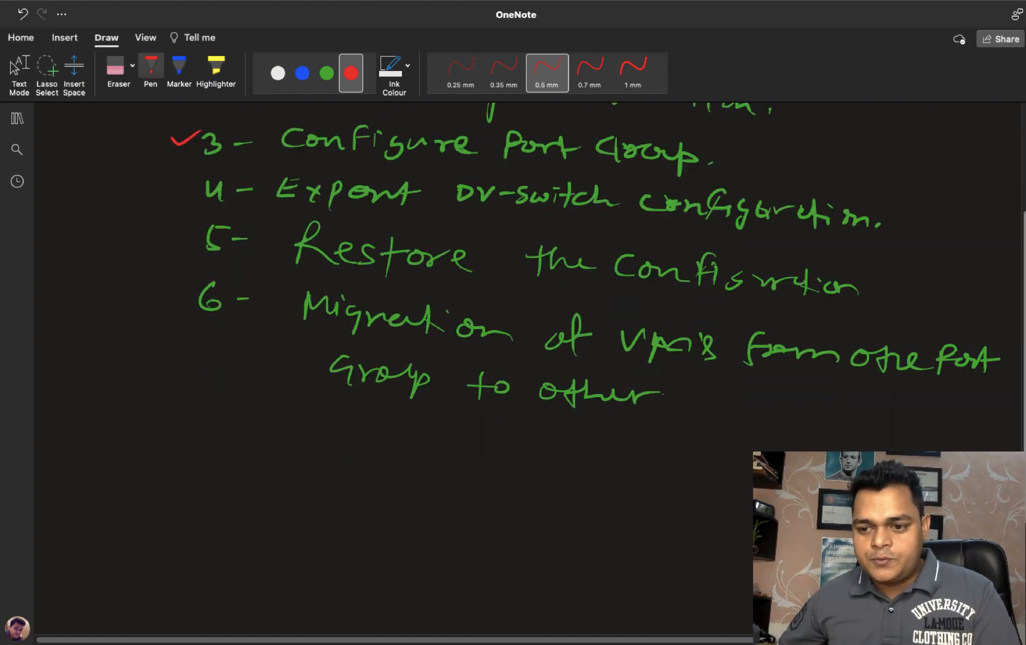
pyautogui.scroll(-10, 338, 233)
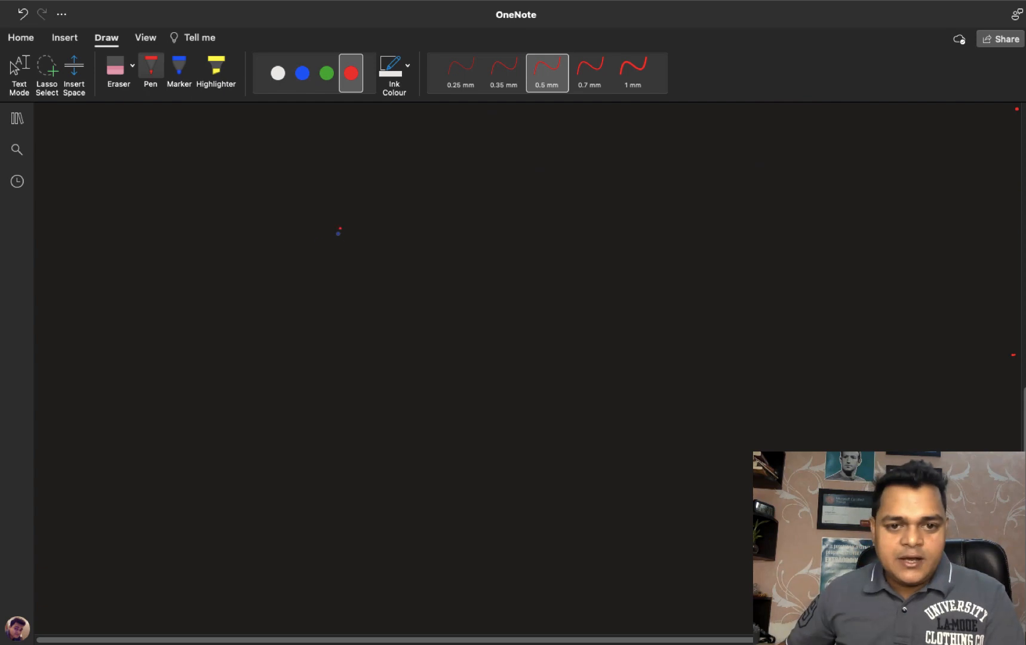
pyautogui.moveTo(361, 233)
pyautogui.mouseDown()
pyautogui.moveTo(412, 229)
pyautogui.moveTo(457, 249)
pyautogui.moveTo(477, 246)
pyautogui.mouseUp()
pyautogui.moveTo(525, 218)
pyautogui.mouseDown()
pyautogui.moveTo(526, 237)
pyautogui.moveTo(582, 220)
pyautogui.moveTo(586, 246)
pyautogui.mouseUp()
pyautogui.moveTo(625, 215); pyautogui.dragTo(633, 246)
pyautogui.moveTo(643, 226)
pyautogui.mouseDown()
pyautogui.moveTo(648, 242)
pyautogui.moveTo(693, 240)
pyautogui.moveTo(694, 262)
pyautogui.mouseUp()
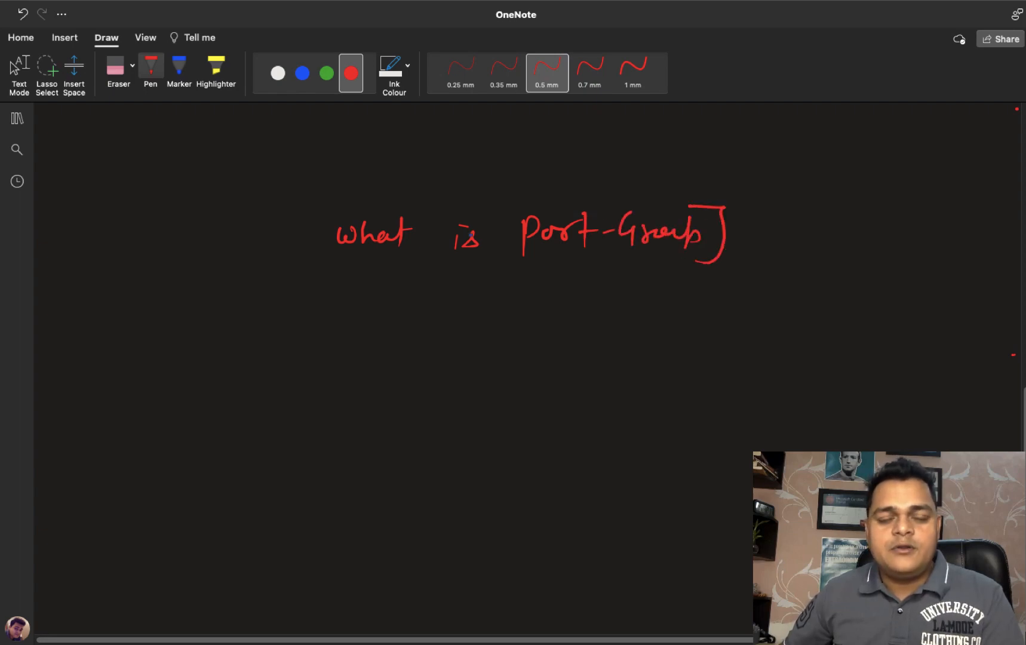
pyautogui.moveTo(359, 203); pyautogui.dragTo(361, 260)
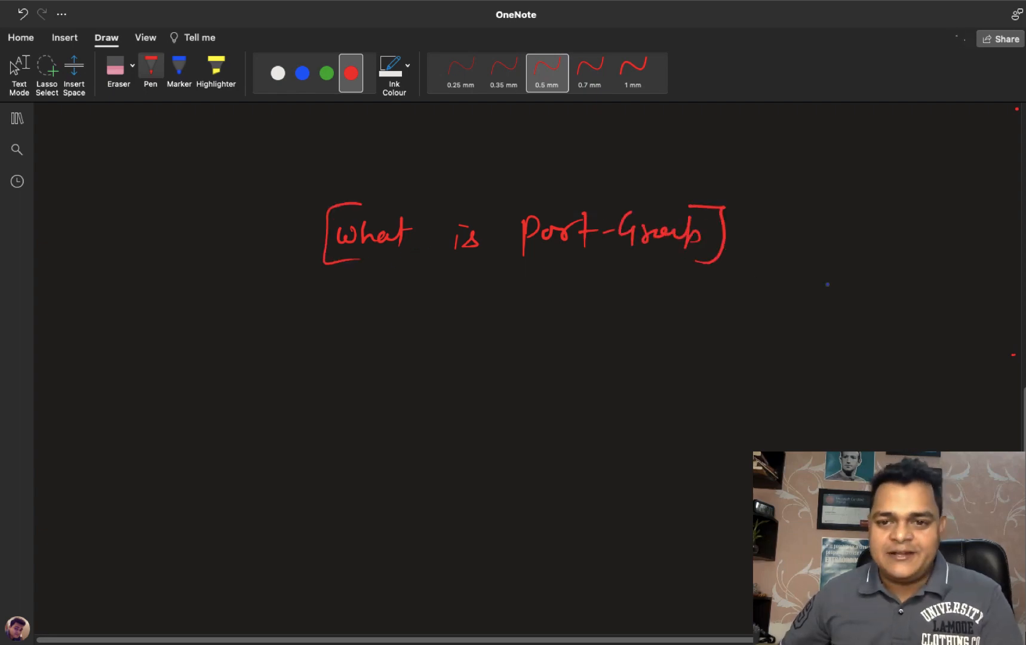
pyautogui.moveTo(763, 222)
pyautogui.mouseDown()
pyautogui.moveTo(816, 213)
pyautogui.moveTo(830, 237)
pyautogui.moveTo(864, 218)
pyautogui.moveTo(888, 225)
pyautogui.mouseUp()
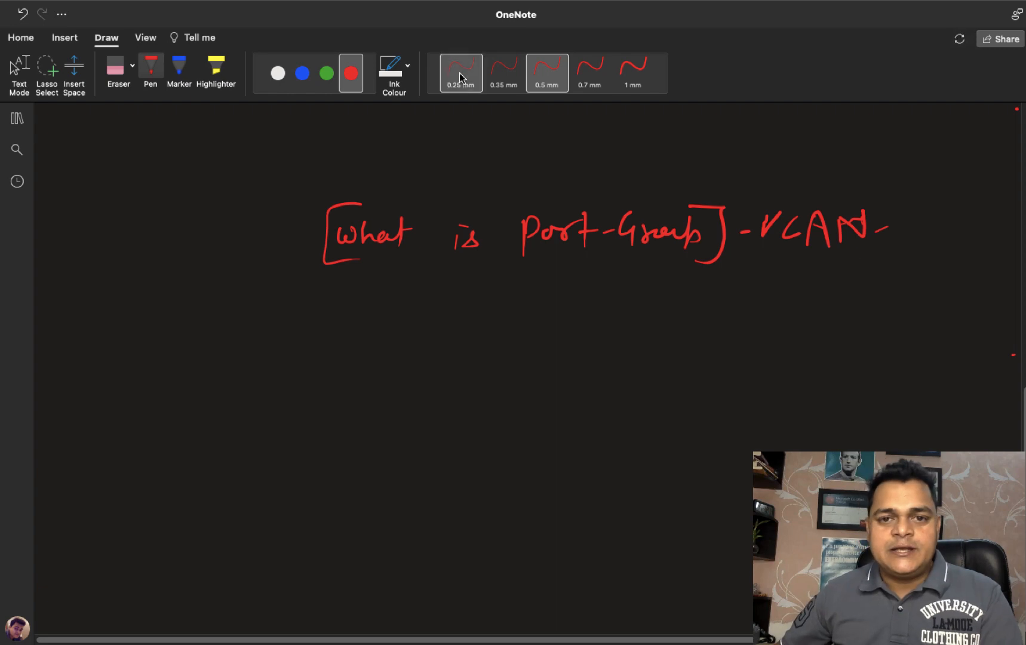
# Draw a green two-row rectangle below the heading and divide it into switch ports with vertical lines.
pyautogui.click(327, 74)
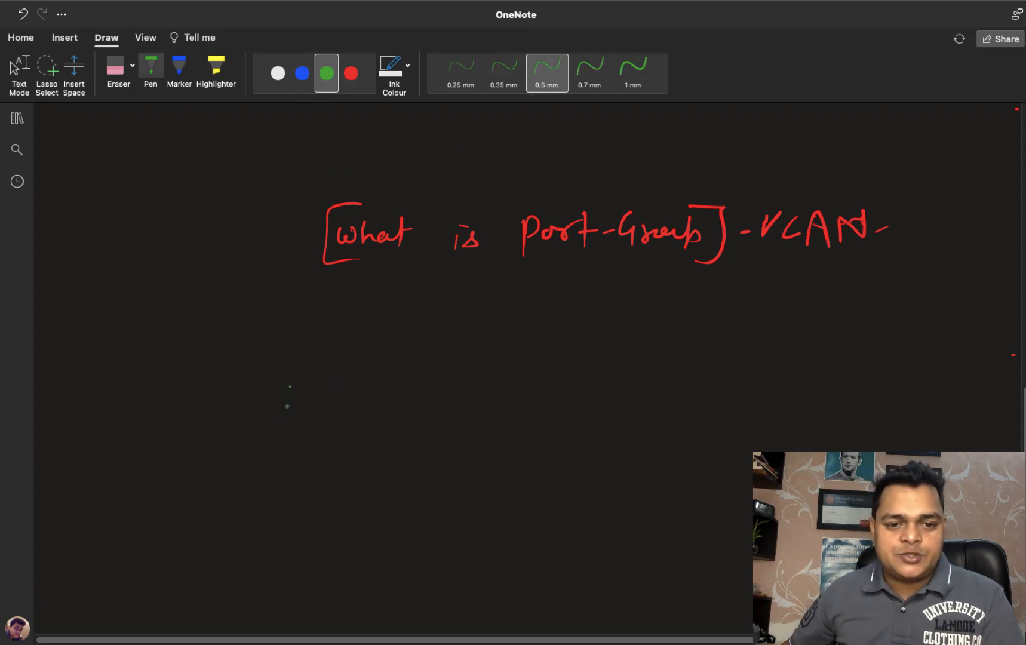
pyautogui.moveTo(284, 431)
pyautogui.mouseDown()
pyautogui.moveTo(383, 388)
pyautogui.moveTo(487, 438)
pyautogui.moveTo(278, 433)
pyautogui.moveTo(403, 408)
pyautogui.moveTo(482, 409)
pyautogui.mouseUp()
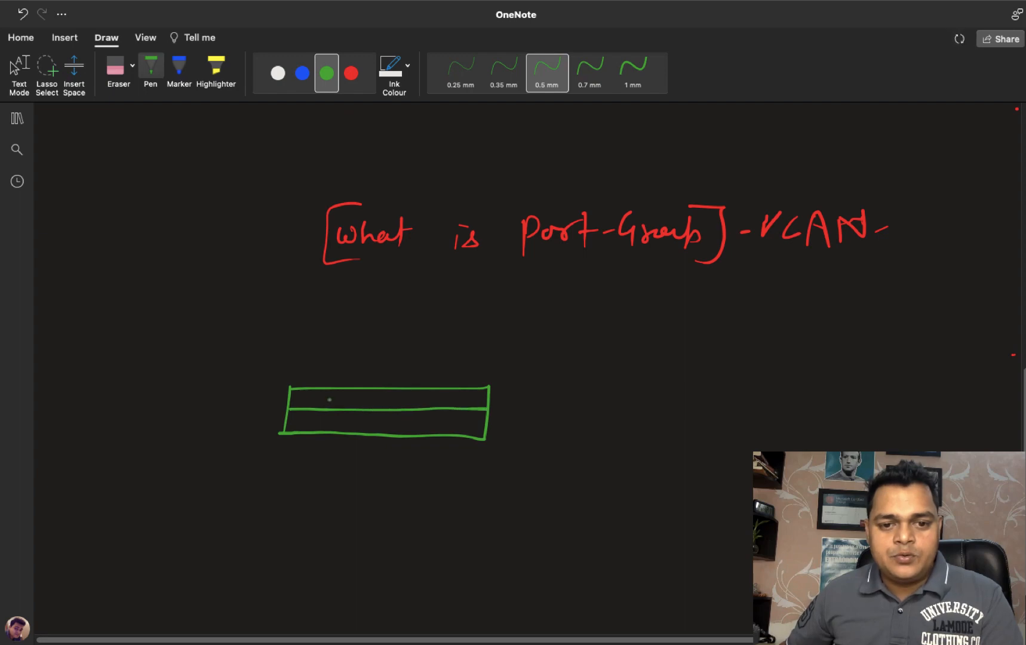
pyautogui.moveTo(319, 385)
pyautogui.mouseDown()
pyautogui.moveTo(317, 428)
pyautogui.moveTo(346, 410)
pyautogui.moveTo(345, 429)
pyautogui.mouseUp()
pyautogui.moveTo(377, 391); pyautogui.dragTo(373, 431)
pyautogui.moveTo(394, 392)
pyautogui.mouseDown()
pyautogui.moveTo(392, 426)
pyautogui.moveTo(417, 429)
pyautogui.mouseUp()
pyautogui.moveTo(440, 396)
pyautogui.mouseDown()
pyautogui.moveTo(436, 430)
pyautogui.moveTo(452, 431)
pyautogui.mouseUp()
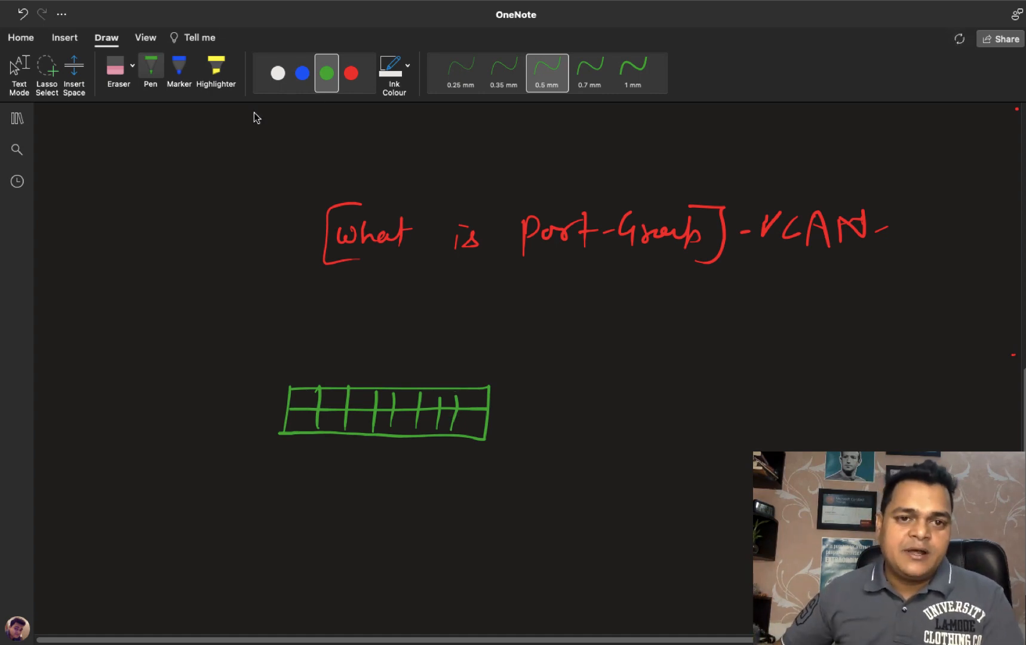
# Label the green switch drawing "24 Ports" in white, with a dash before the text.
pyautogui.click(278, 74)
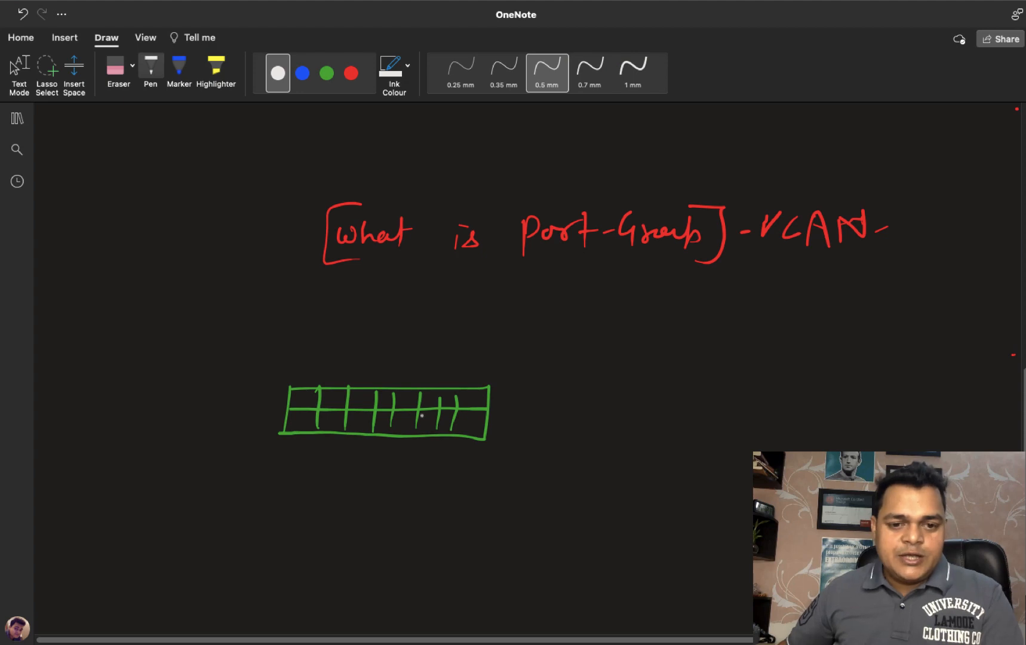
pyautogui.moveTo(516, 414)
pyautogui.mouseDown()
pyautogui.moveTo(591, 410)
pyautogui.moveTo(587, 420)
pyautogui.mouseUp()
pyautogui.moveTo(597, 401); pyautogui.dragTo(597, 420)
pyautogui.moveTo(597, 400)
pyautogui.mouseDown()
pyautogui.moveTo(607, 401)
pyautogui.moveTo(601, 410)
pyautogui.mouseUp()
pyautogui.moveTo(621, 401); pyautogui.dragTo(639, 418)
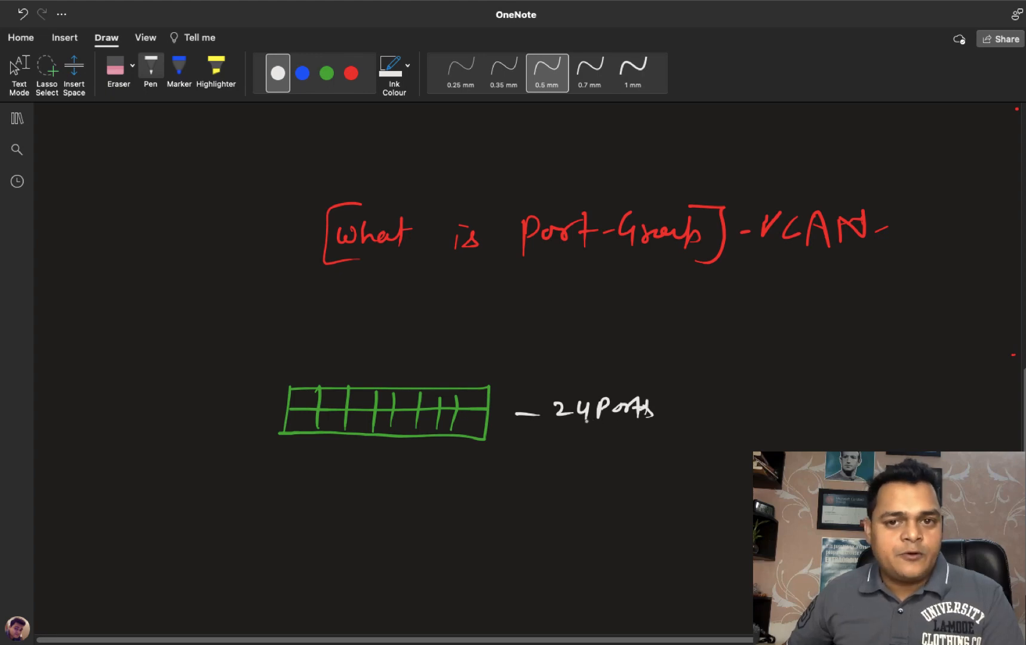
# Draw a blue box above and beside the green switch and label it "HR".
pyautogui.click(302, 73)
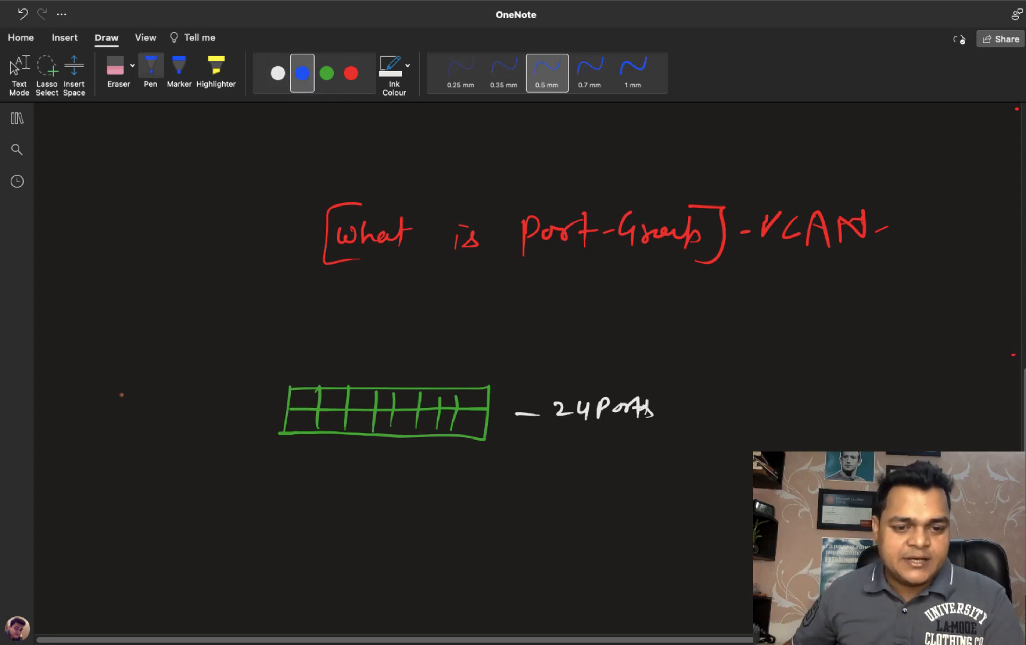
pyautogui.moveTo(104, 303)
pyautogui.mouseDown()
pyautogui.moveTo(92, 358)
pyautogui.moveTo(232, 366)
pyautogui.moveTo(256, 280)
pyautogui.moveTo(128, 285)
pyautogui.moveTo(103, 322)
pyautogui.mouseUp()
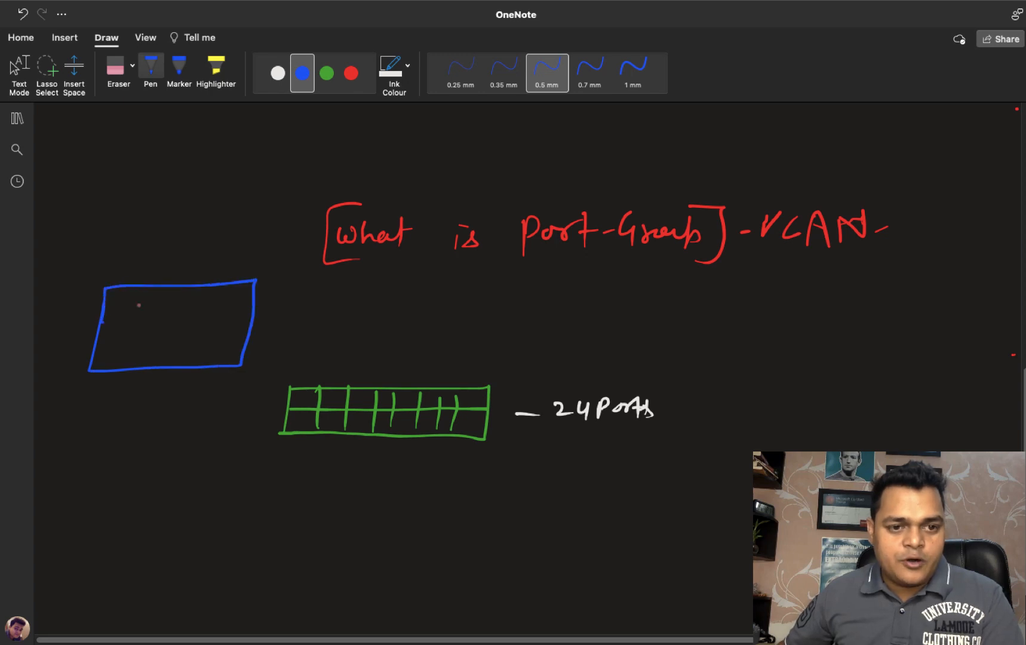
pyautogui.moveTo(138, 258); pyautogui.dragTo(137, 275)
pyautogui.moveTo(137, 266); pyautogui.dragTo(158, 264)
pyautogui.moveTo(154, 252)
pyautogui.mouseDown()
pyautogui.moveTo(156, 276)
pyautogui.moveTo(180, 258)
pyautogui.moveTo(195, 270)
pyautogui.mouseUp()
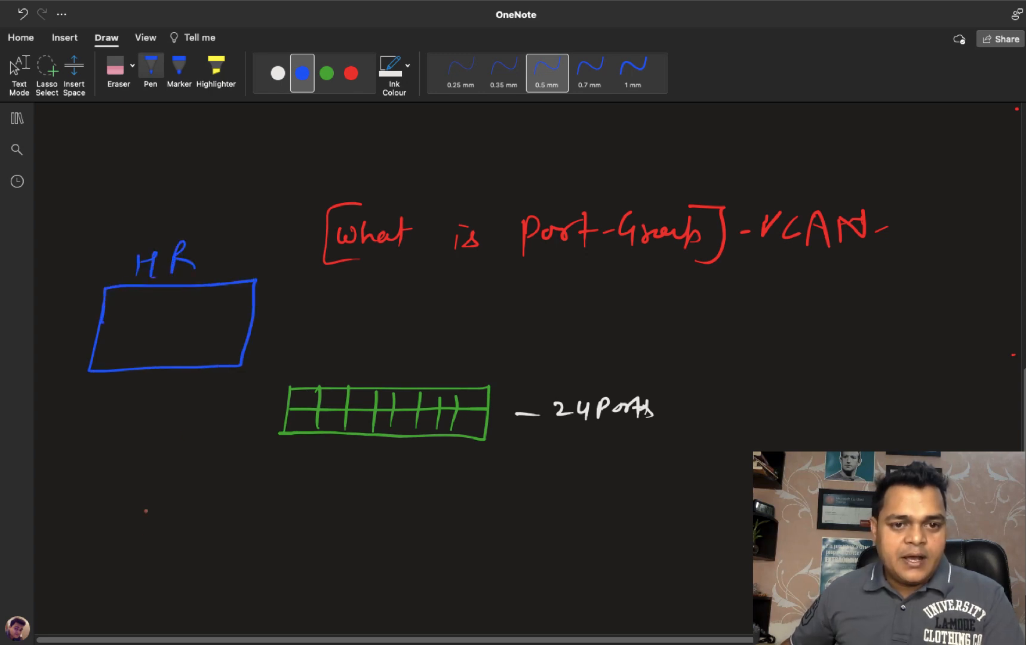
# Draw a red box below the green switch, under the HR box, and label it "IT".
pyautogui.click(351, 73)
pyautogui.moveTo(98, 612)
pyautogui.mouseDown()
pyautogui.moveTo(107, 527)
pyautogui.moveTo(190, 529)
pyautogui.moveTo(279, 600)
pyautogui.moveTo(107, 609)
pyautogui.mouseUp()
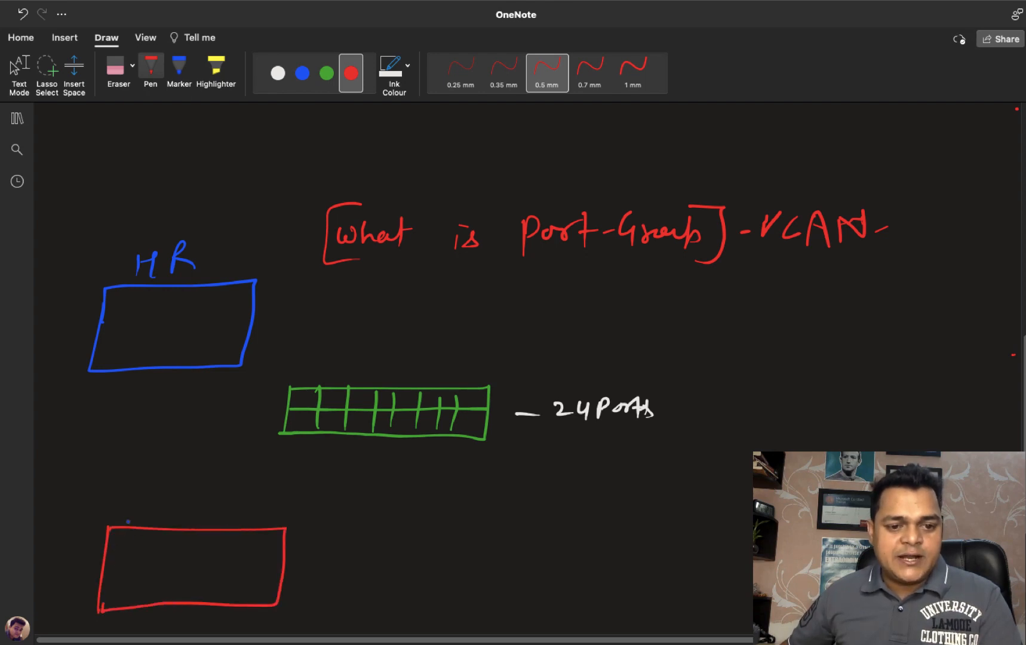
pyautogui.moveTo(163, 493); pyautogui.dragTo(171, 510)
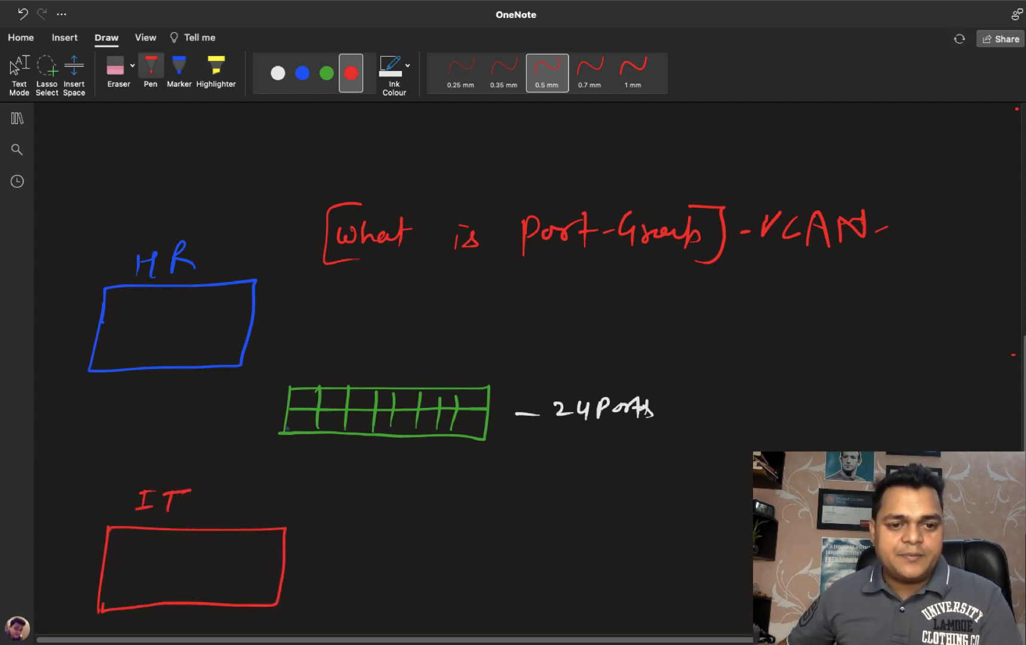
# Draw six small white computers in two rows of three inside the blue HR box.
pyautogui.click(278, 73)
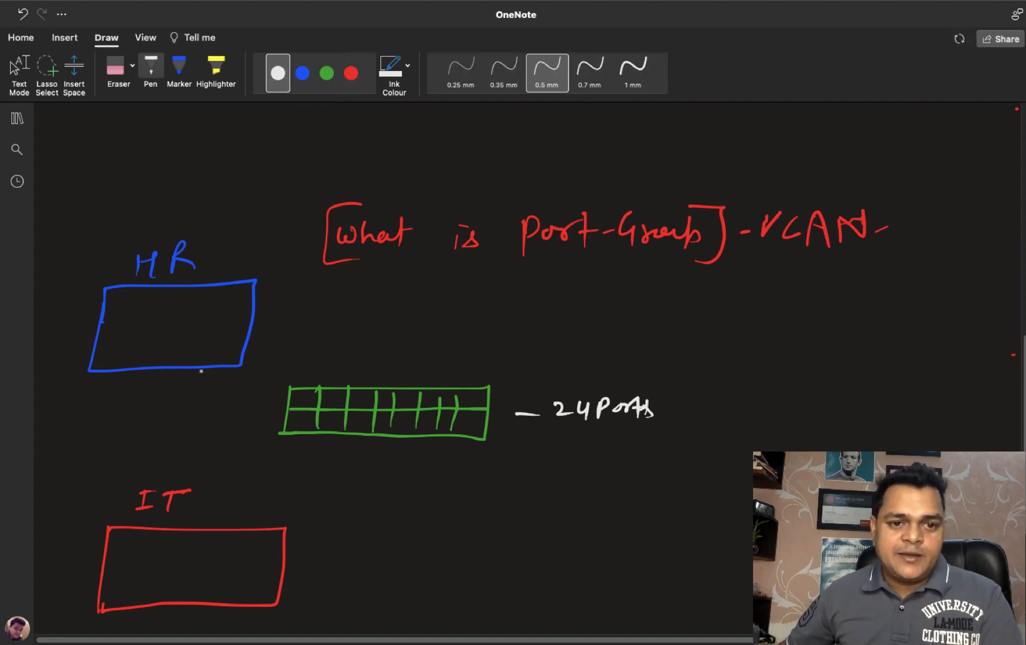
pyautogui.moveTo(117, 302)
pyautogui.mouseDown()
pyautogui.moveTo(137, 310)
pyautogui.moveTo(120, 320)
pyautogui.moveTo(229, 317)
pyautogui.mouseUp()
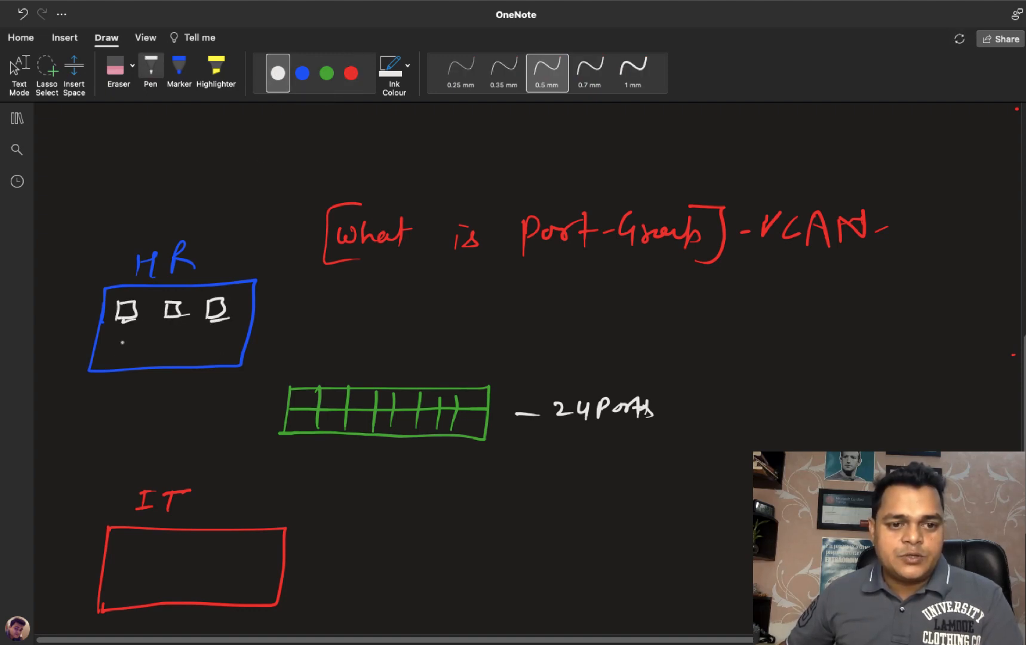
pyautogui.moveTo(119, 339)
pyautogui.mouseDown()
pyautogui.moveTo(138, 340)
pyautogui.moveTo(147, 358)
pyautogui.mouseUp()
pyautogui.moveTo(174, 338)
pyautogui.mouseDown()
pyautogui.moveTo(176, 354)
pyautogui.moveTo(234, 351)
pyautogui.mouseUp()
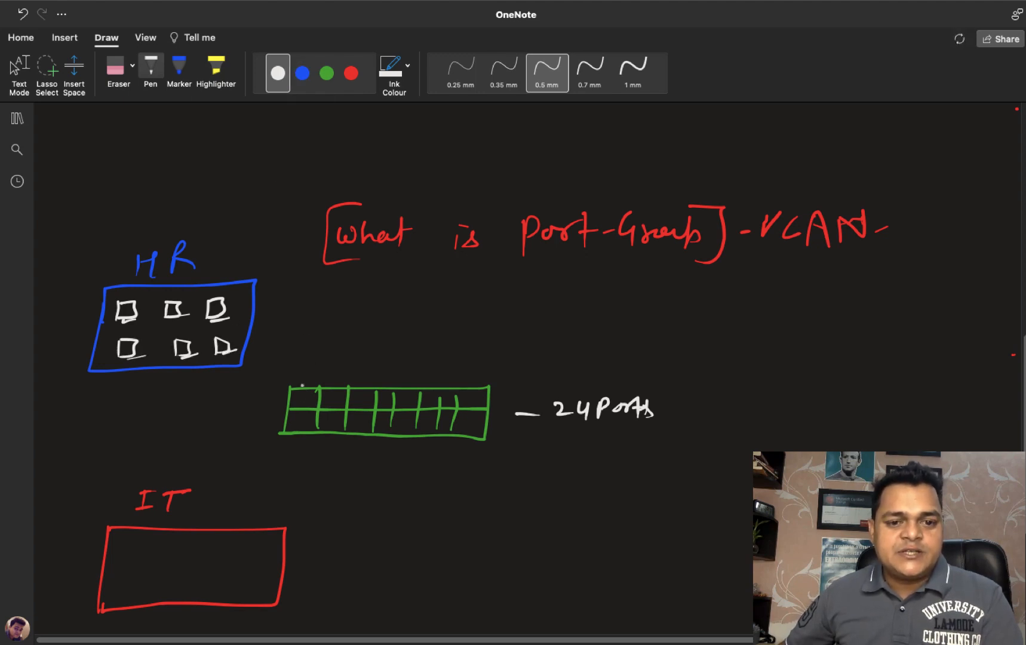
# Connect the HR box to the switch's upper ports with five white curves and label them "VLAN-2", circling the 2.
pyautogui.moveTo(306, 396); pyautogui.dragTo(233, 345)
pyautogui.moveTo(351, 392); pyautogui.dragTo(255, 342)
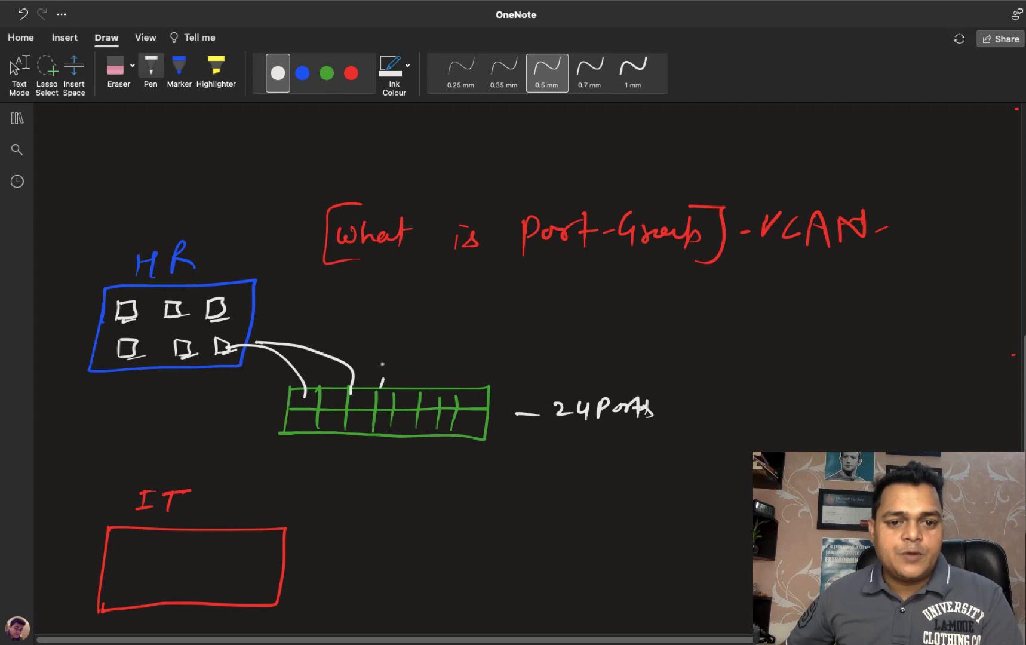
pyautogui.moveTo(382, 363); pyautogui.dragTo(250, 316)
pyautogui.moveTo(412, 382)
pyautogui.mouseDown()
pyautogui.moveTo(401, 348)
pyautogui.moveTo(244, 304)
pyautogui.mouseUp()
pyautogui.moveTo(460, 394)
pyautogui.mouseDown()
pyautogui.moveTo(433, 346)
pyautogui.moveTo(251, 309)
pyautogui.mouseUp()
pyautogui.moveTo(446, 324); pyautogui.dragTo(531, 316)
pyautogui.moveTo(535, 325)
pyautogui.mouseDown()
pyautogui.moveTo(552, 307)
pyautogui.moveTo(597, 326)
pyautogui.moveTo(567, 299)
pyautogui.mouseUp()
# Draw four green computers inside the IT box and connect them to the switch's lower ports with four green curves.
pyautogui.click(326, 73)
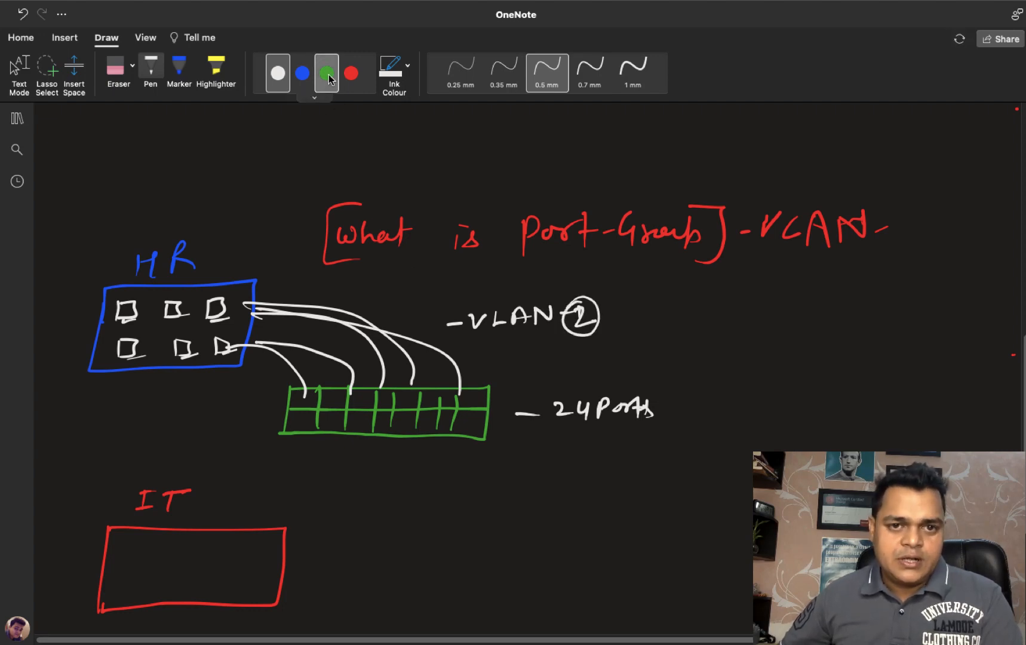
pyautogui.moveTo(122, 552)
pyautogui.mouseDown()
pyautogui.moveTo(142, 535)
pyautogui.moveTo(147, 554)
pyautogui.moveTo(196, 540)
pyautogui.moveTo(193, 559)
pyautogui.moveTo(277, 564)
pyautogui.moveTo(263, 566)
pyautogui.mouseUp()
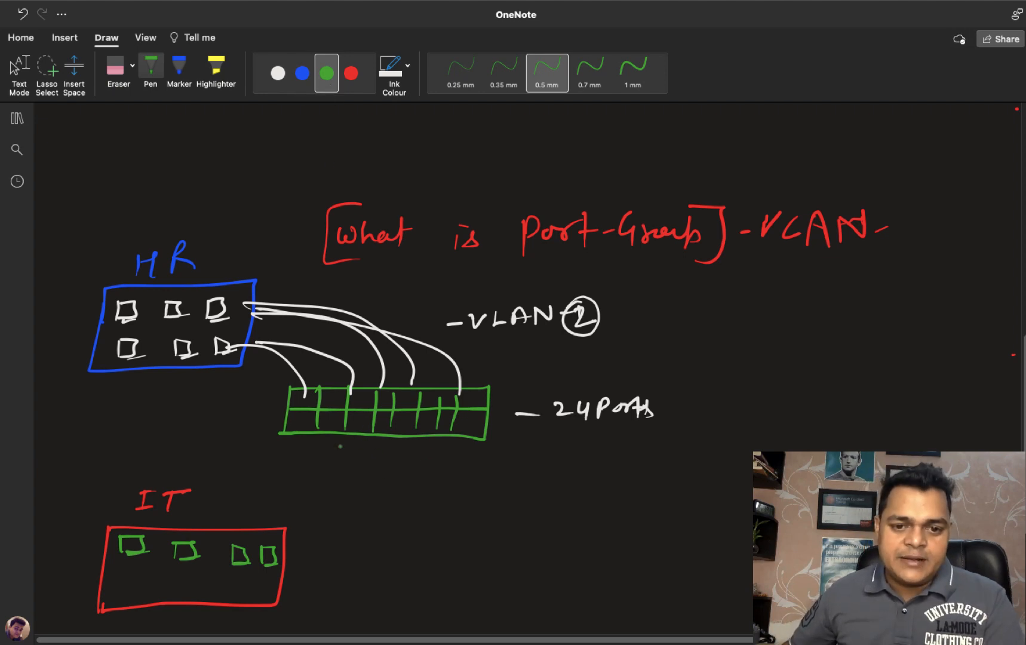
pyautogui.moveTo(313, 426)
pyautogui.mouseDown()
pyautogui.moveTo(329, 500)
pyautogui.moveTo(232, 540)
pyautogui.mouseUp()
pyautogui.moveTo(377, 432); pyautogui.dragTo(311, 535)
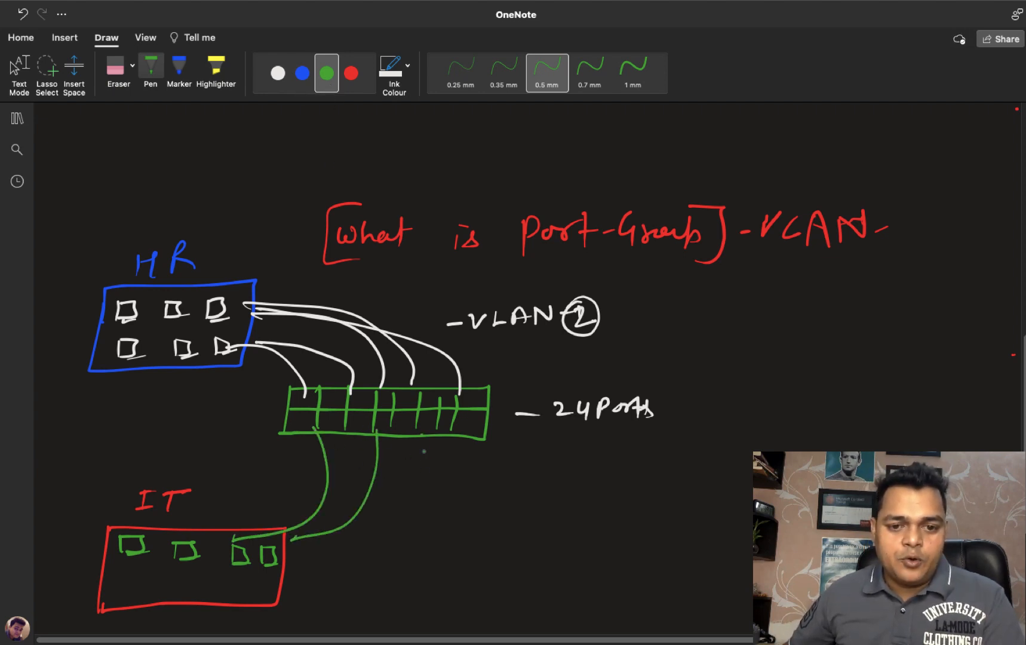
pyautogui.moveTo(424, 436)
pyautogui.mouseDown()
pyautogui.moveTo(293, 540)
pyautogui.moveTo(334, 554)
pyautogui.moveTo(267, 561)
pyautogui.mouseUp()
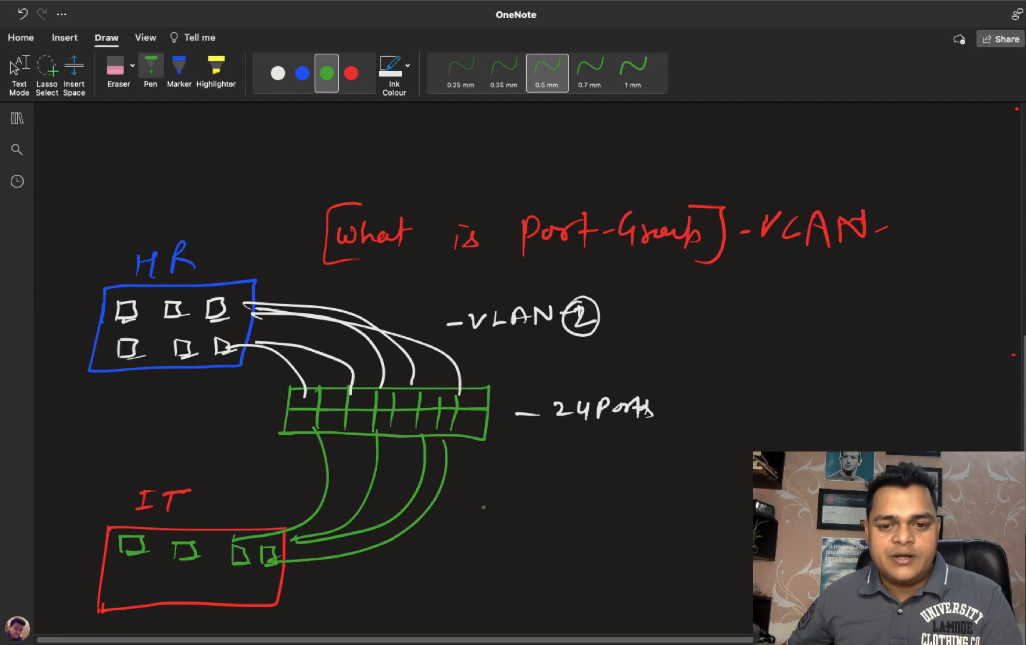
# Label the IT connections "VLAN-2(IT)-" in green below the switch.
pyautogui.moveTo(467, 481)
pyautogui.mouseDown()
pyautogui.moveTo(515, 505)
pyautogui.moveTo(543, 505)
pyautogui.moveTo(581, 482)
pyautogui.moveTo(597, 494)
pyautogui.mouseUp()
pyautogui.moveTo(600, 483); pyautogui.dragTo(637, 505)
pyautogui.click(651, 501)
pyautogui.moveTo(661, 480); pyautogui.dragTo(659, 498)
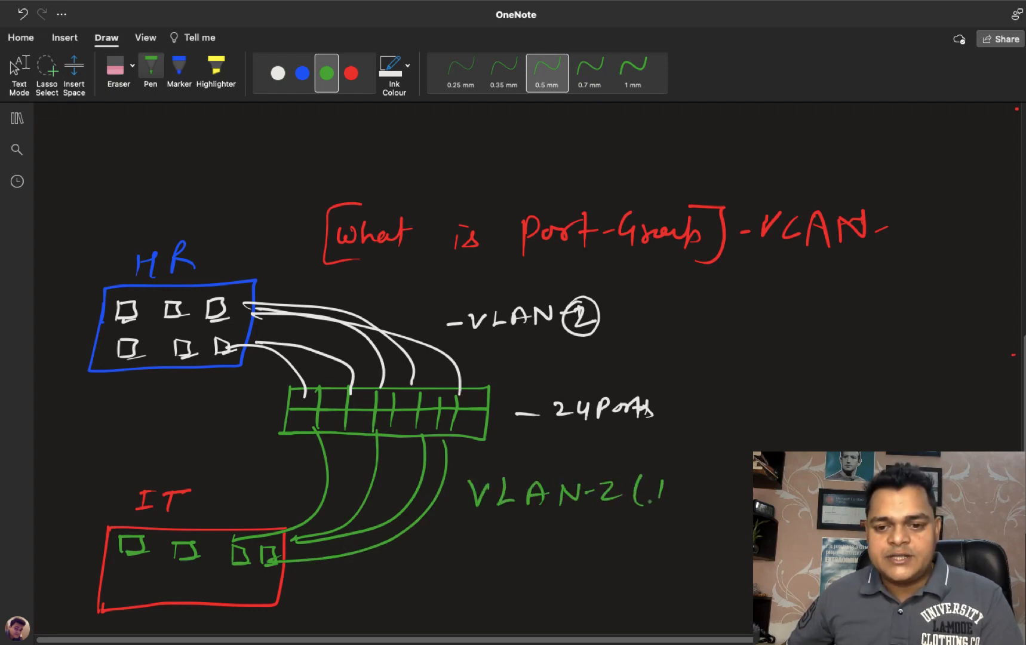
pyautogui.moveTo(713, 473); pyautogui.dragTo(709, 503)
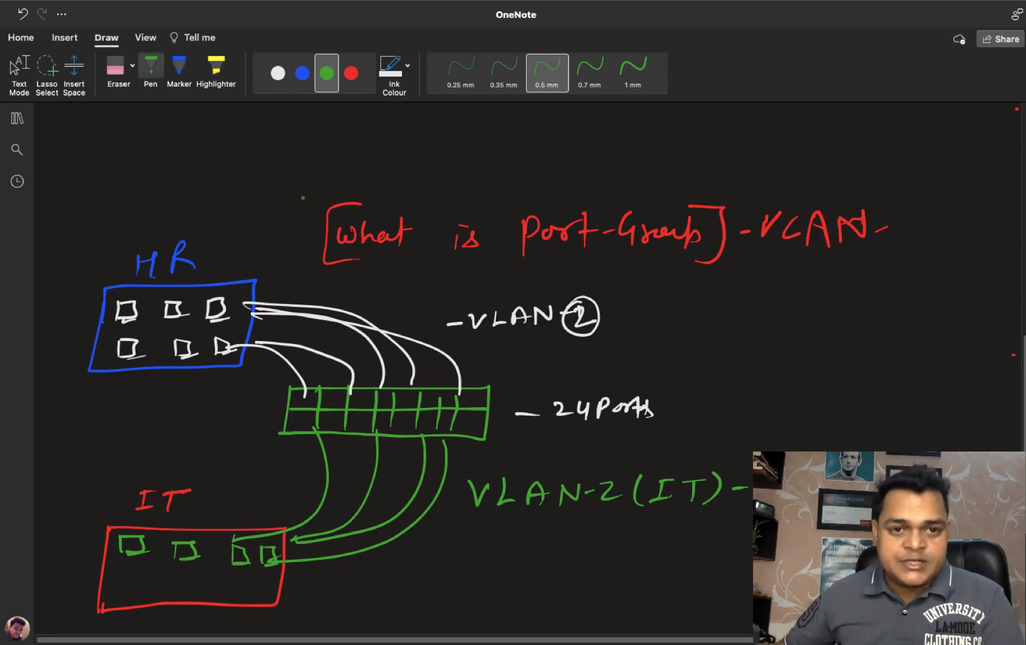
# Draw a blue double-headed vertical arrow between the HR and IT boxes and cross it out.
pyautogui.click(302, 73)
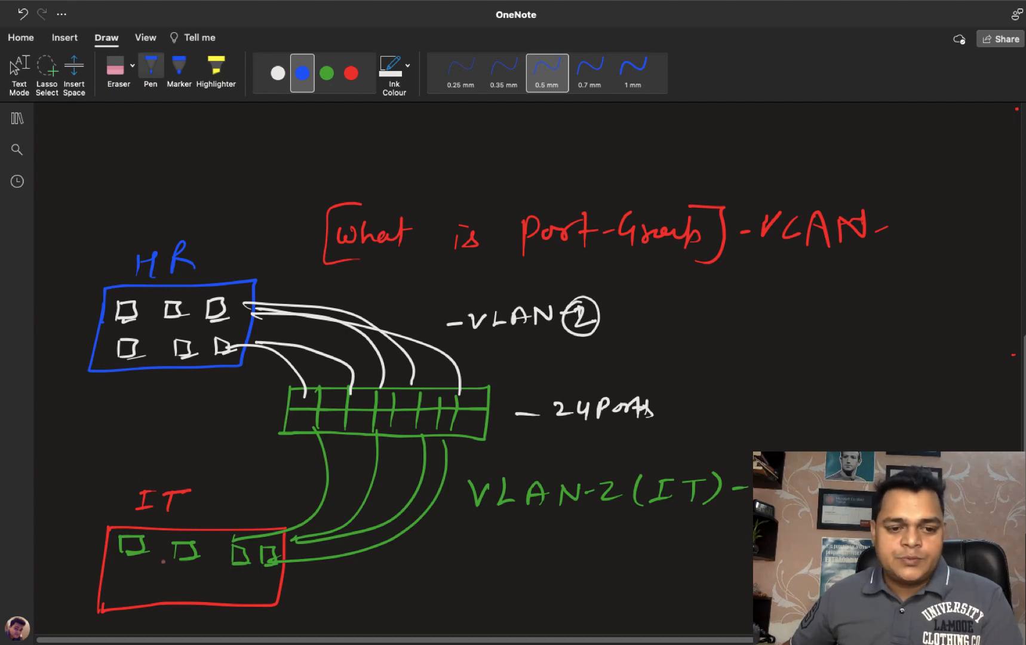
pyautogui.moveTo(121, 395)
pyautogui.mouseDown()
pyautogui.moveTo(111, 519)
pyautogui.moveTo(122, 515)
pyautogui.mouseUp()
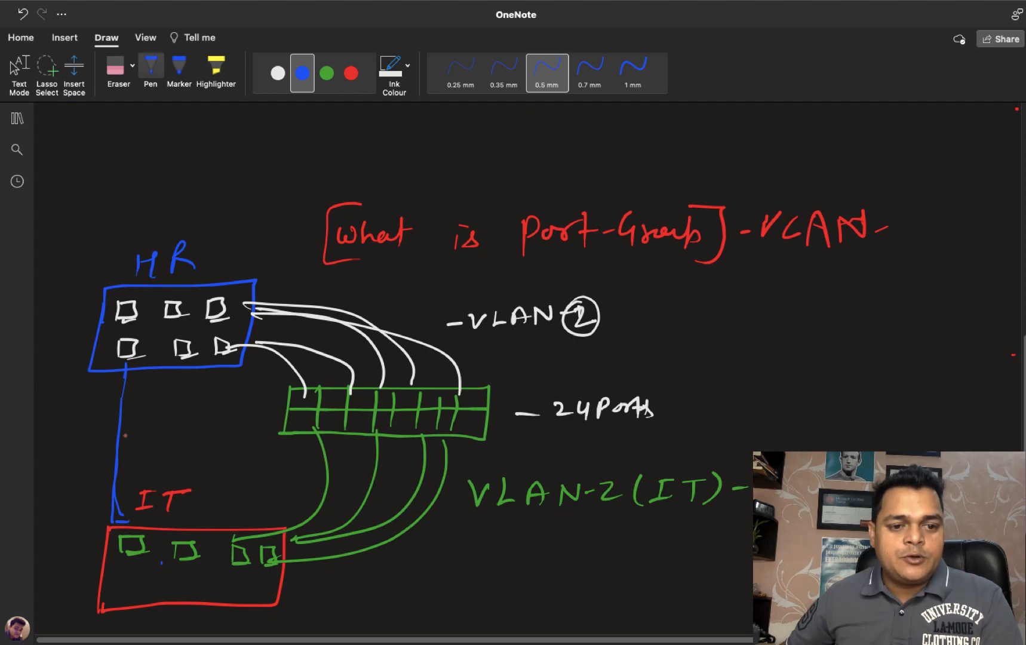
pyautogui.moveTo(116, 391); pyautogui.dragTo(128, 372)
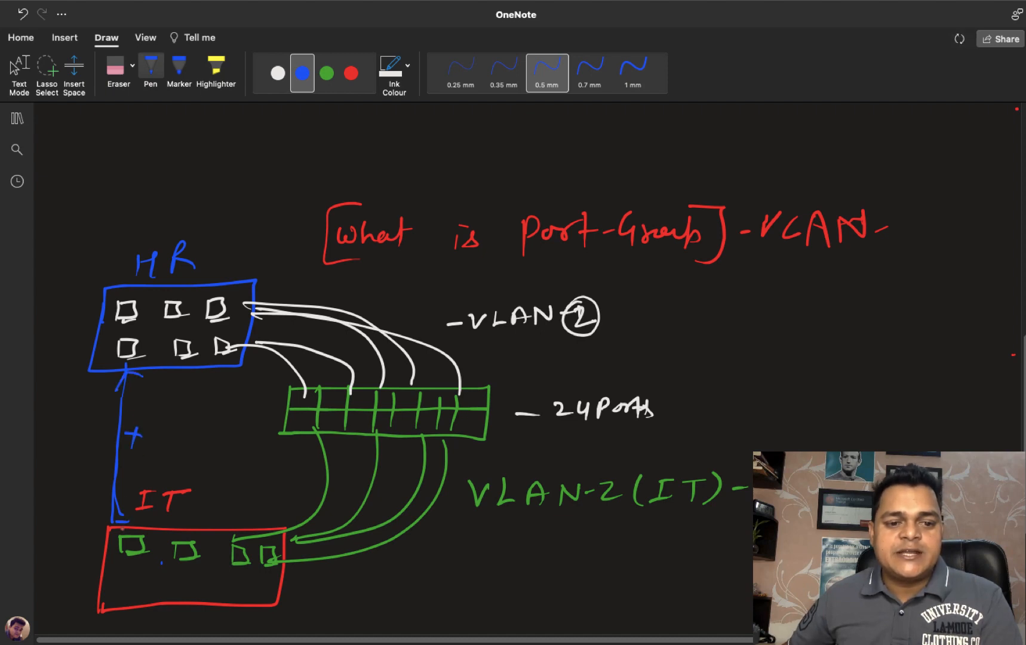
pyautogui.moveTo(132, 509); pyautogui.dragTo(106, 523)
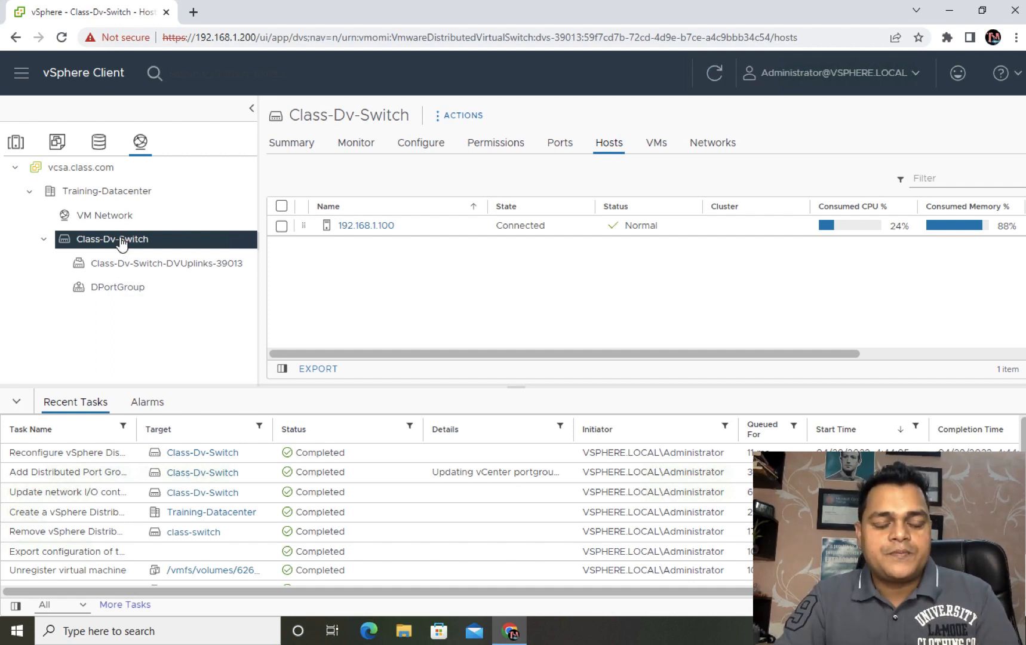
# Switch to the vSphere Client and look at DPortGroup and Class-Dv-Switch in the networking inventory.
pyautogui.click(119, 288)
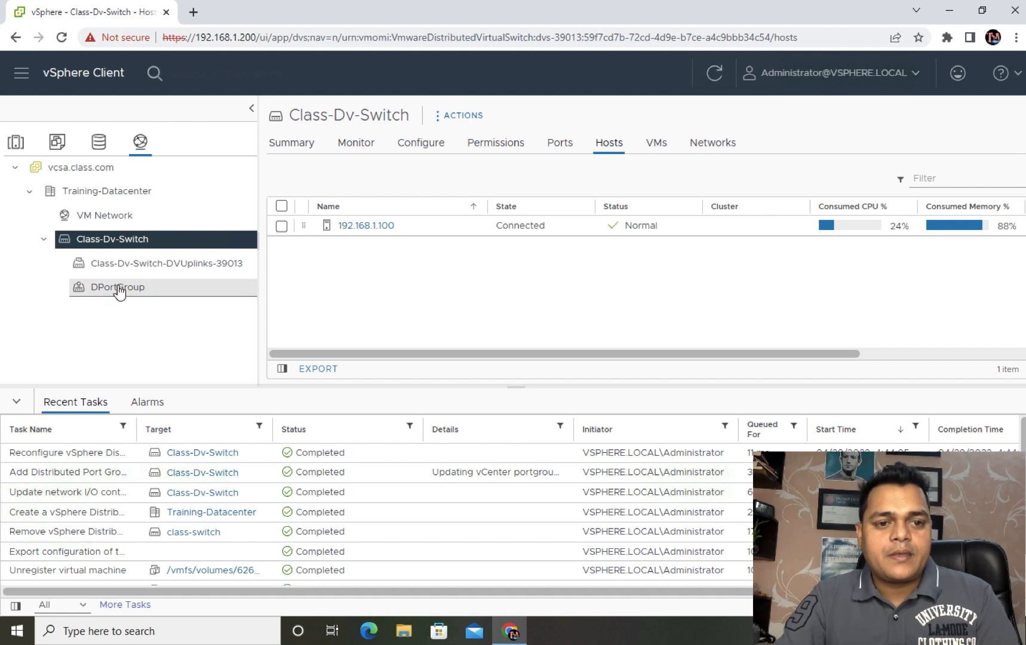
pyautogui.click(109, 240)
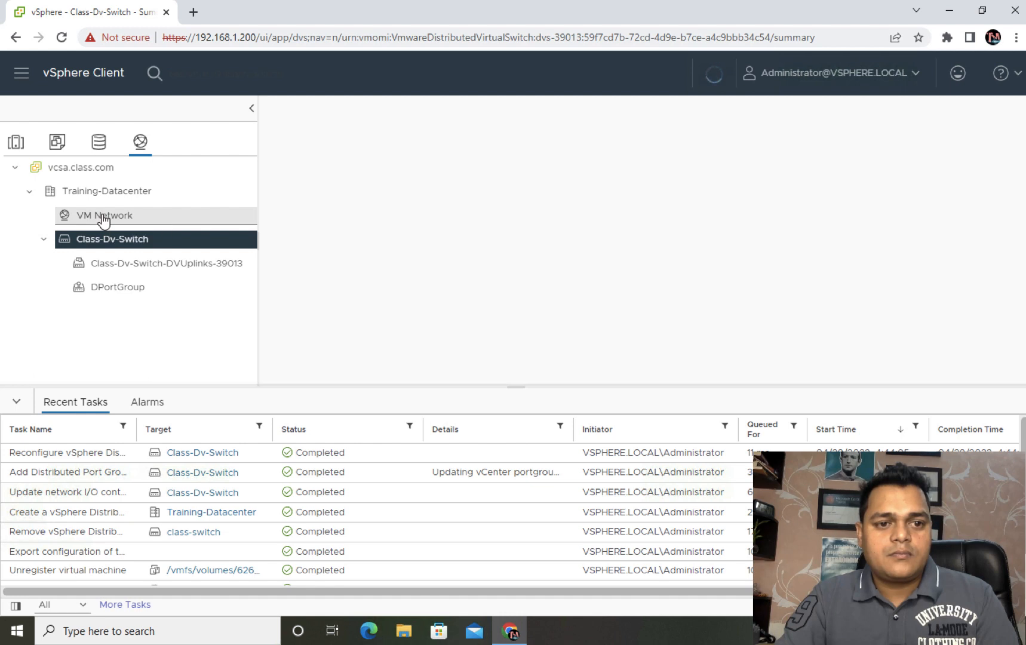
pyautogui.click(111, 292)
pyautogui.click(124, 246)
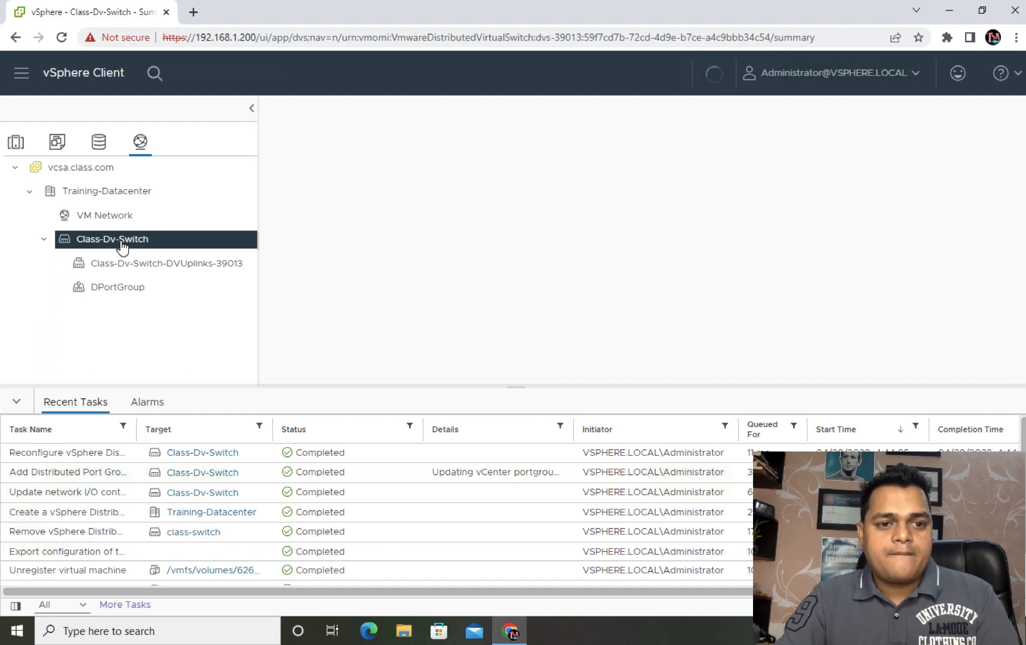
# Reload the networking inventory with Class-Dv-Switch expanded and reset the vCenter Server Health Alarm to green.
pyautogui.click(43, 240)
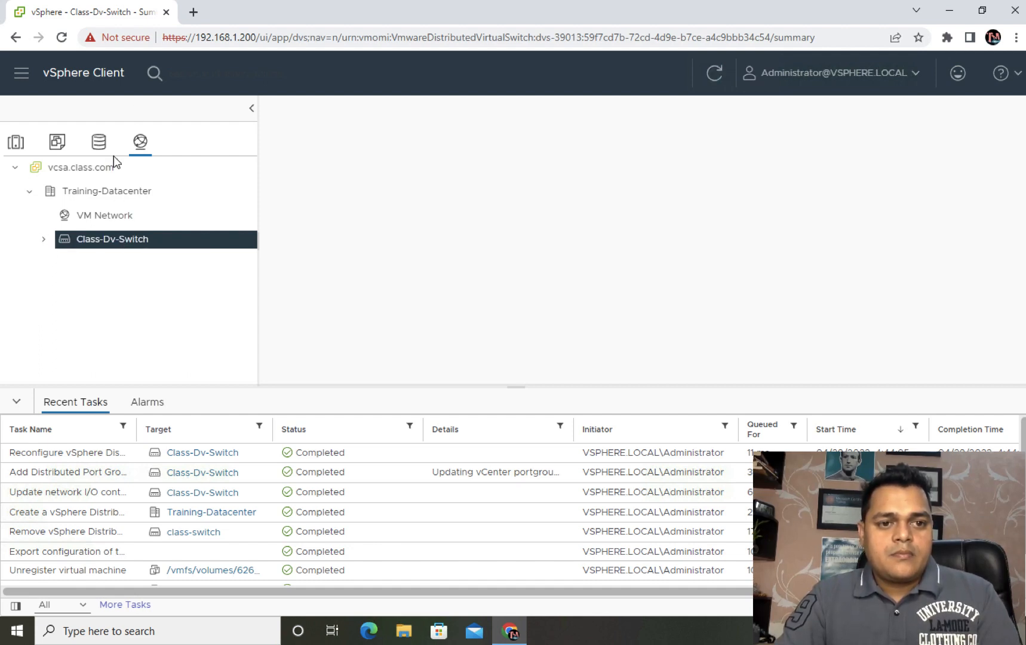
pyautogui.click(103, 139)
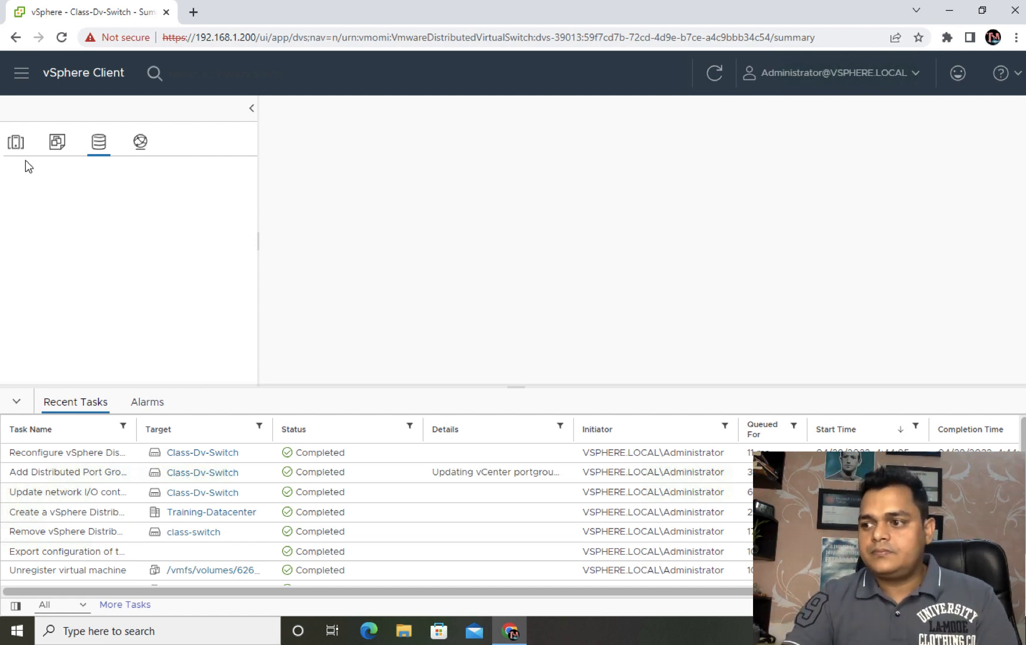
pyautogui.click(141, 143)
pyautogui.click(44, 239)
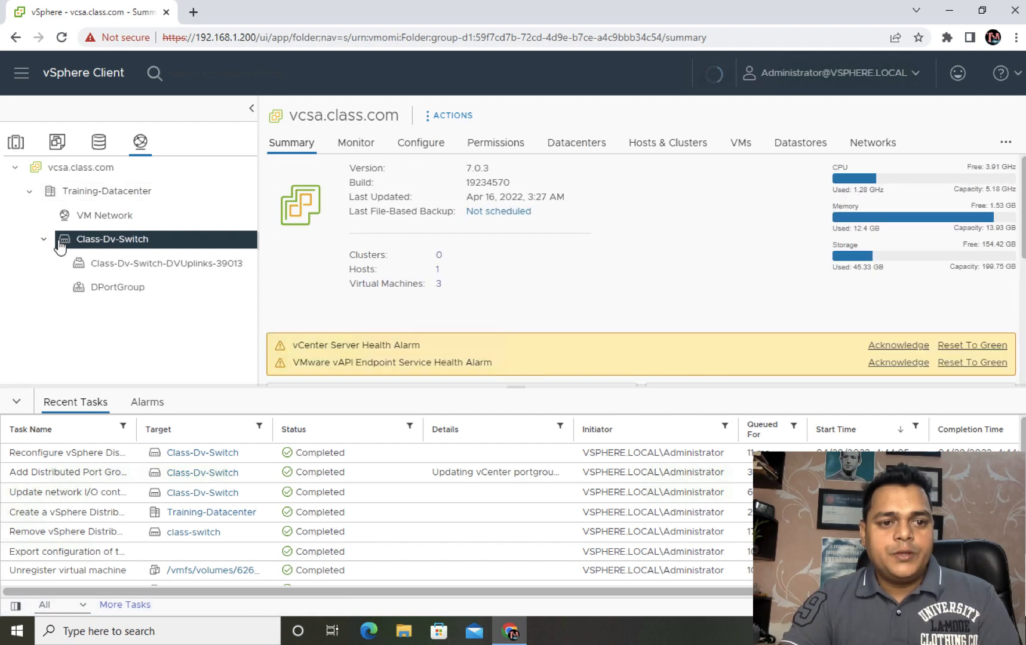
pyautogui.click(949, 345)
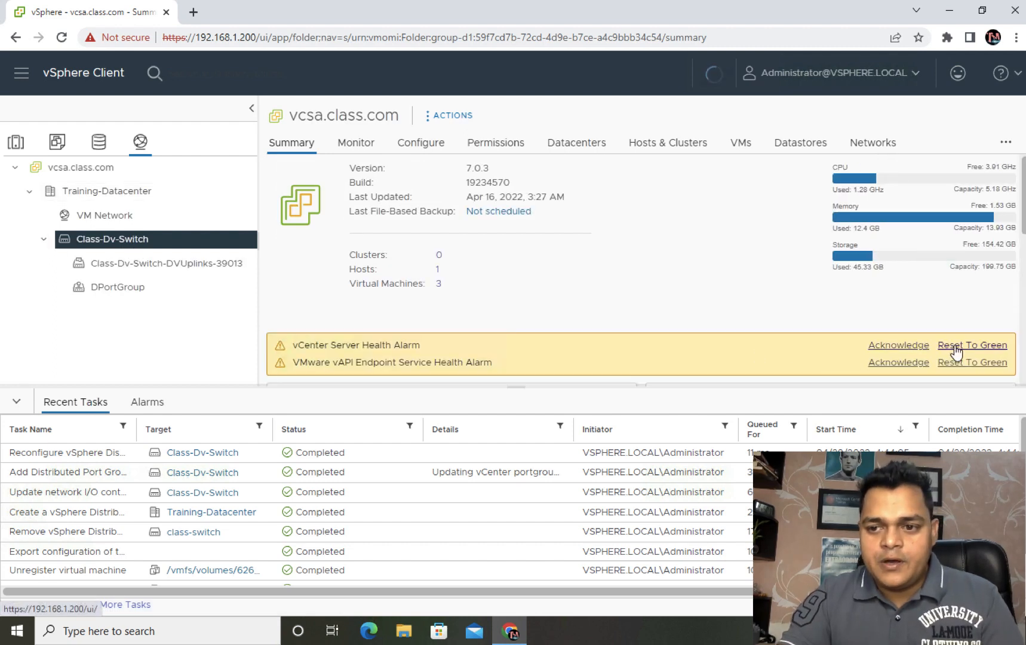
# Start a new distributed port group on Class-Dv-Switch, name it HR and continue to its settings.
pyautogui.rightClick(115, 239)
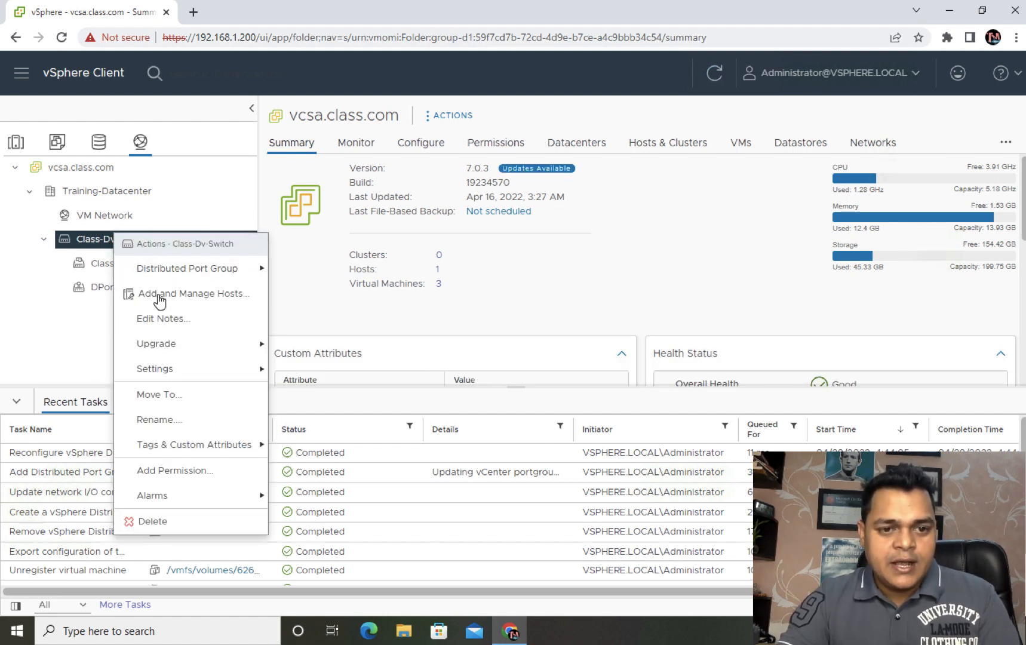
pyautogui.moveTo(193, 275)
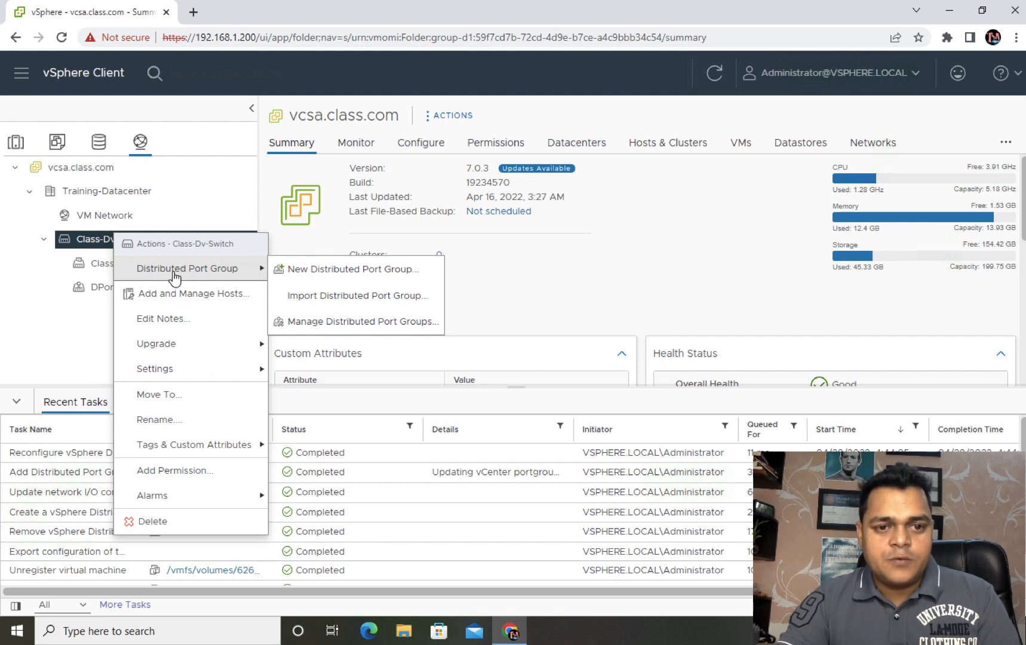
pyautogui.click(352, 270)
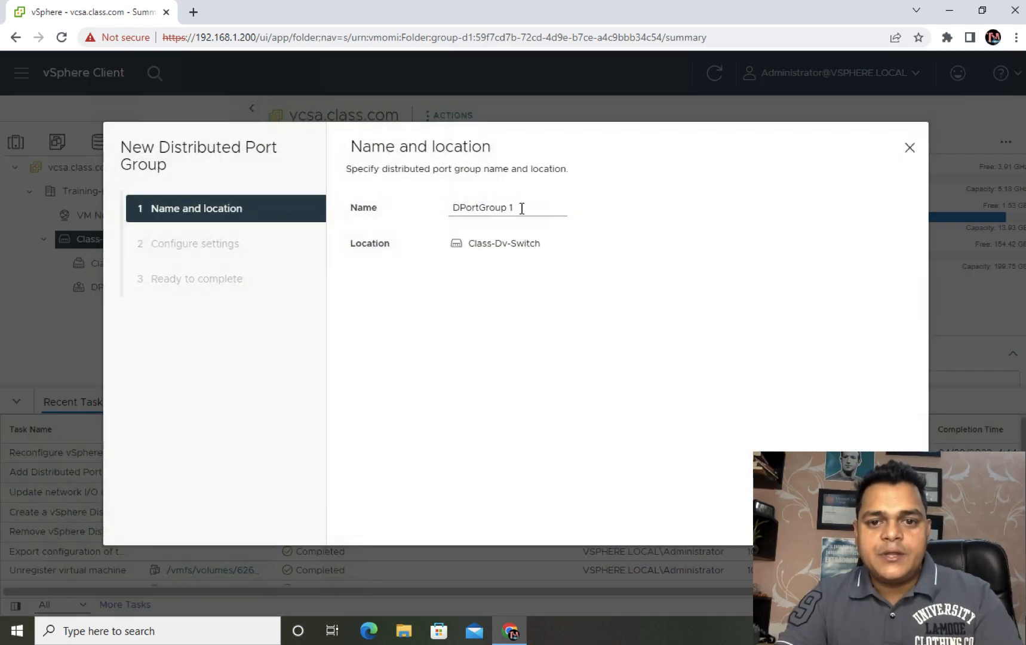
pyautogui.moveTo(521, 209); pyautogui.dragTo(406, 213)
pyautogui.write('HR')
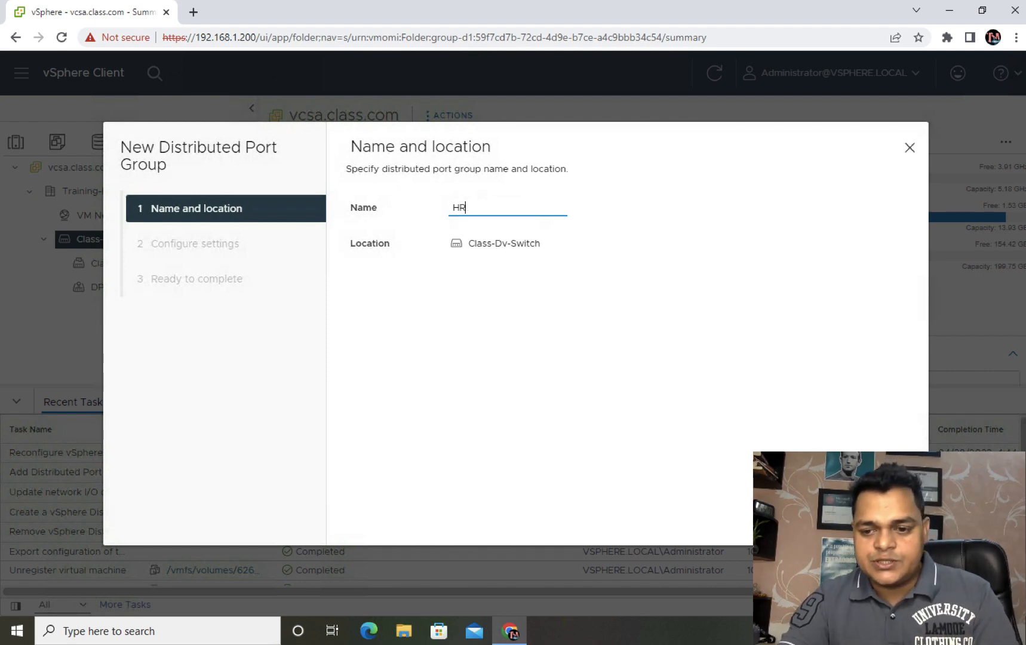
pyautogui.click(890, 515)
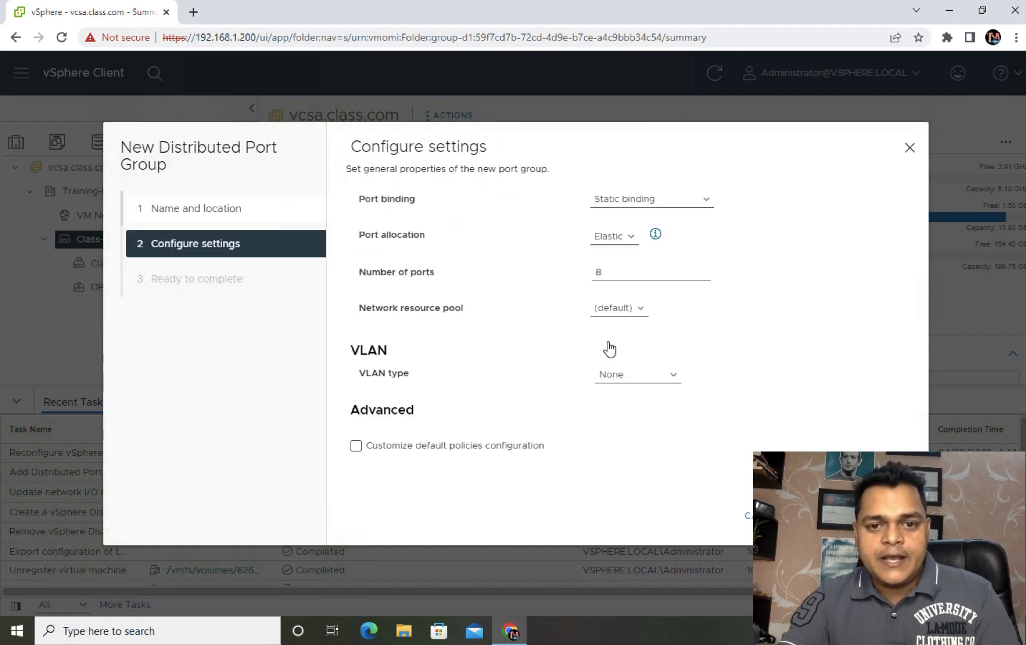
# Set the HR port group's VLAN type to VLAN with ID 2, finish creating it and refresh the inventory.
pyautogui.click(664, 203)
pyautogui.click(694, 165)
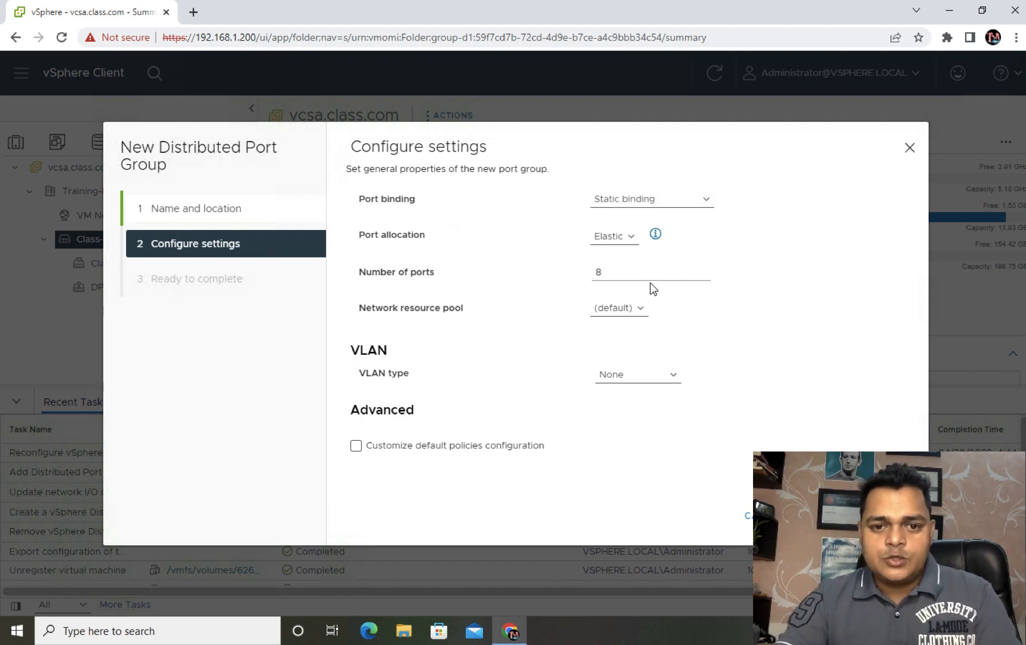
pyautogui.click(603, 274)
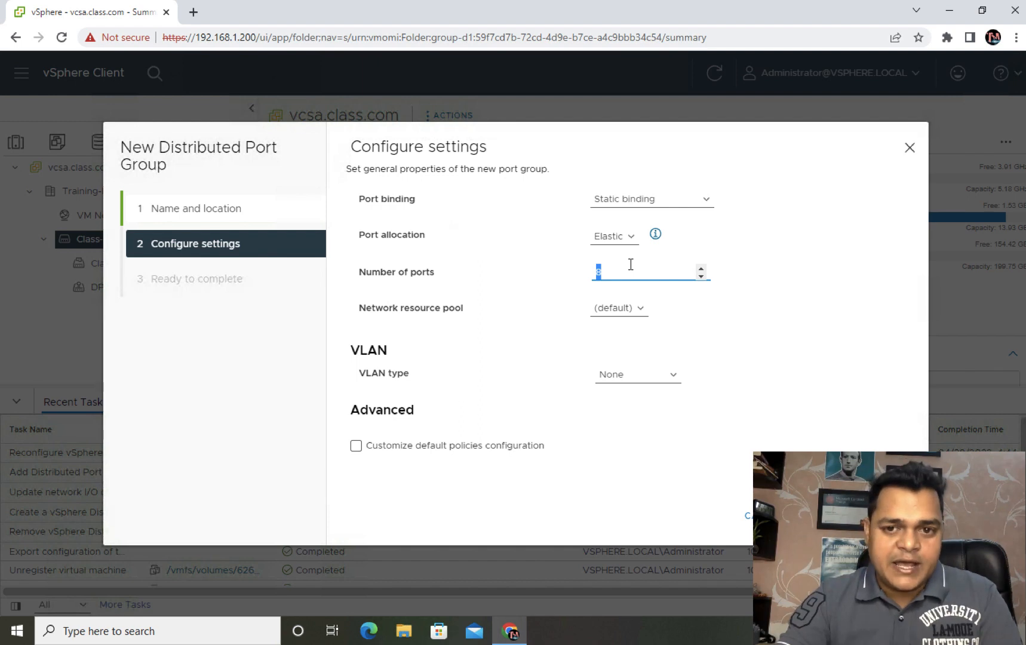
pyautogui.click(654, 374)
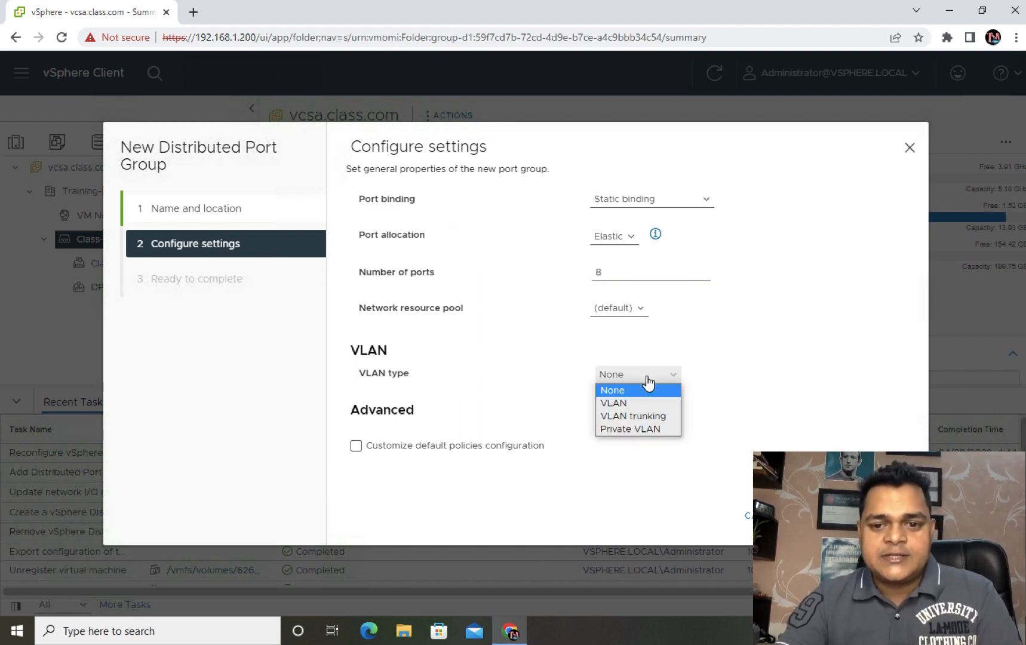
pyautogui.click(621, 409)
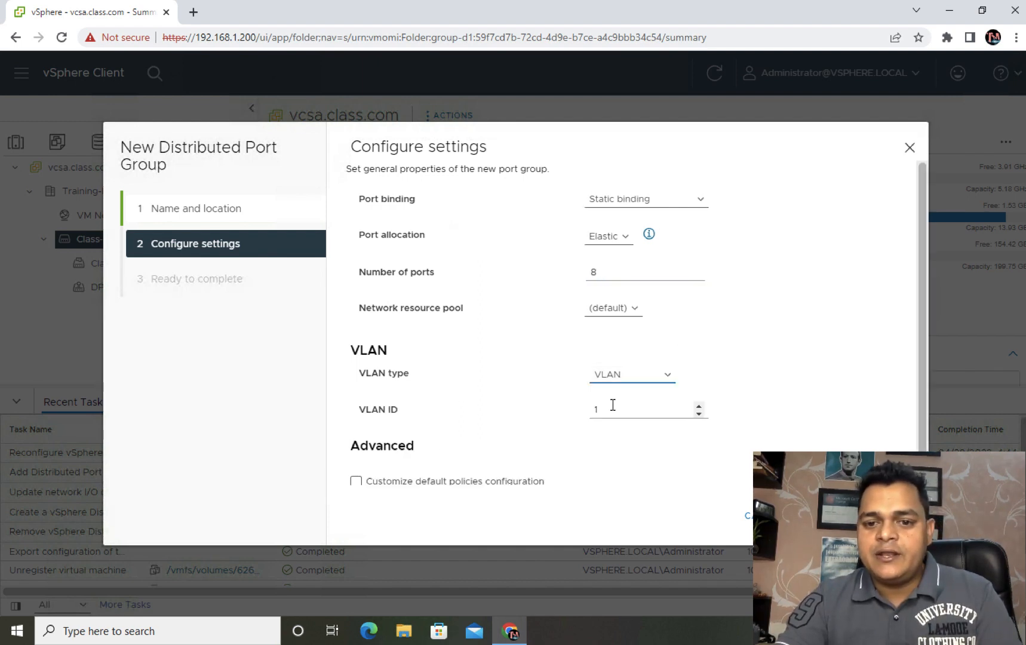
pyautogui.click(610, 407)
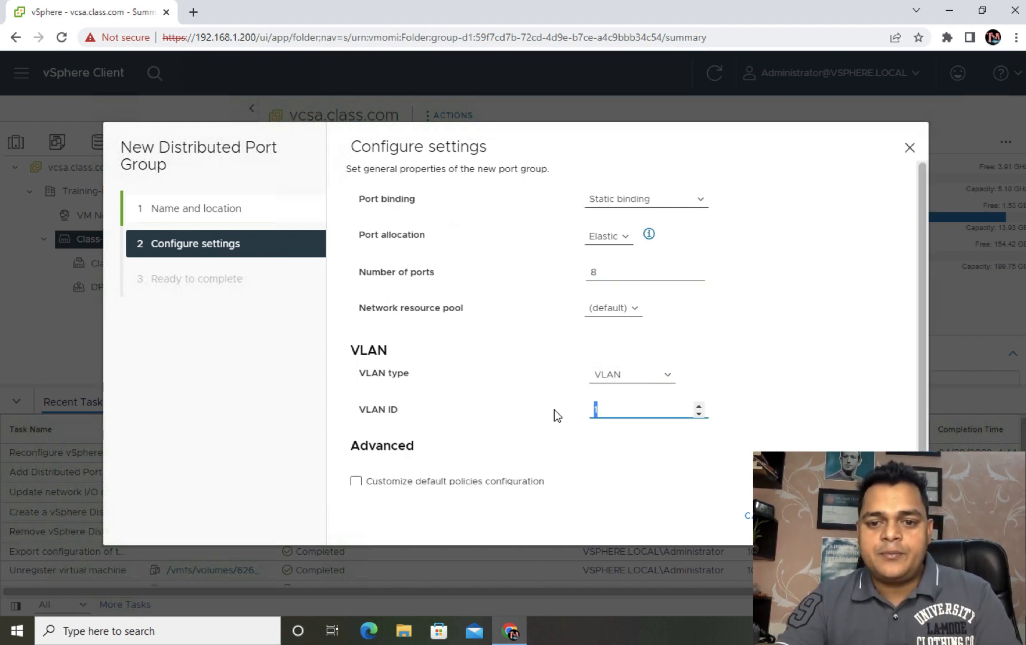
pyautogui.click(857, 383)
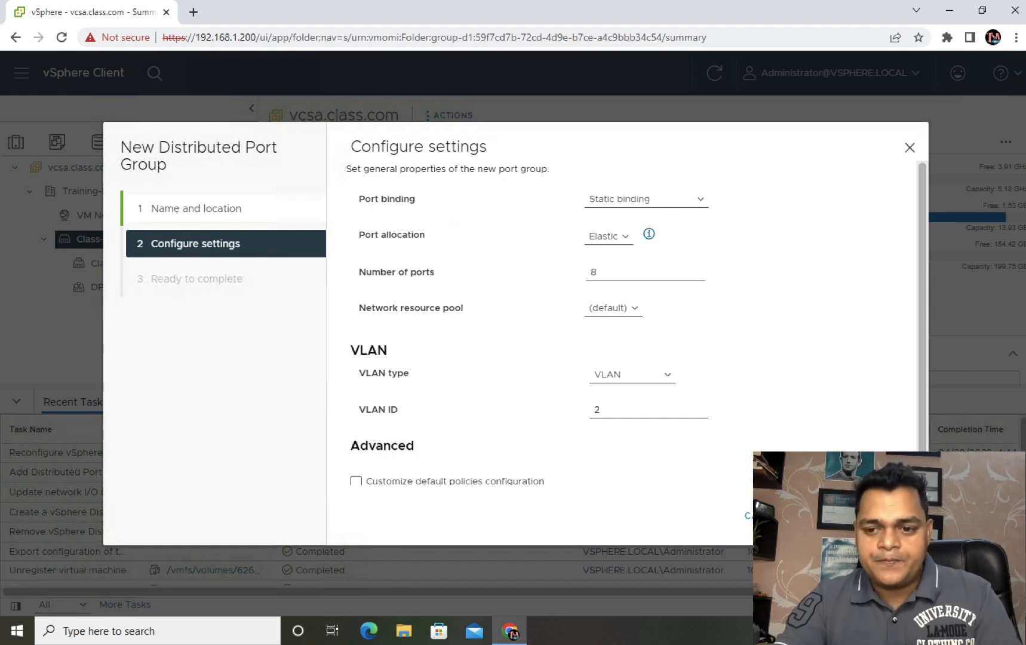
pyautogui.click(887, 515)
pyautogui.click(887, 515)
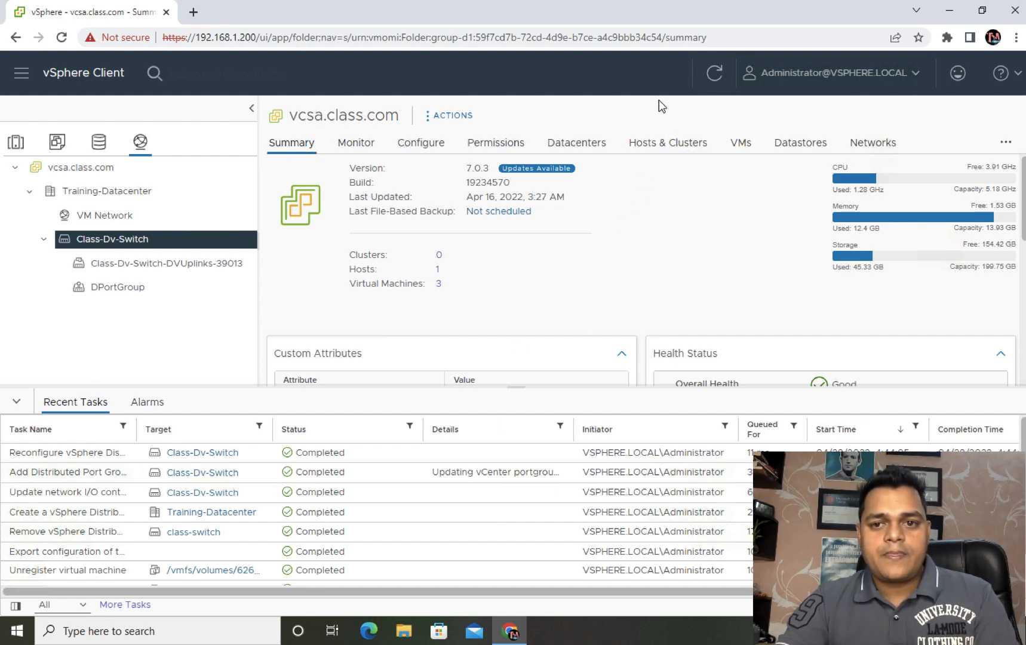
pyautogui.click(719, 78)
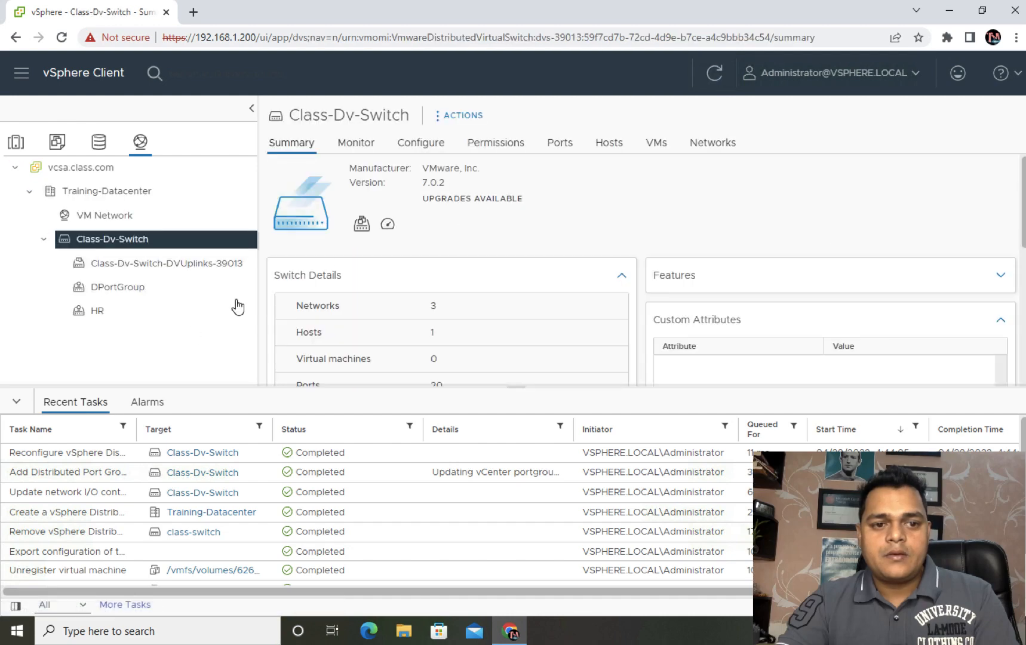
# Start another distributed port group on Class-Dv-Switch, name it IT and continue to its settings.
pyautogui.rightClick(114, 245)
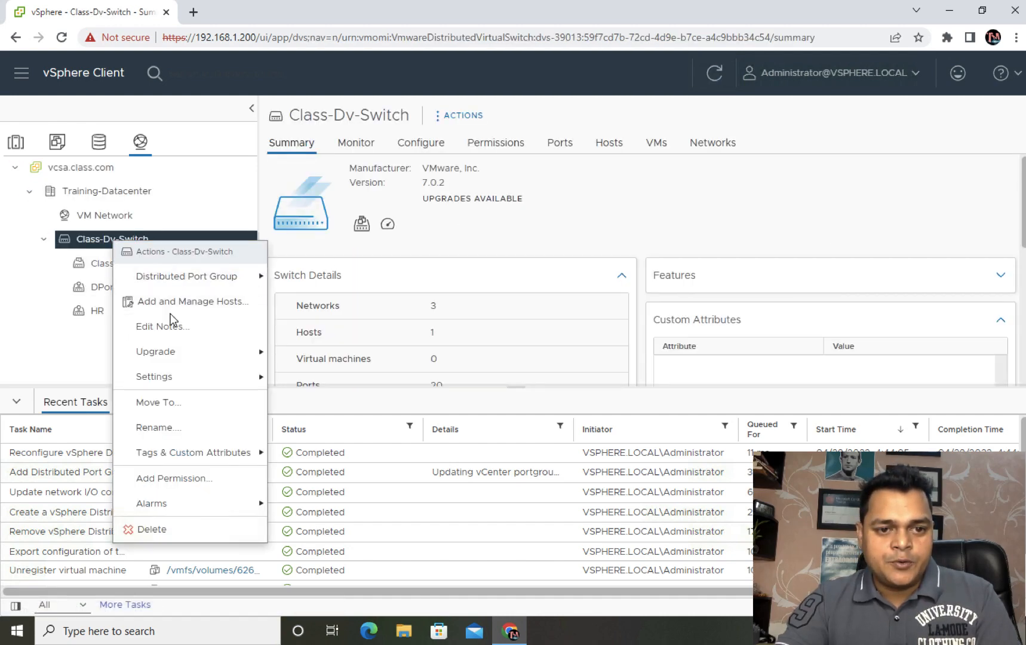
pyautogui.click(332, 278)
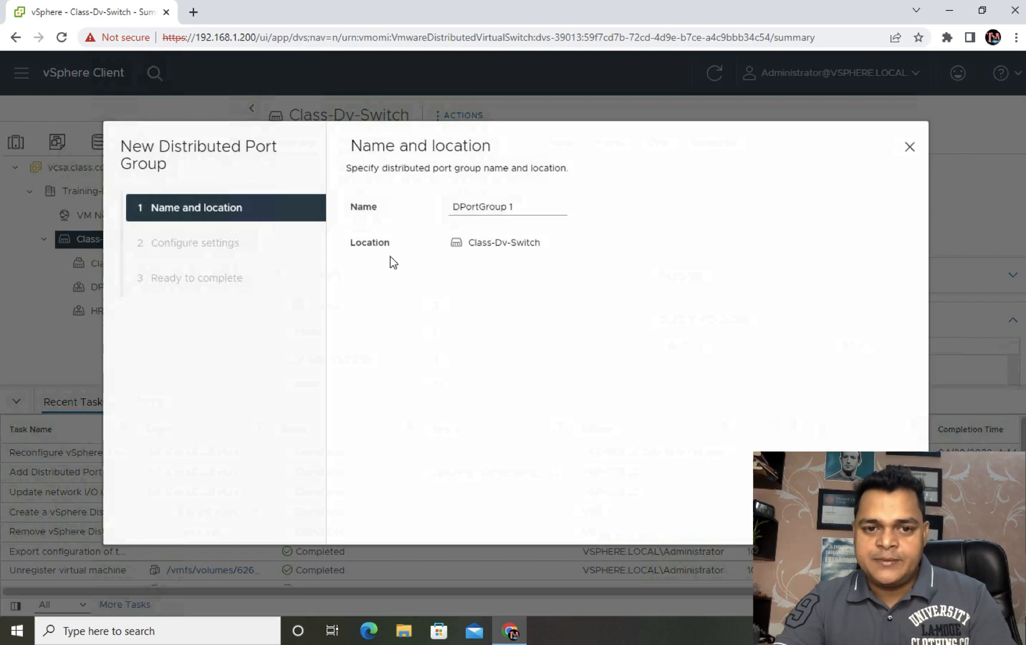
pyautogui.hotkey('ctrl', 'a')
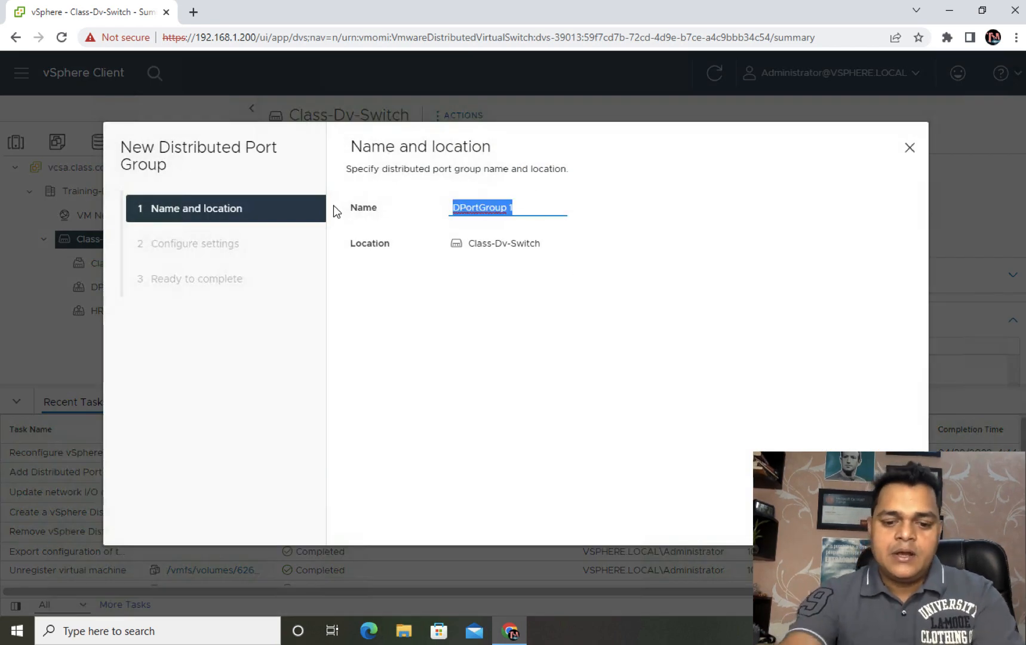
pyautogui.write('it')
pyautogui.press('BackSpace')
pyautogui.press('BackSpace')
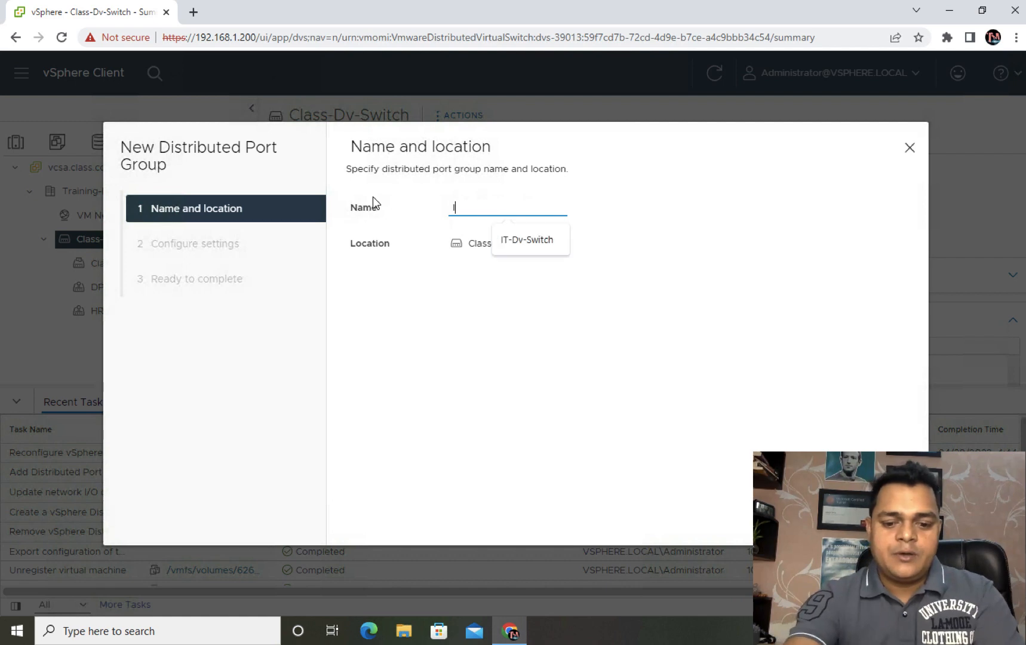
pyautogui.write('IT')
pyautogui.click(735, 328)
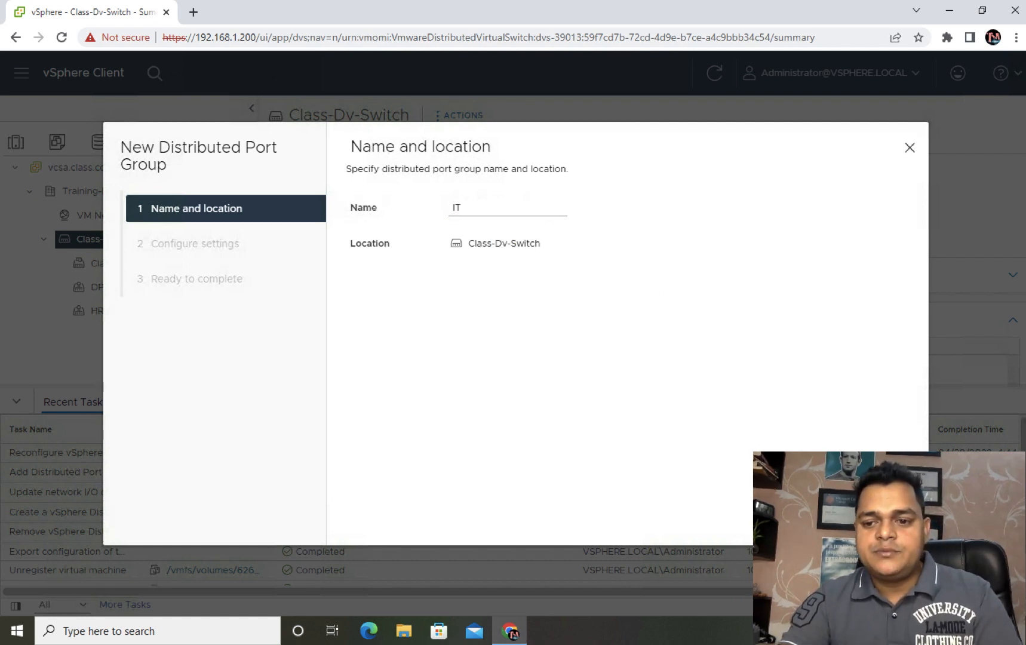
pyautogui.click(862, 514)
# Set the IT port group's VLAN type to VLAN with ID 4, finish creating it and refresh the inventory.
pyautogui.click(624, 376)
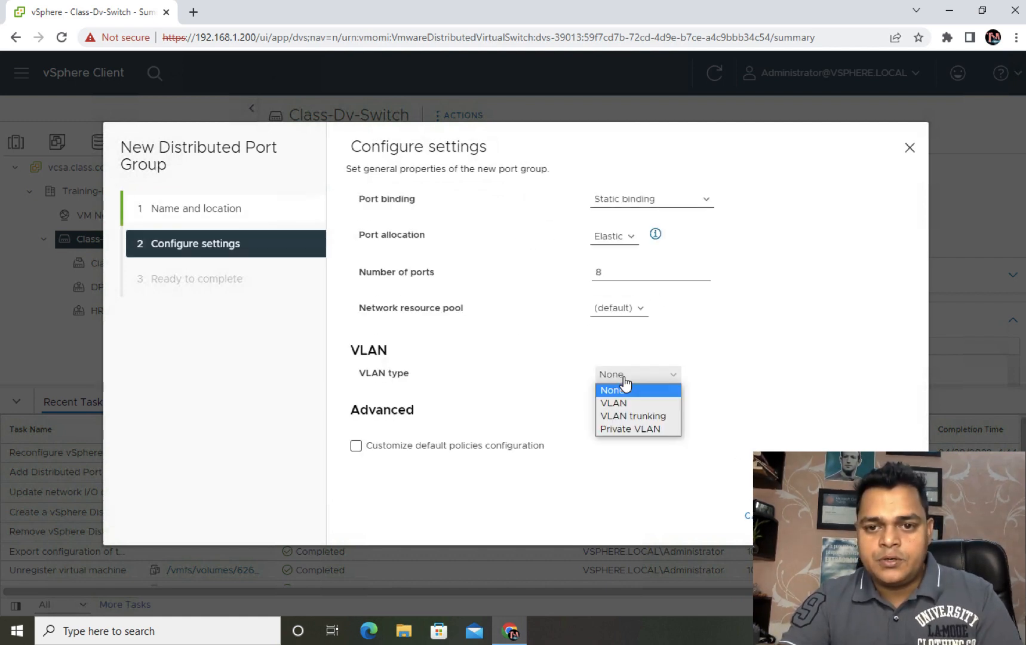
pyautogui.click(620, 403)
pyautogui.moveTo(615, 413); pyautogui.dragTo(569, 418)
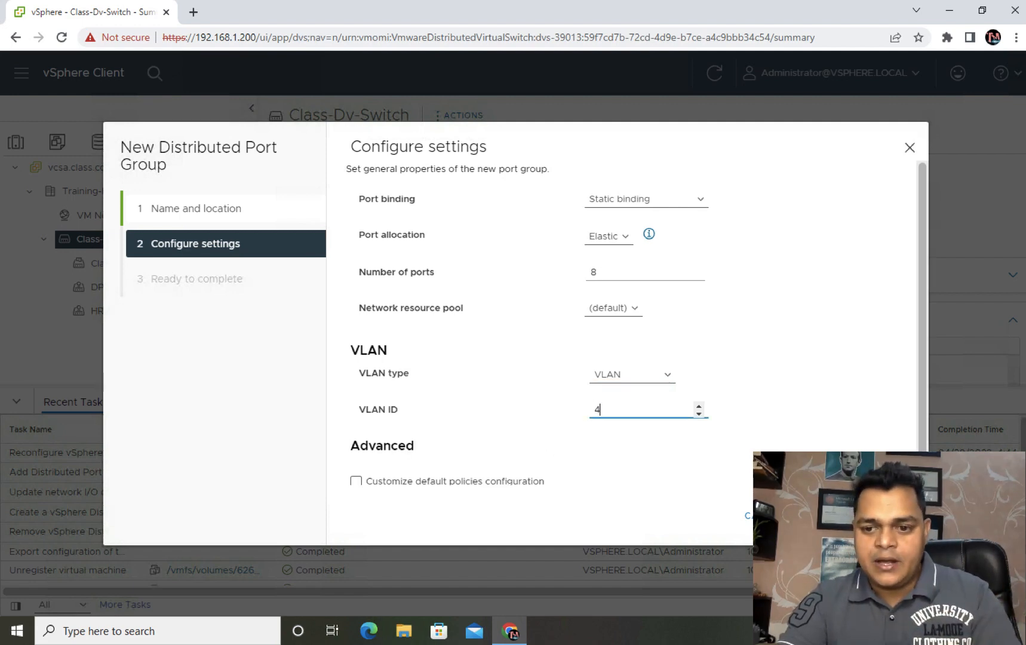
pyautogui.click(886, 515)
pyautogui.click(886, 515)
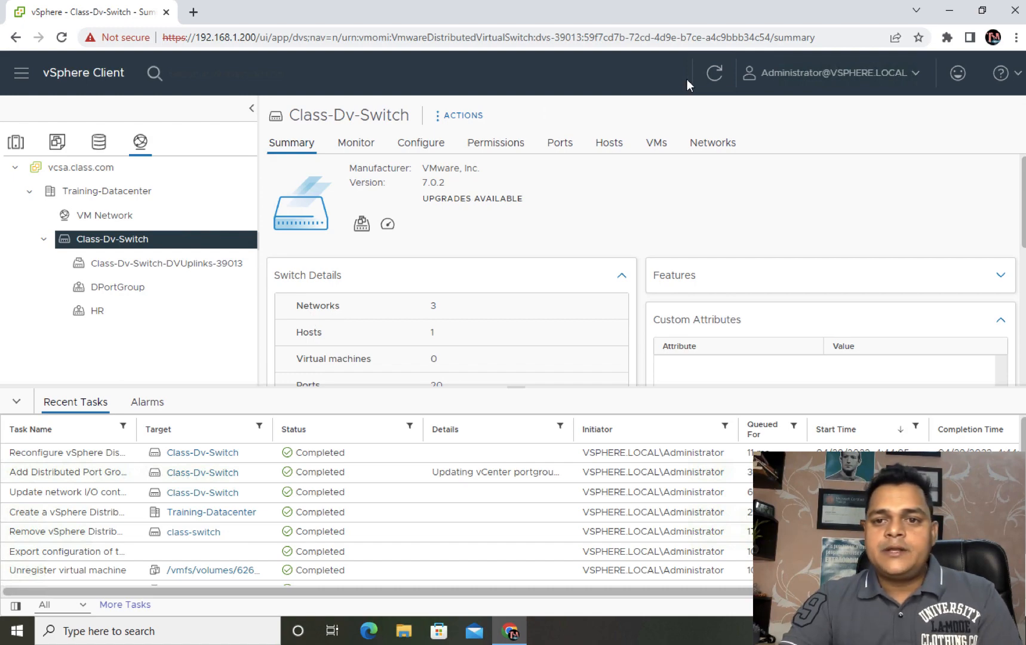
pyautogui.click(718, 81)
# Switch to the OneNote page and underline "Export" and "switch" in item 4 in blue.
pyautogui.hotkey('ctrl', 'Left')
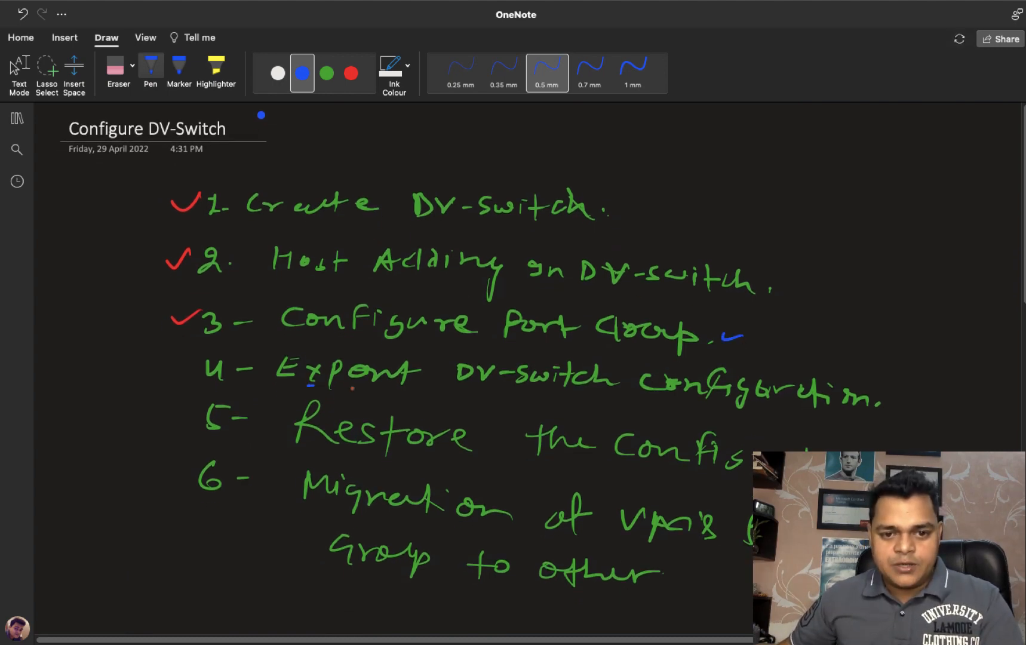
pyautogui.moveTo(315, 386); pyautogui.dragTo(389, 393)
pyautogui.moveTo(518, 394); pyautogui.dragTo(580, 402)
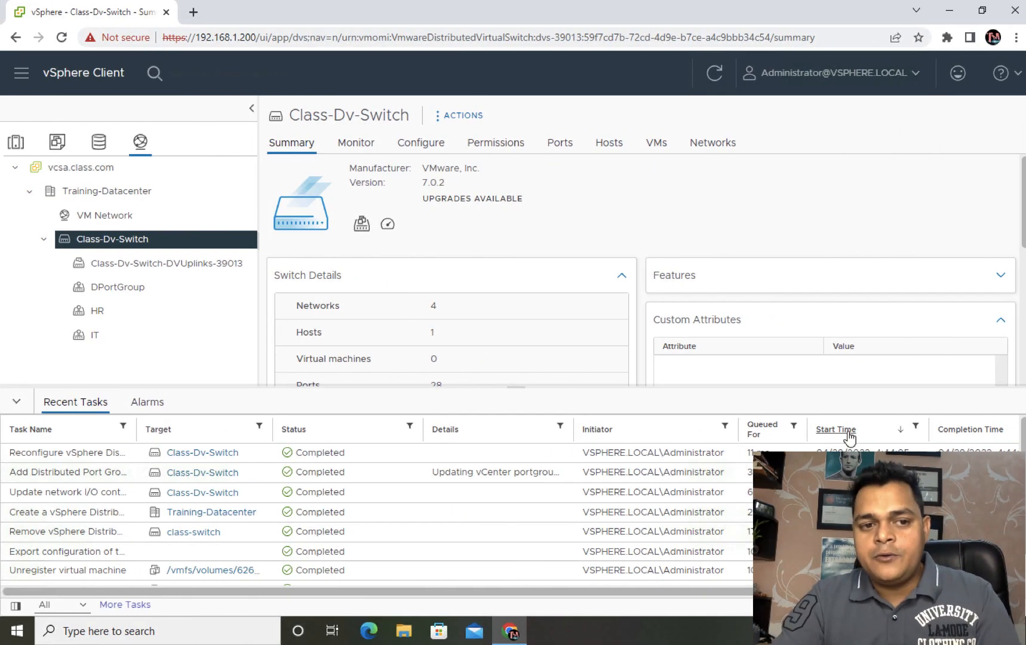
# Switch to the vSphere Client and check the hosts and virtual machines connected to the HR port group.
pyautogui.click(108, 315)
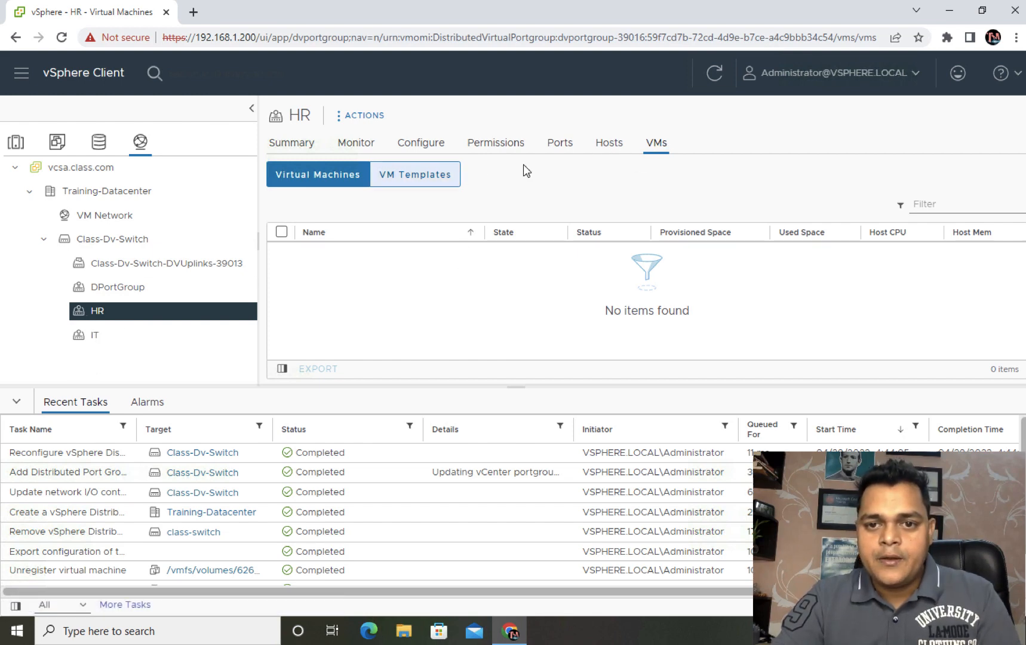
pyautogui.click(606, 146)
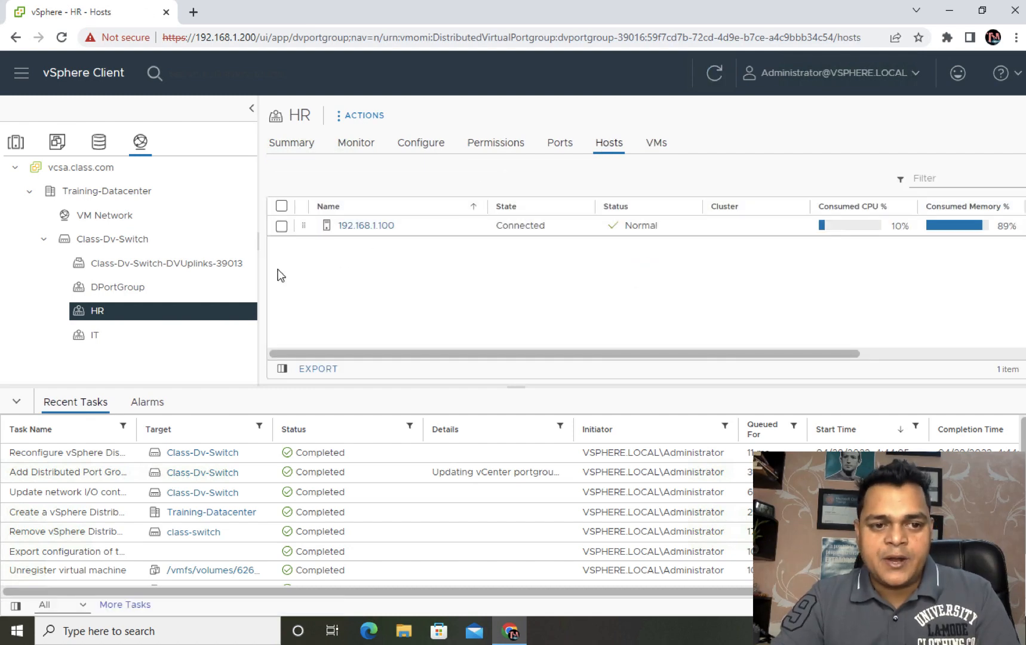
pyautogui.click(660, 150)
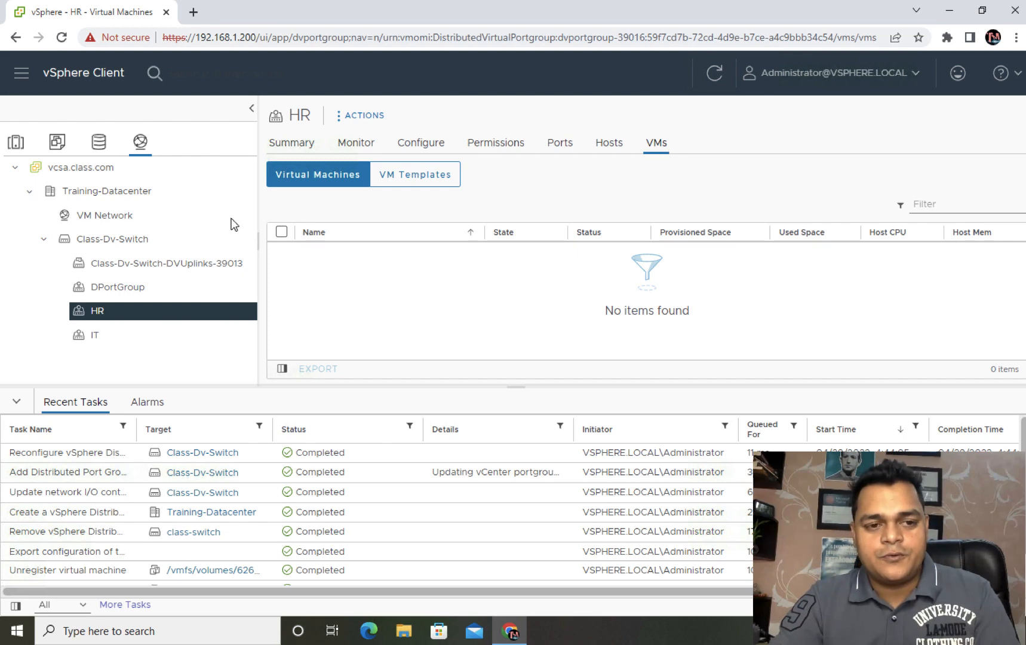
# Connect network adapter 1 of the Windows-10 virtual machine to the HR port group and save its settings.
pyautogui.click(14, 142)
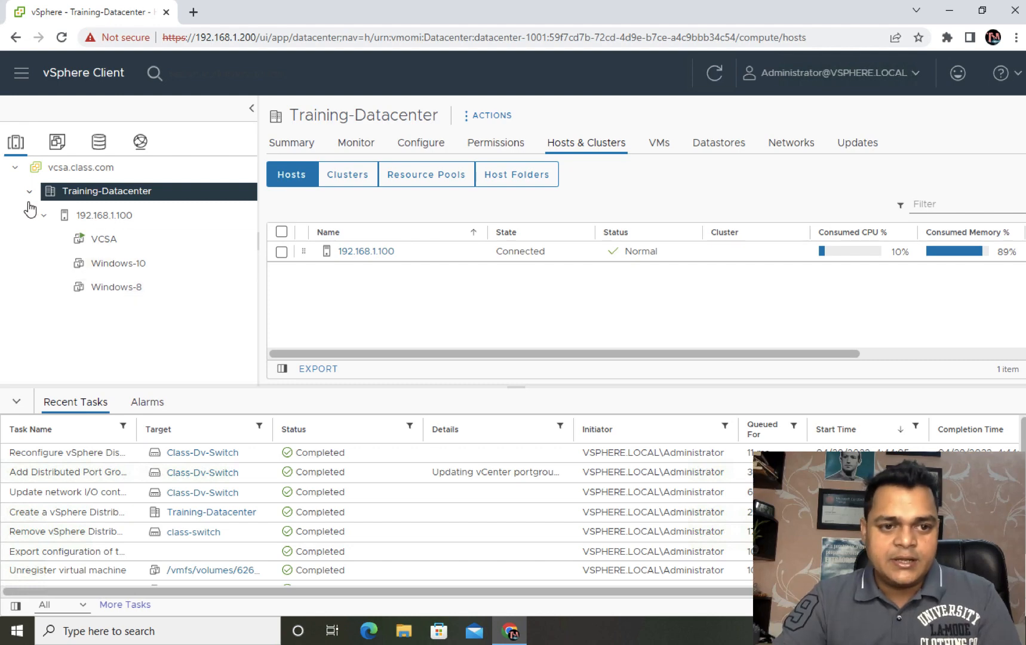
pyautogui.rightClick(116, 266)
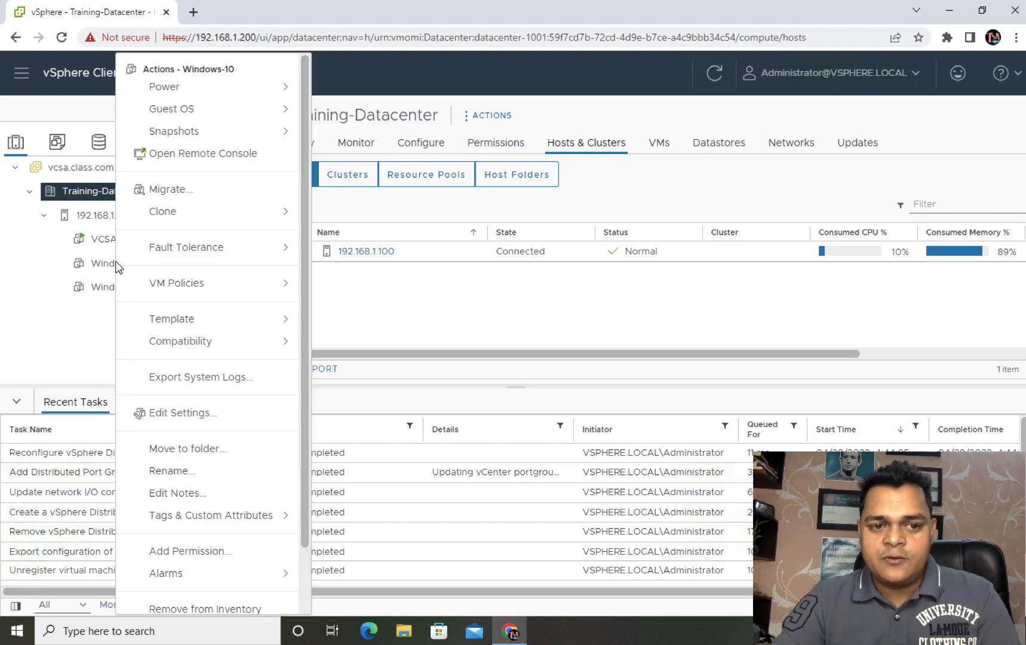
pyautogui.click(177, 413)
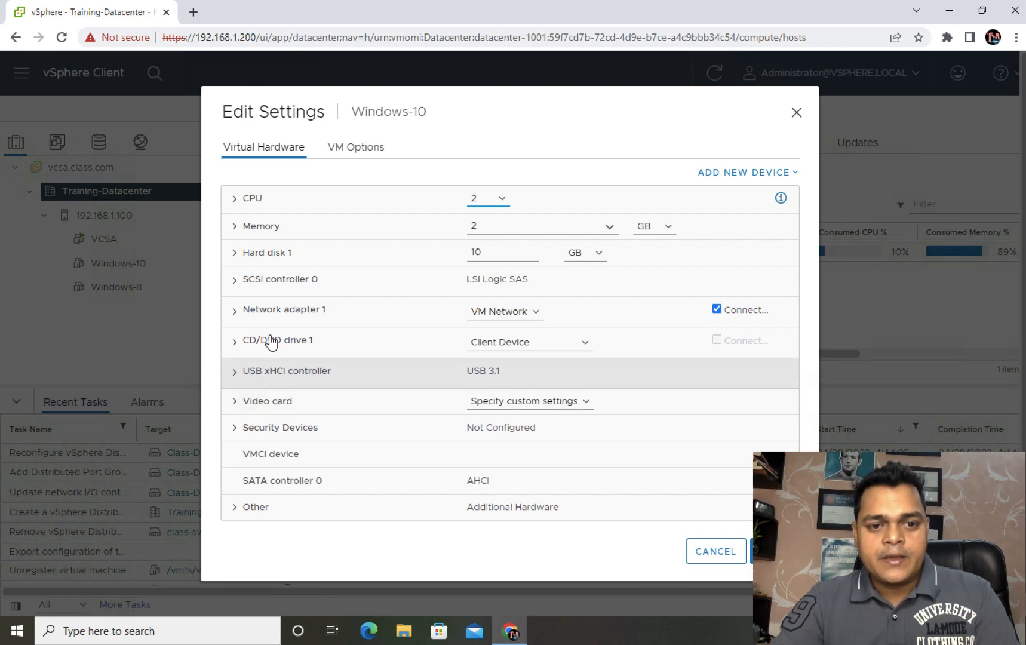
pyautogui.click(533, 312)
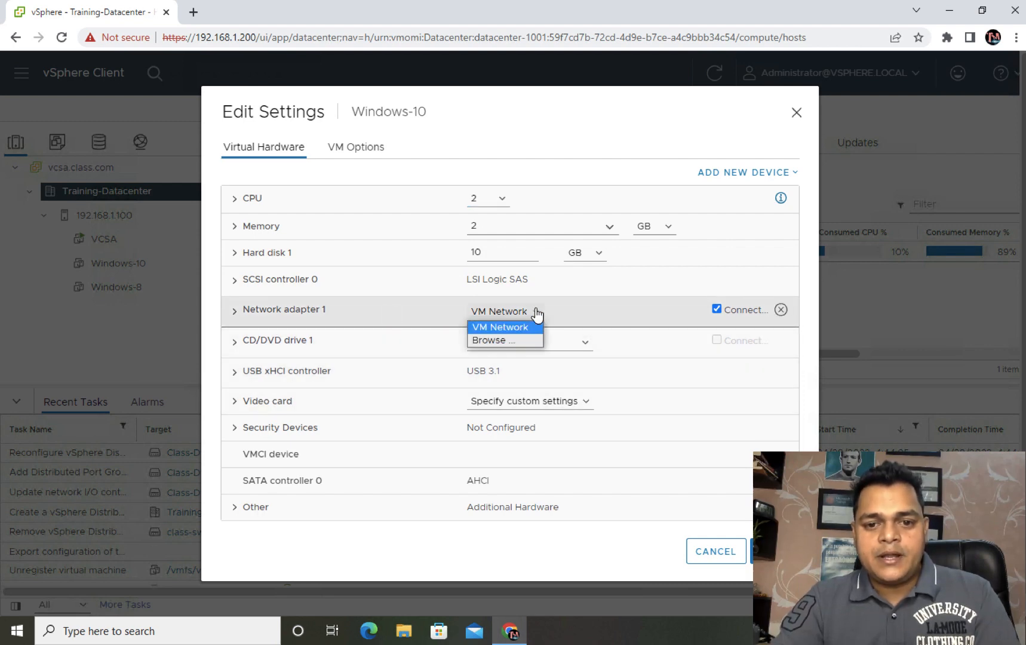
pyautogui.click(494, 340)
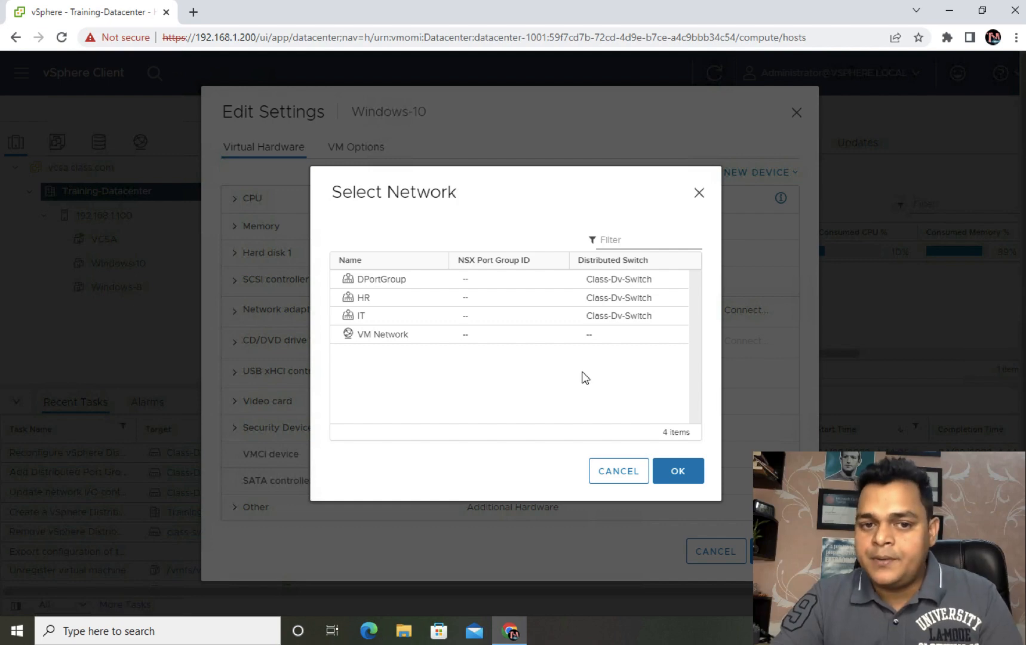
pyautogui.click(375, 300)
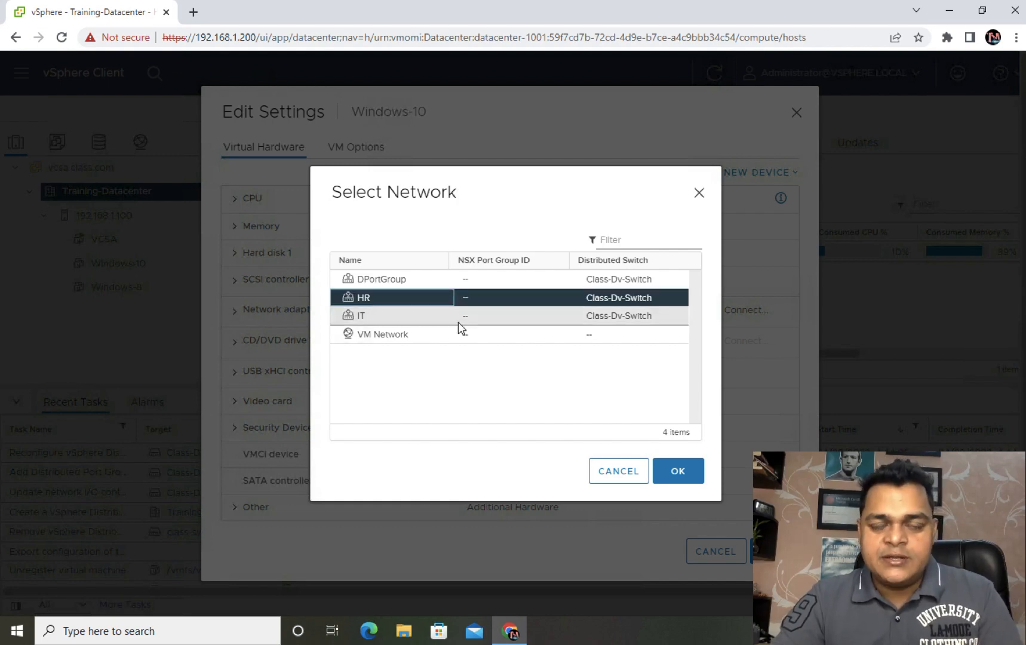
pyautogui.click(678, 471)
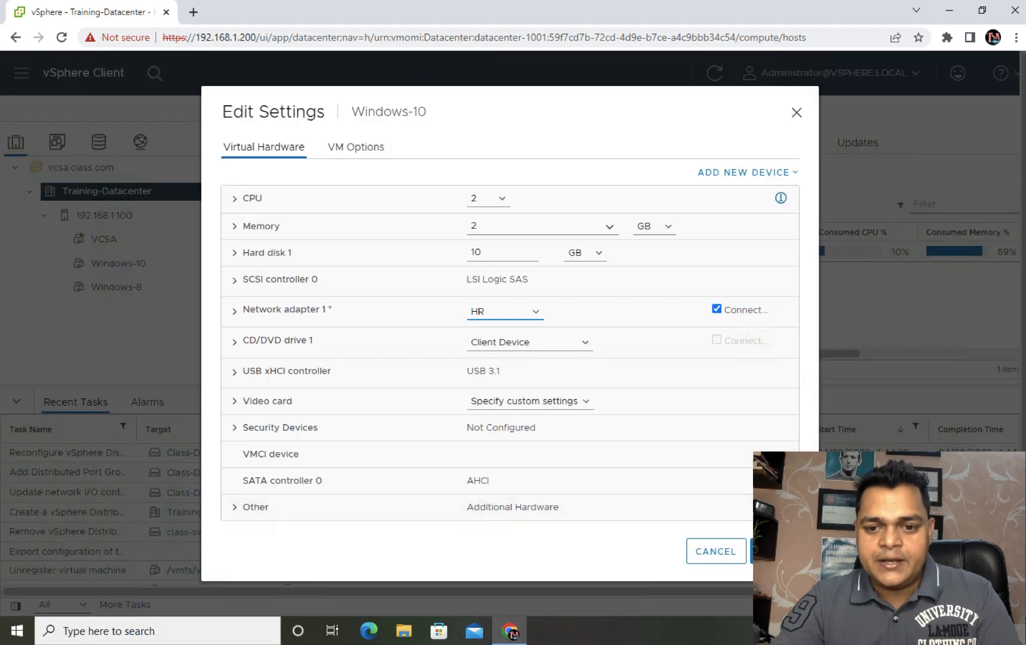
pyautogui.click(774, 551)
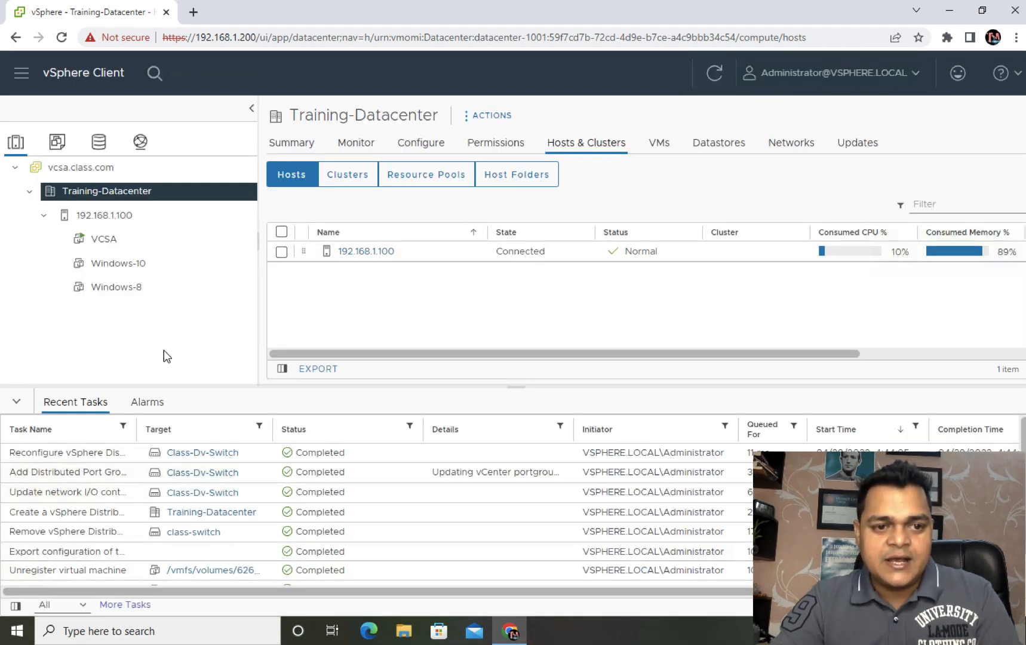
# Connect network adapter 1 of the Windows-8 virtual machine to the IT port group and save its settings.
pyautogui.rightClick(117, 294)
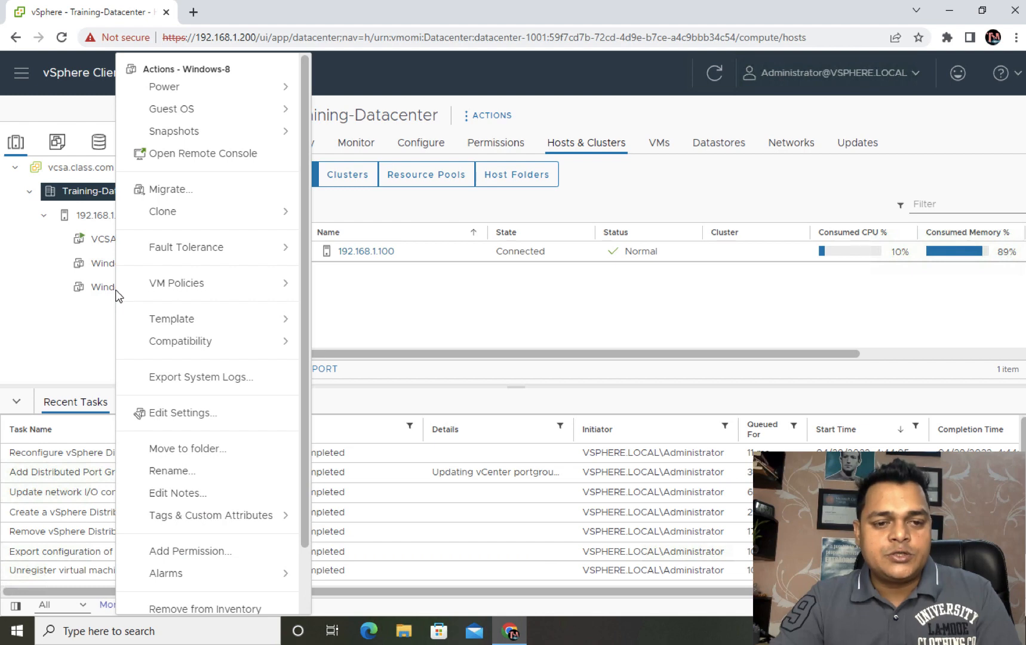
pyautogui.click(193, 416)
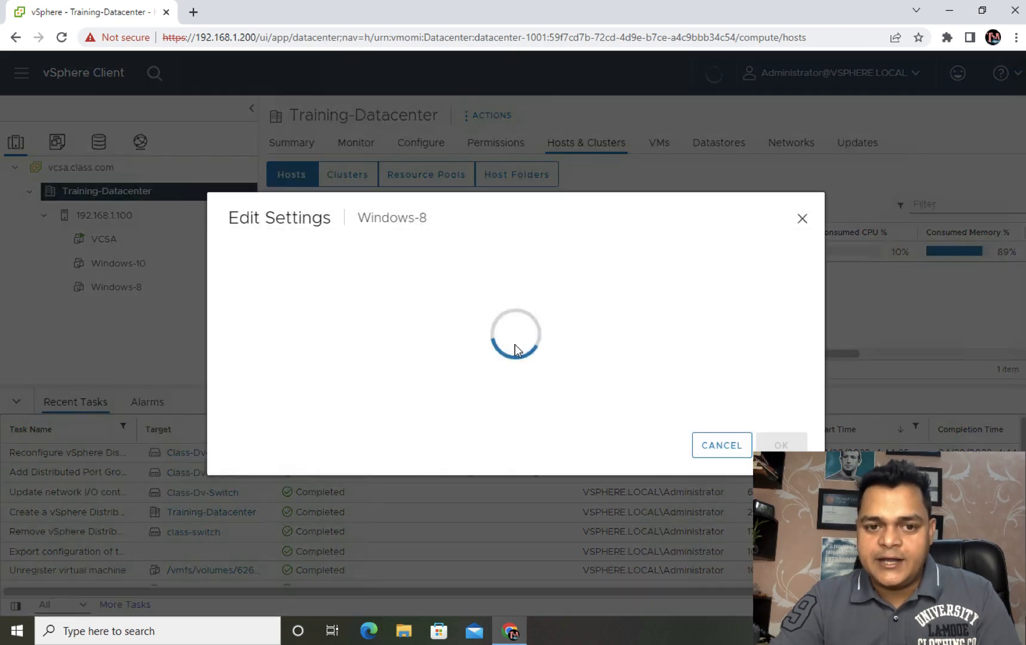
pyautogui.click(478, 316)
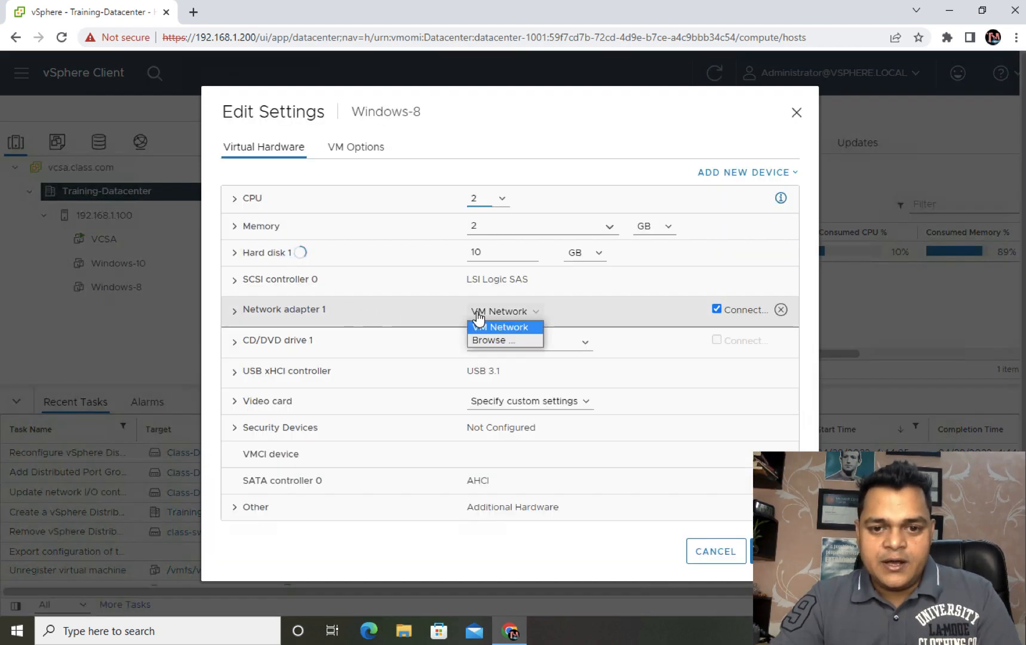
pyautogui.click(496, 337)
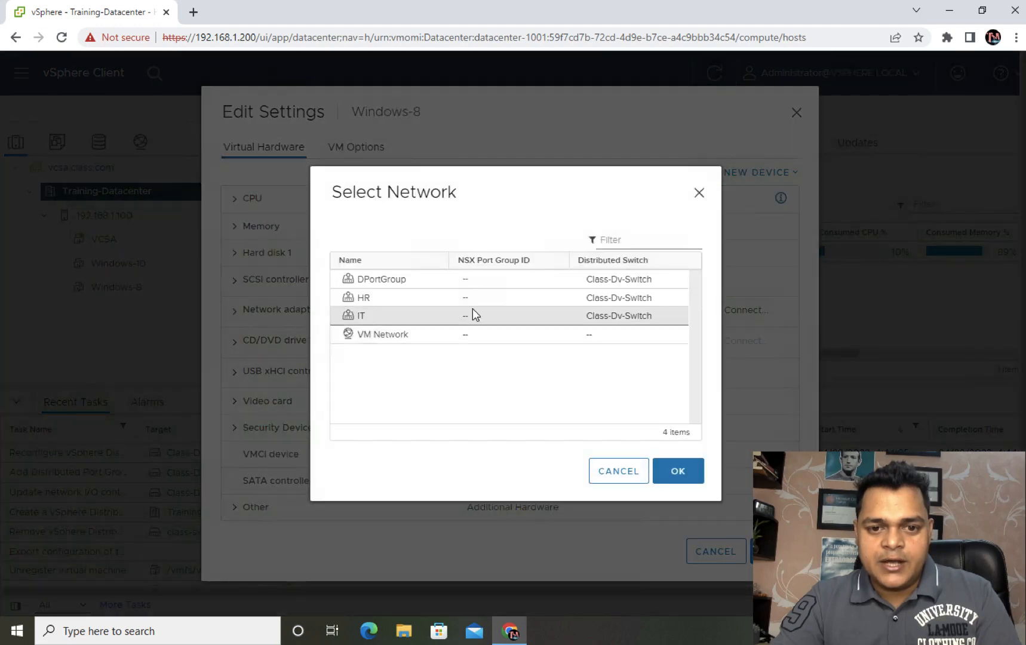
pyautogui.click(395, 315)
pyautogui.click(678, 471)
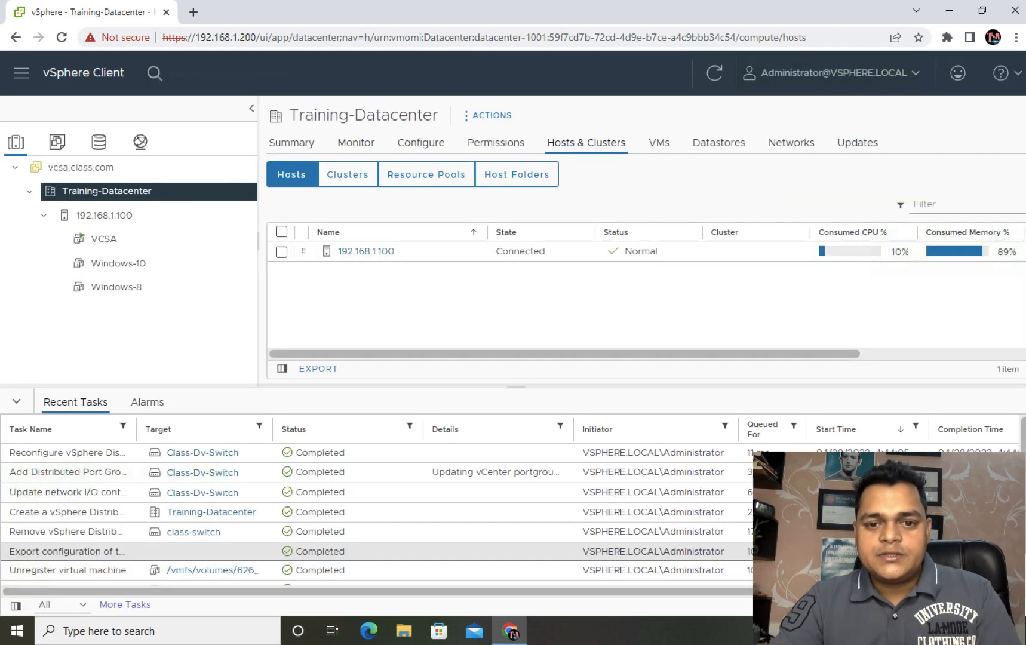
pyautogui.click(776, 551)
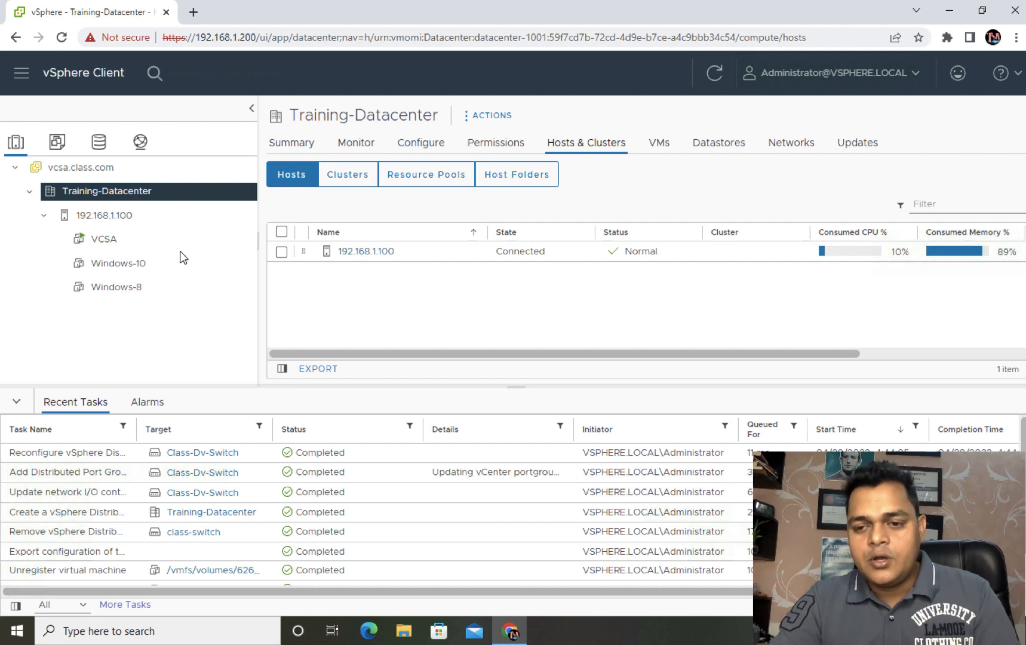
# Return to the networking inventory and check which virtual machines belong to the HR and IT port groups.
pyautogui.click(141, 143)
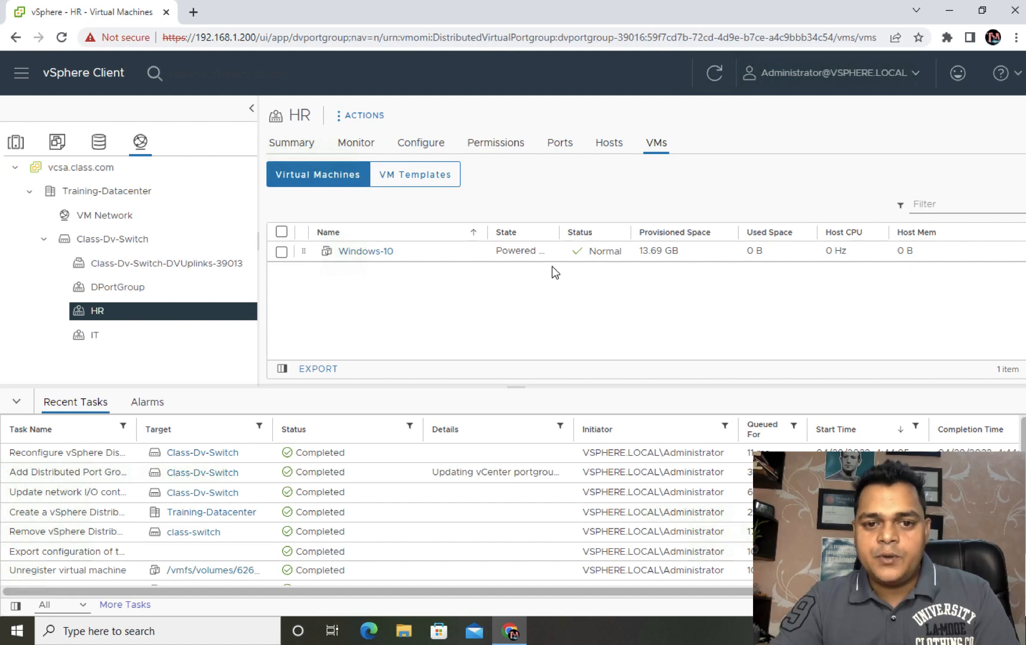
pyautogui.click(93, 342)
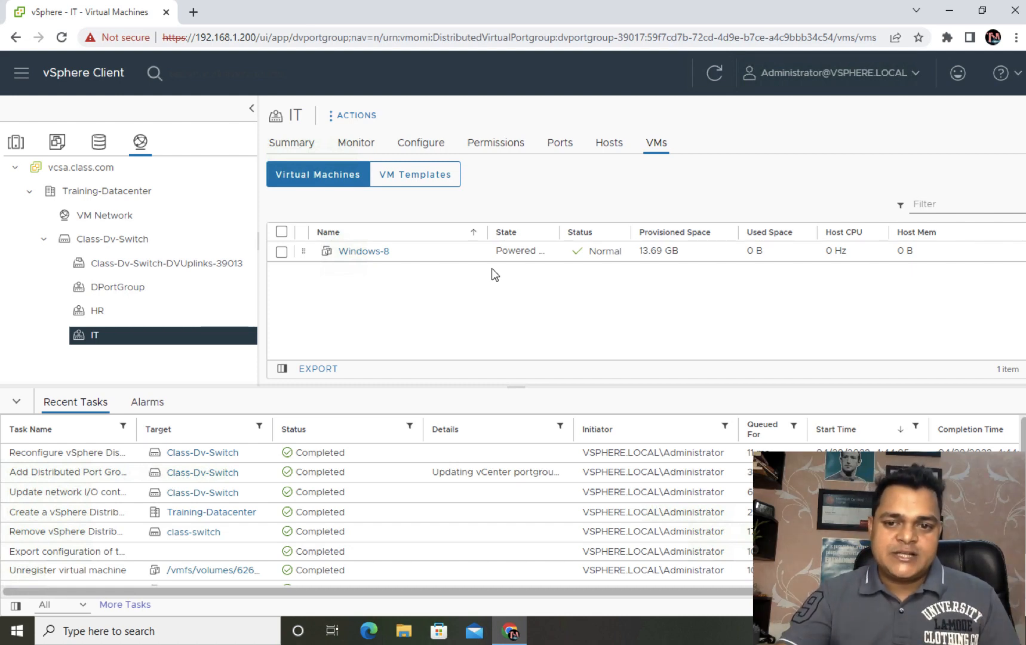
# Switch to the OneNote page and underline "Export" and "switch" in item 4 a second time.
pyautogui.hotkey('ctrl', 'Left')
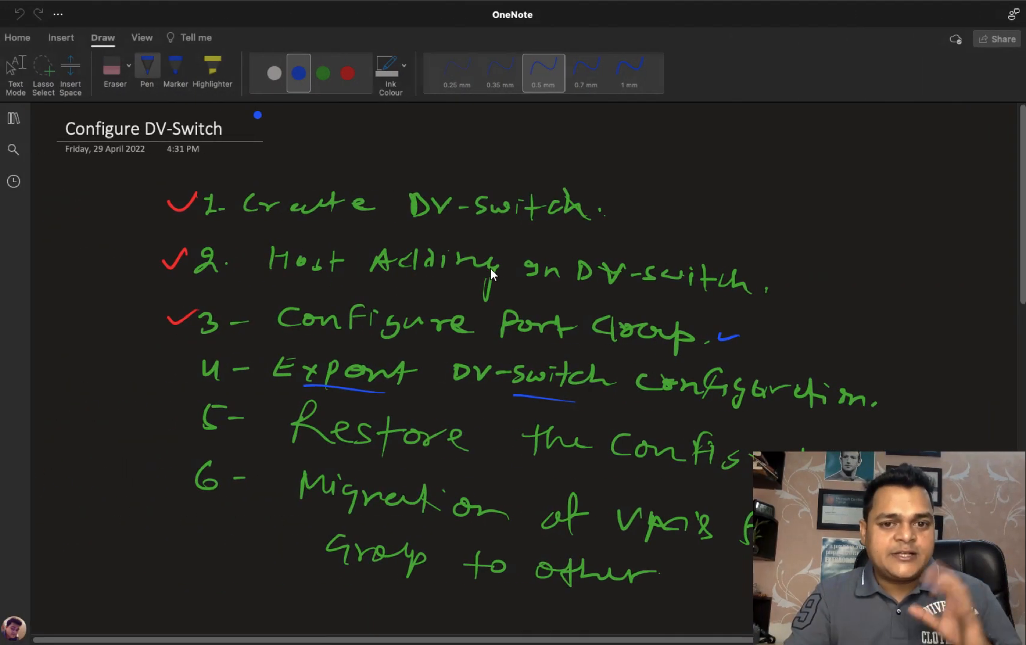
pyautogui.hotkey('ctrl', 'Left')
pyautogui.hotkey('ctrl', 'Right')
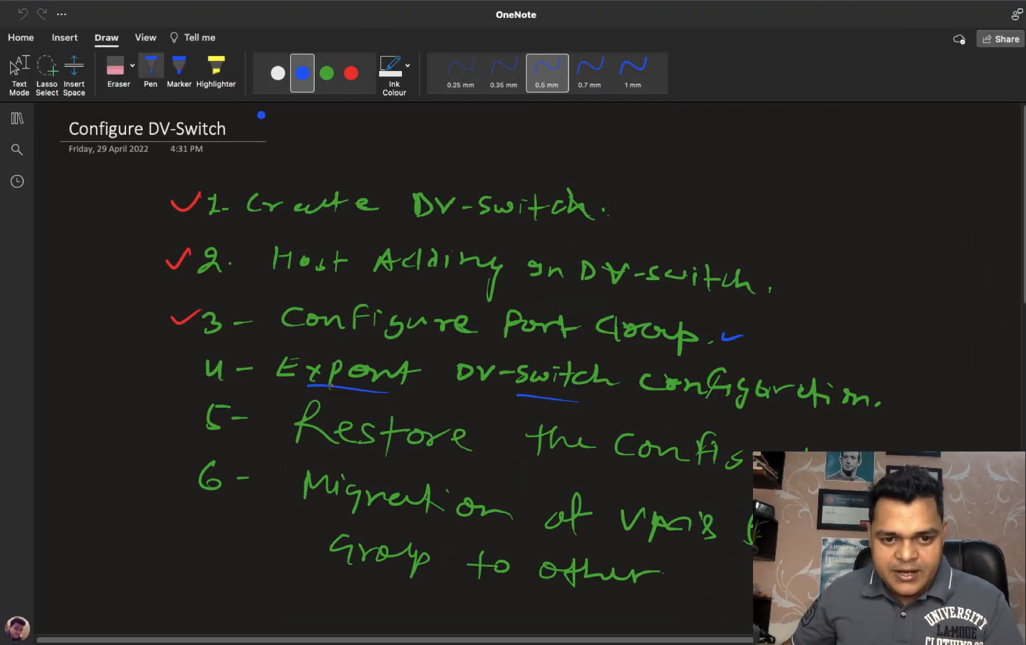
pyautogui.moveTo(330, 387); pyautogui.dragTo(386, 392)
pyautogui.moveTo(518, 390); pyautogui.dragTo(556, 394)
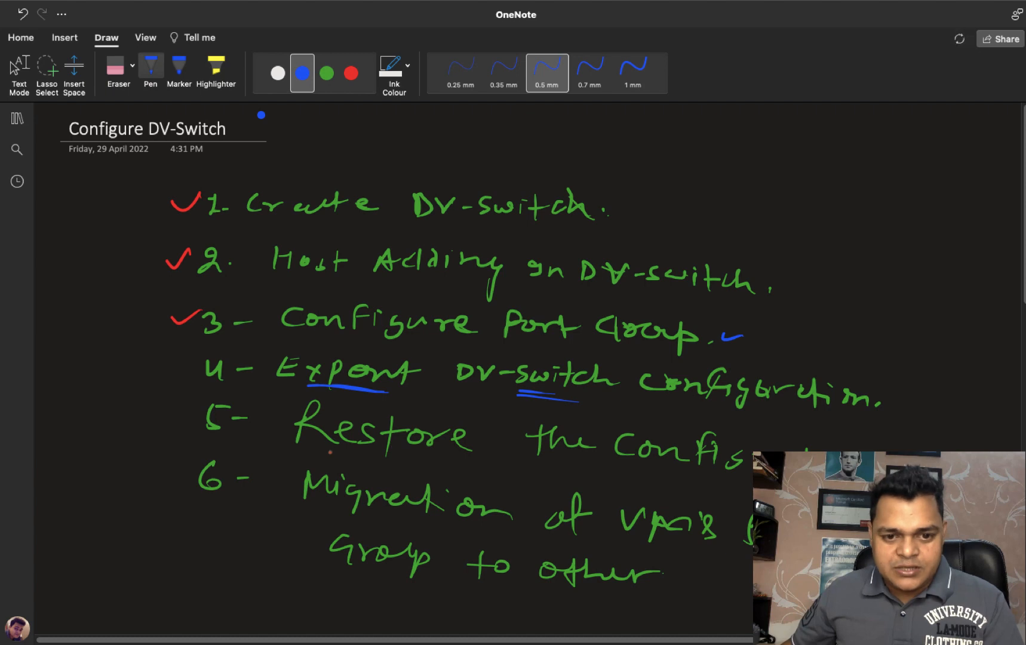
# Underline "Restore" in item 5 and "Migration" and "VM's" in item 6 of the OneNote list.
pyautogui.moveTo(330, 452); pyautogui.dragTo(414, 461)
pyautogui.moveTo(381, 507); pyautogui.dragTo(491, 521)
pyautogui.moveTo(603, 544); pyautogui.dragTo(704, 551)
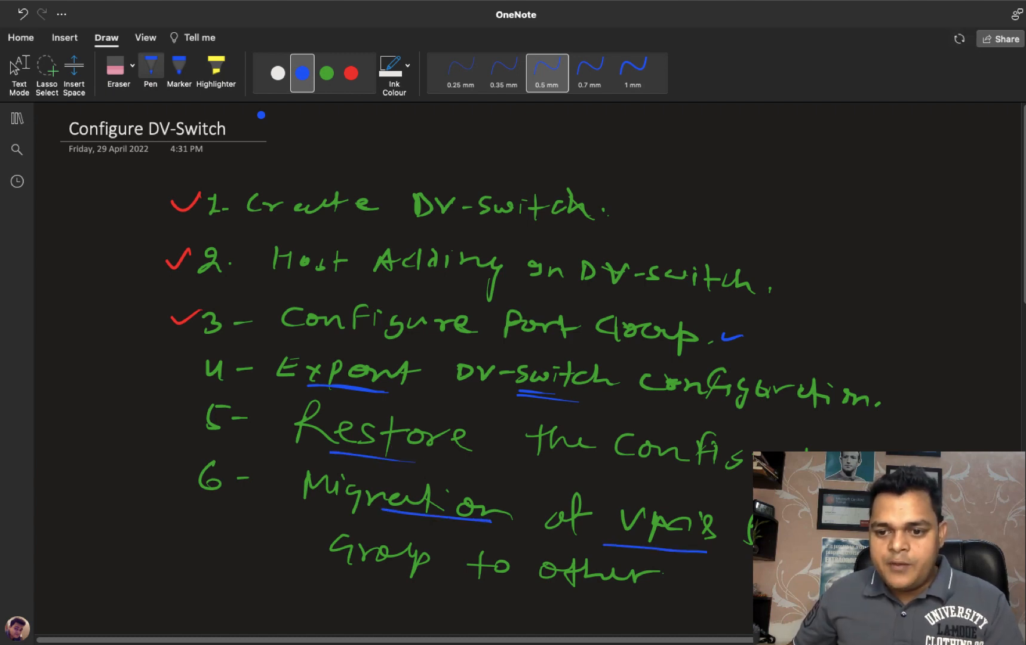
pyautogui.moveTo(393, 530)
pyautogui.mouseDown()
pyautogui.moveTo(441, 612)
pyautogui.moveTo(434, 525)
pyautogui.moveTo(373, 530)
pyautogui.mouseUp()
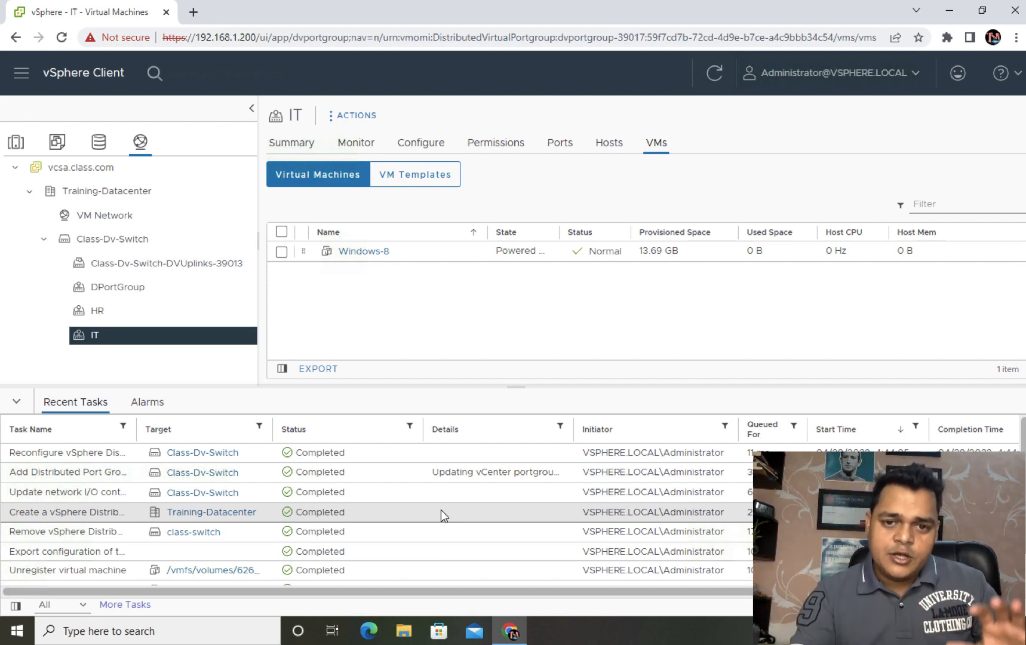
# Check which virtual machines belong to the HR port group.
pyautogui.rightClick(97, 312)
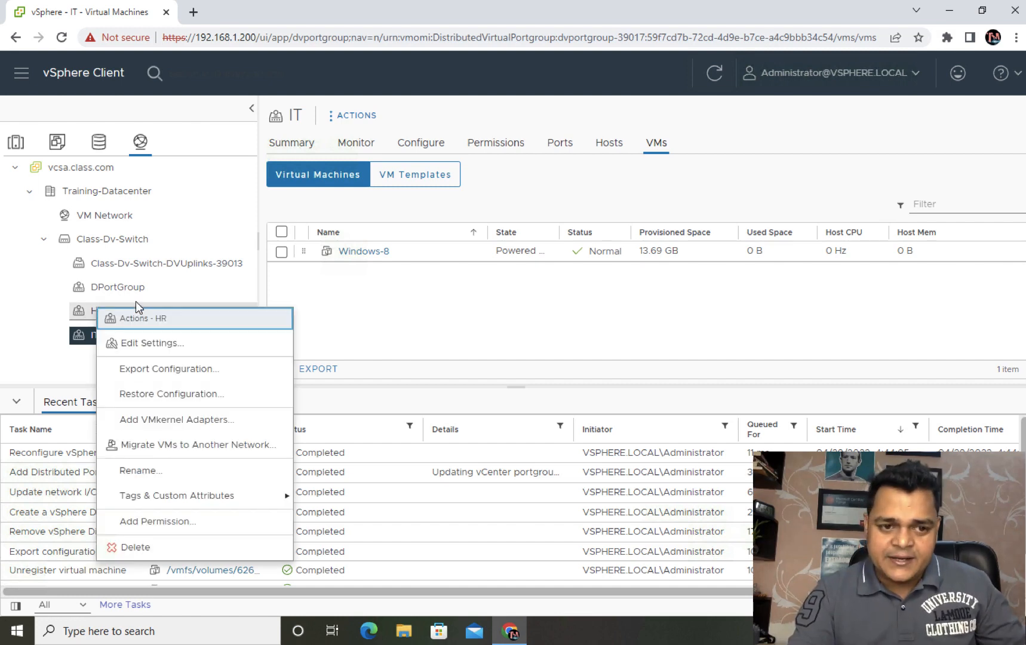
pyautogui.click(123, 287)
pyautogui.click(95, 311)
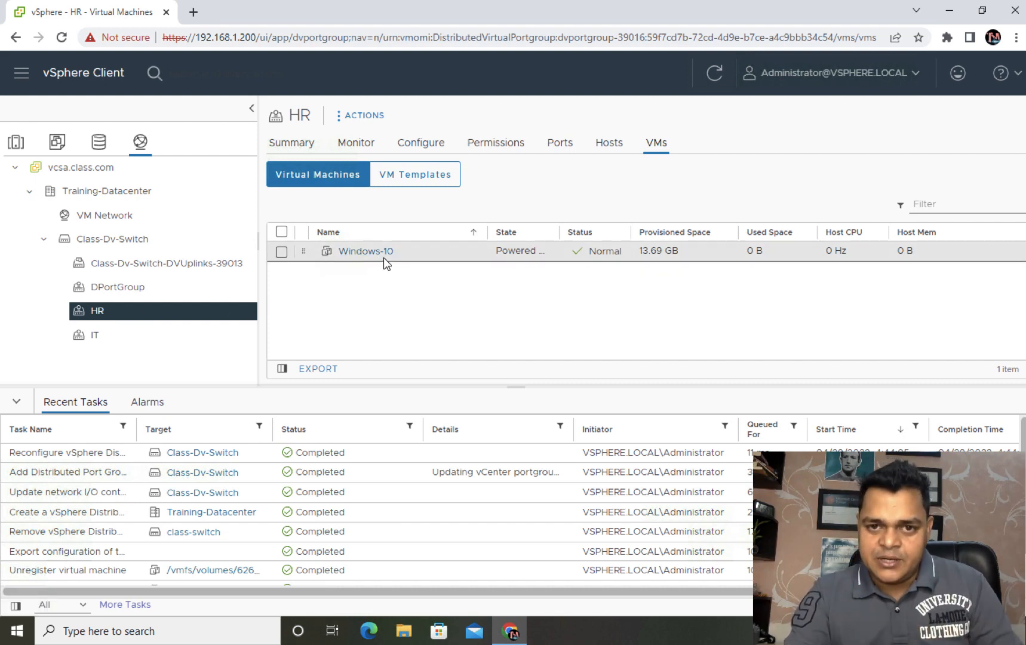
# Start migrating the HR port group's virtual machines to another network, with IT as the destination network.
pyautogui.rightClick(97, 312)
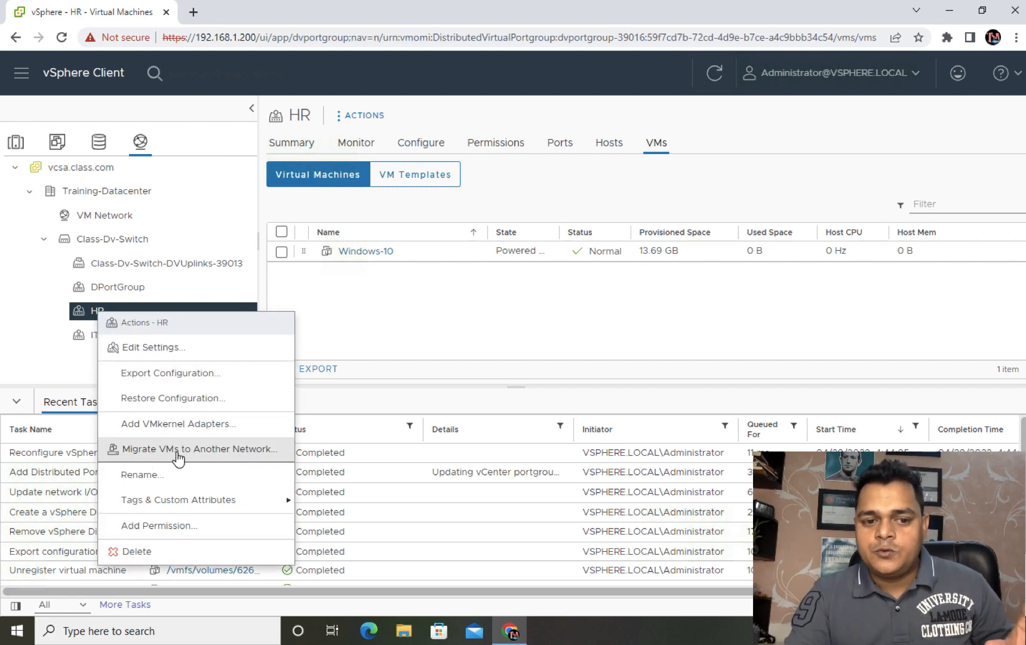
pyautogui.click(226, 455)
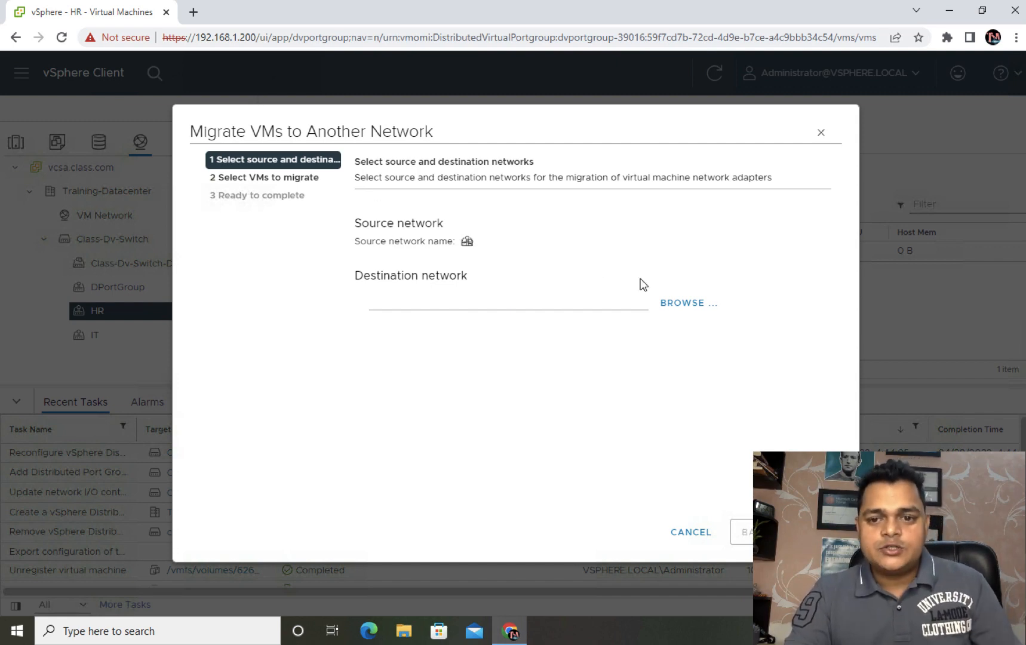
pyautogui.click(687, 304)
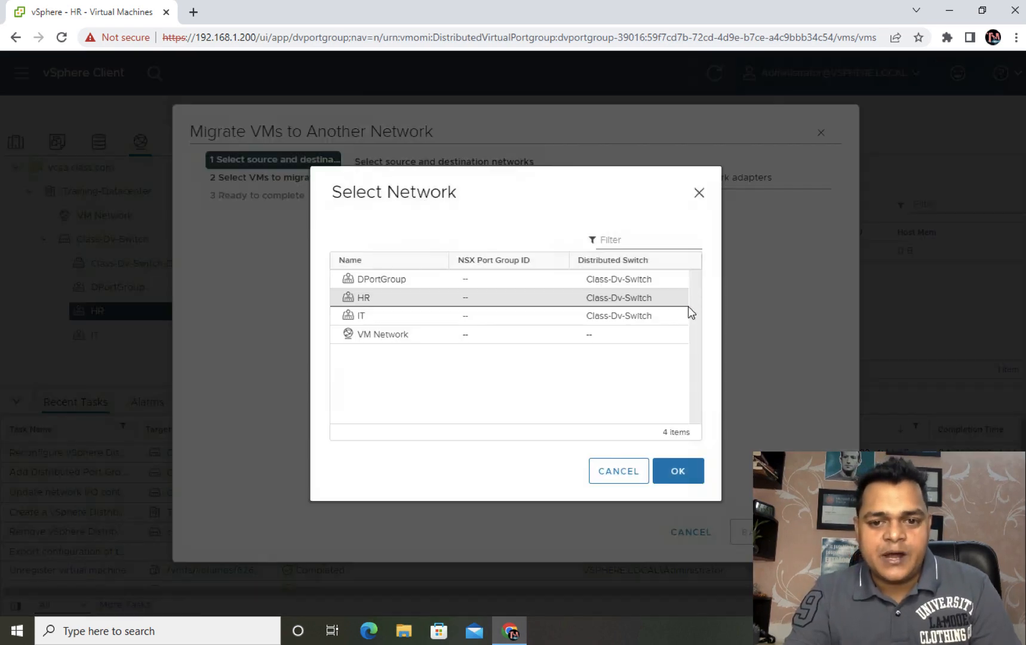
pyautogui.click(362, 321)
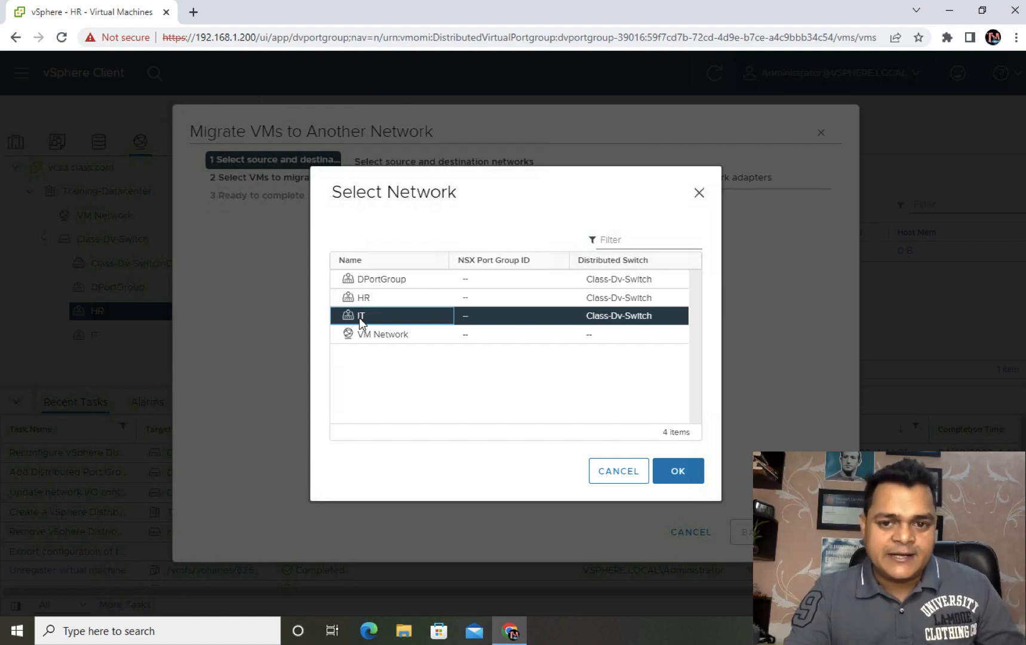
pyautogui.click(678, 471)
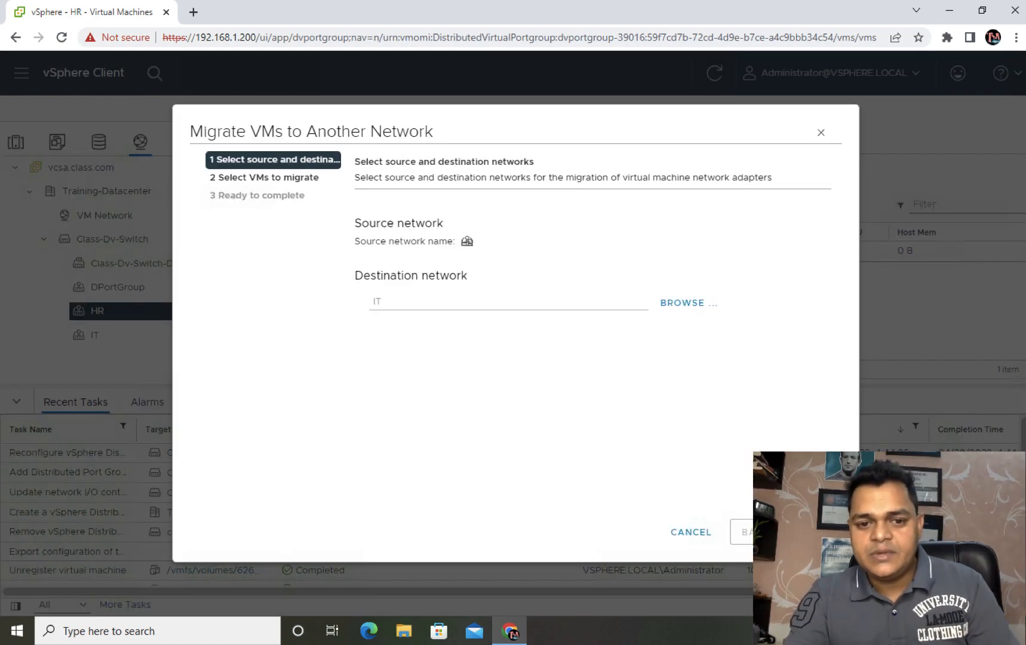
pyautogui.click(814, 532)
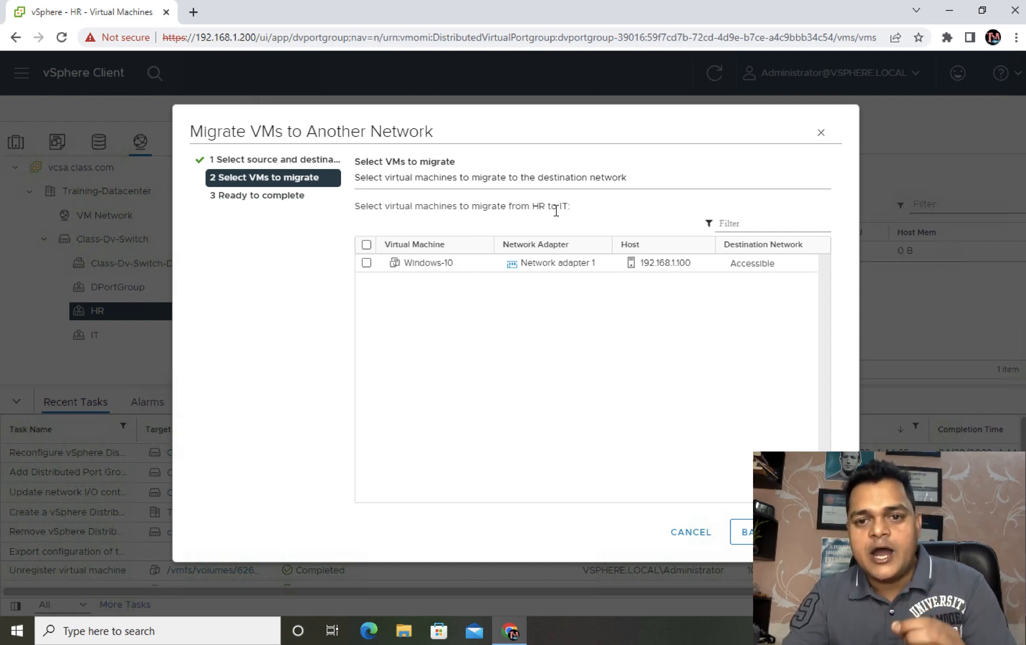
# Include all listed virtual machines (Windows-10, network adapter 1) in the migration and finish the wizard.
pyautogui.click(366, 244)
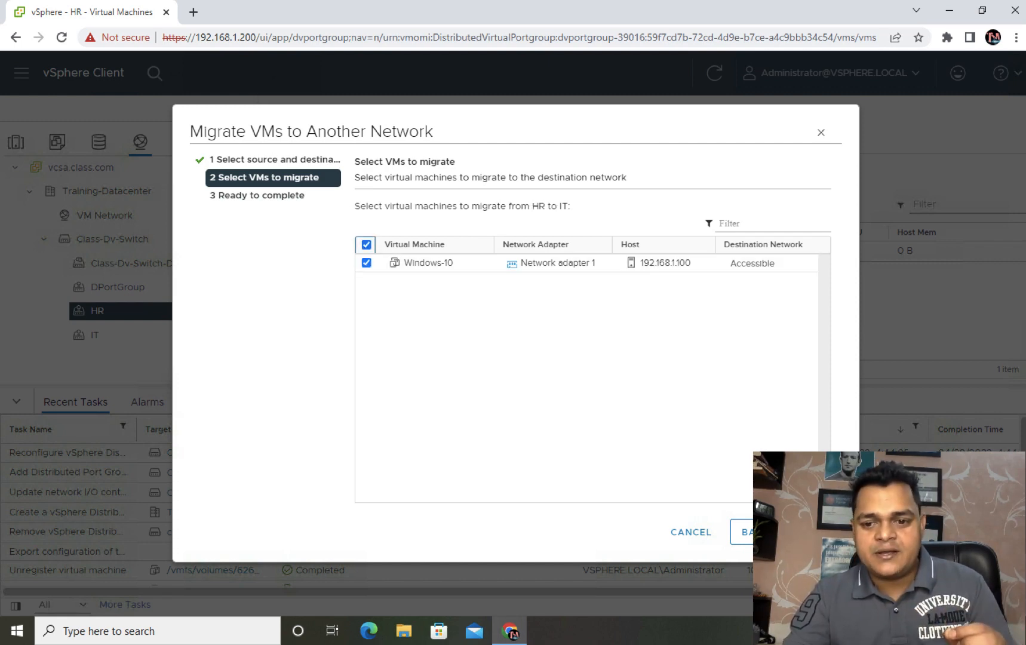
pyautogui.click(812, 532)
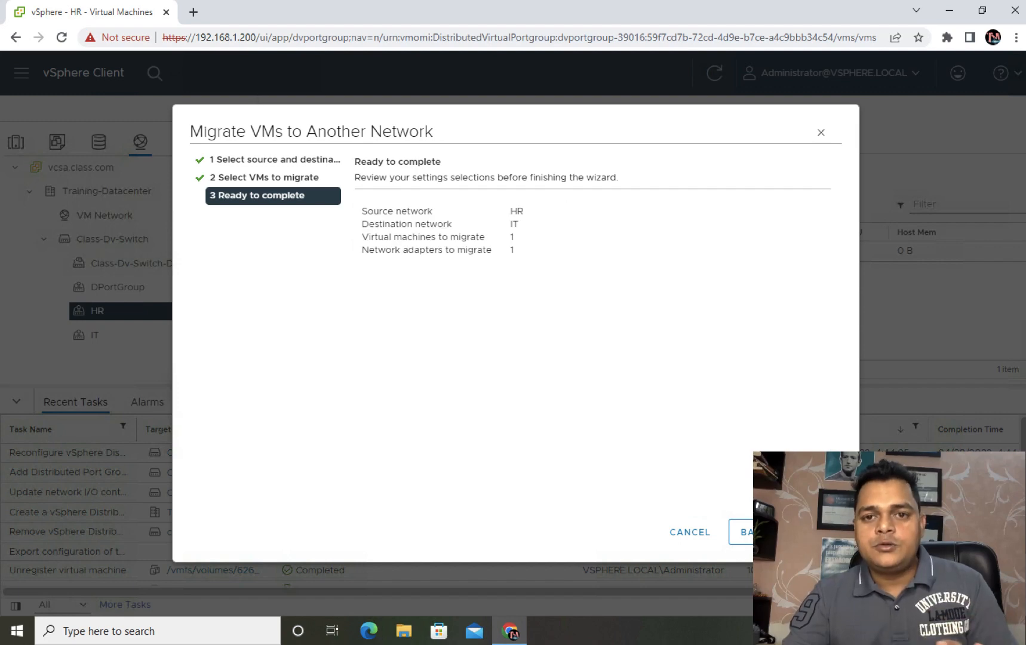
pyautogui.click(812, 526)
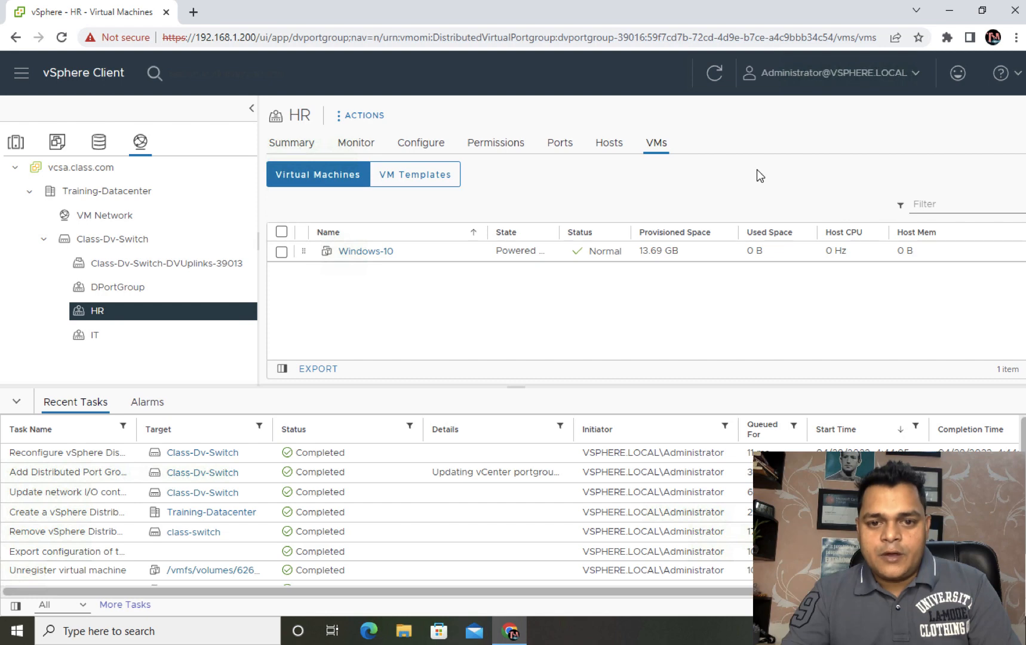
# Refresh the HR port group's virtual machine list and check the one of the IT port group.
pyautogui.click(714, 74)
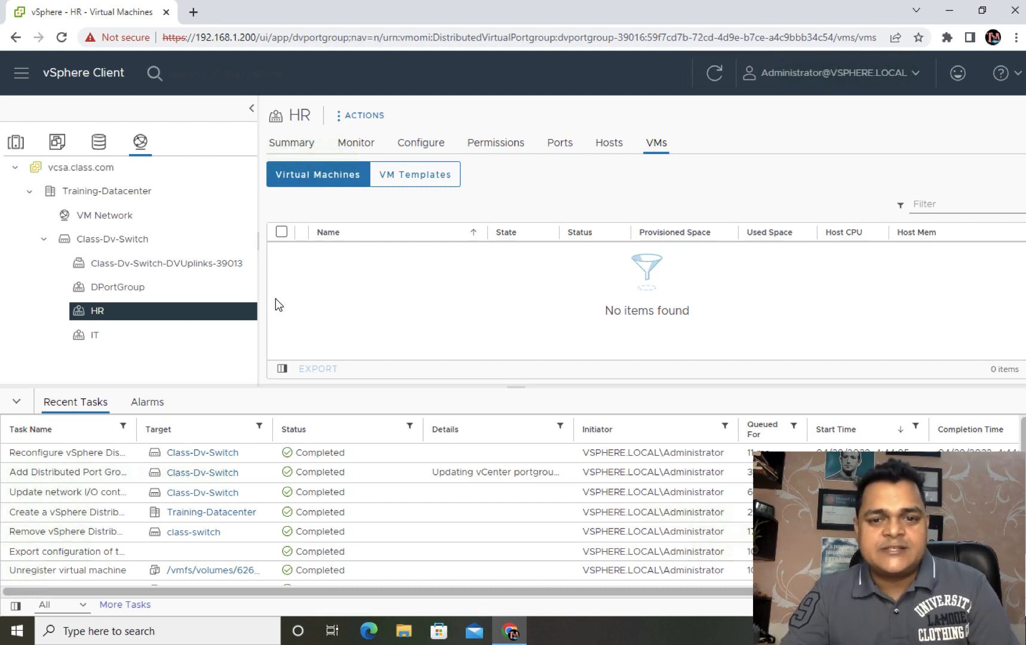
pyautogui.click(100, 338)
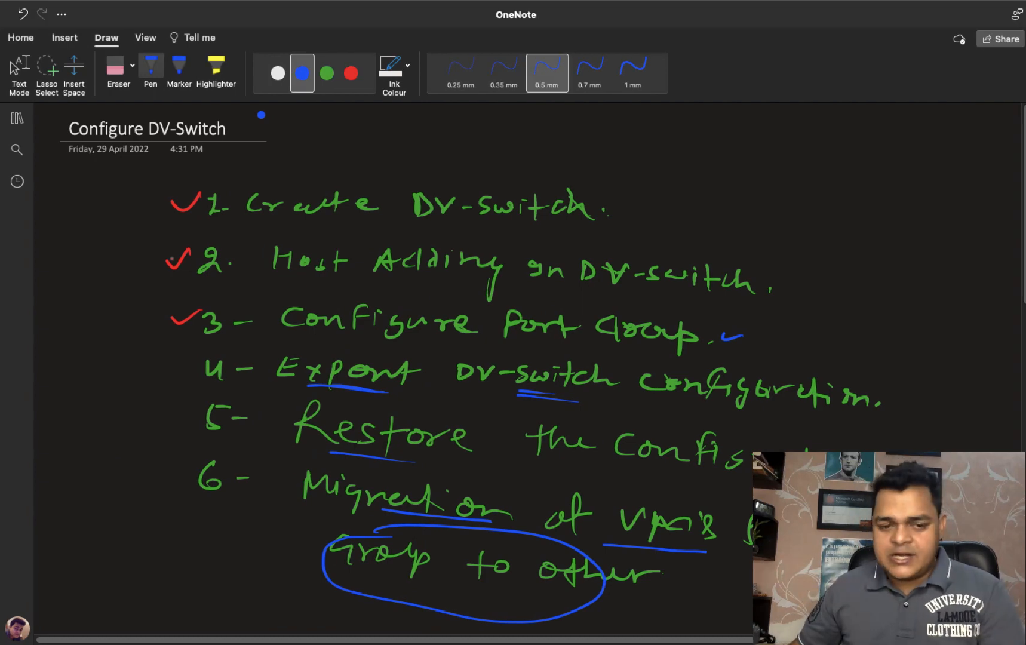
# Switch to the OneNote page, tick items 6 and 4 in blue, and circle the numbers 4 and 5.
pyautogui.moveTo(174, 474); pyautogui.dragTo(214, 464)
pyautogui.moveTo(177, 360)
pyautogui.mouseDown()
pyautogui.moveTo(216, 351)
pyautogui.moveTo(210, 442)
pyautogui.moveTo(200, 357)
pyautogui.mouseUp()
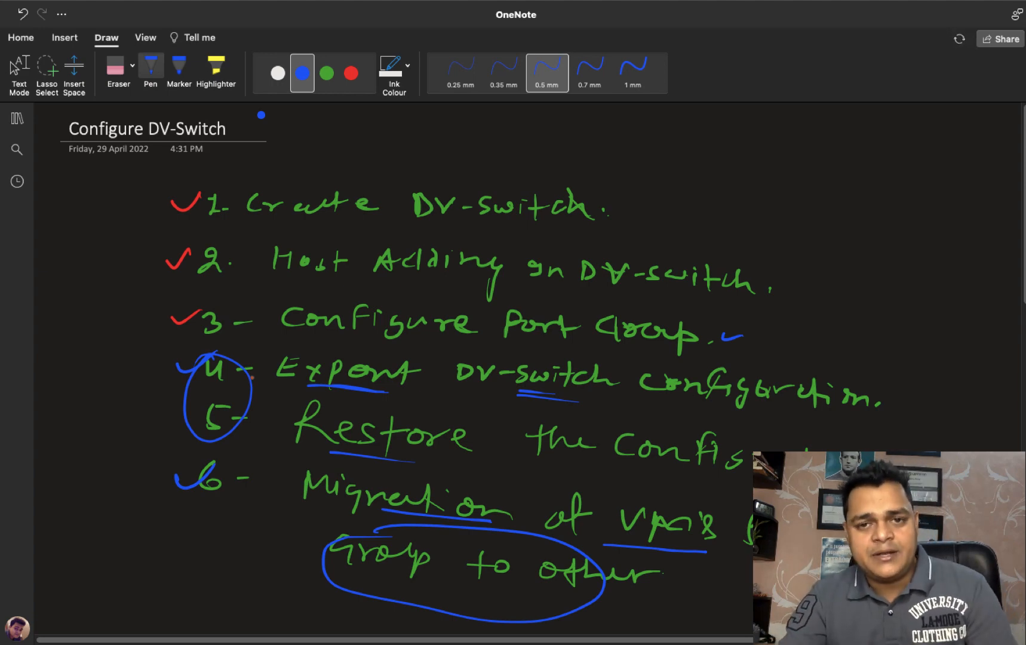
pyautogui.hotkey('ctrl', 'Left')
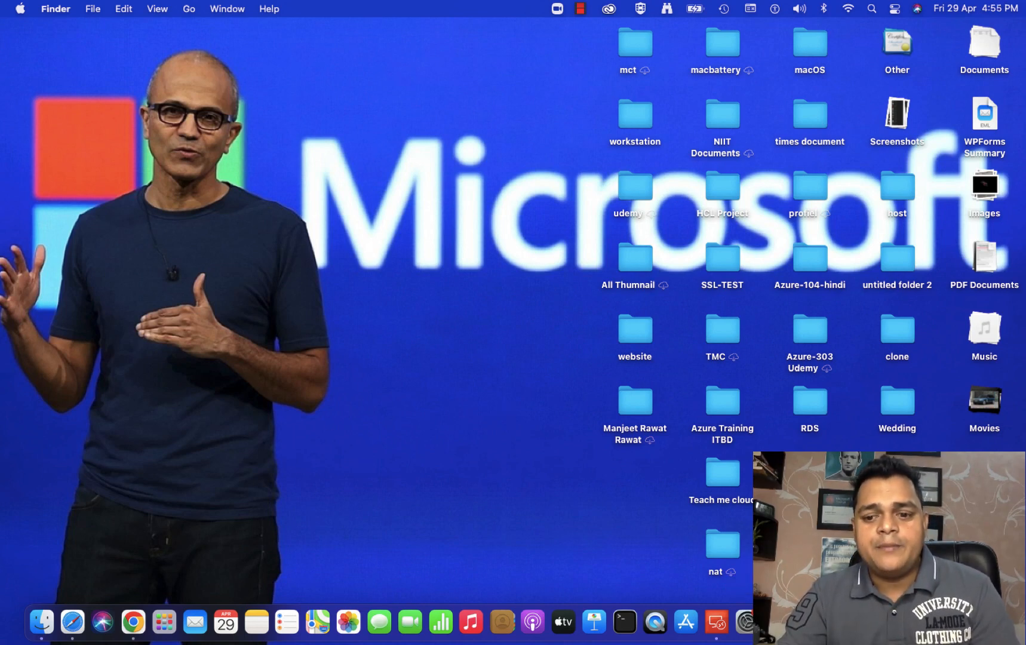
pyautogui.rightClick(931, 622)
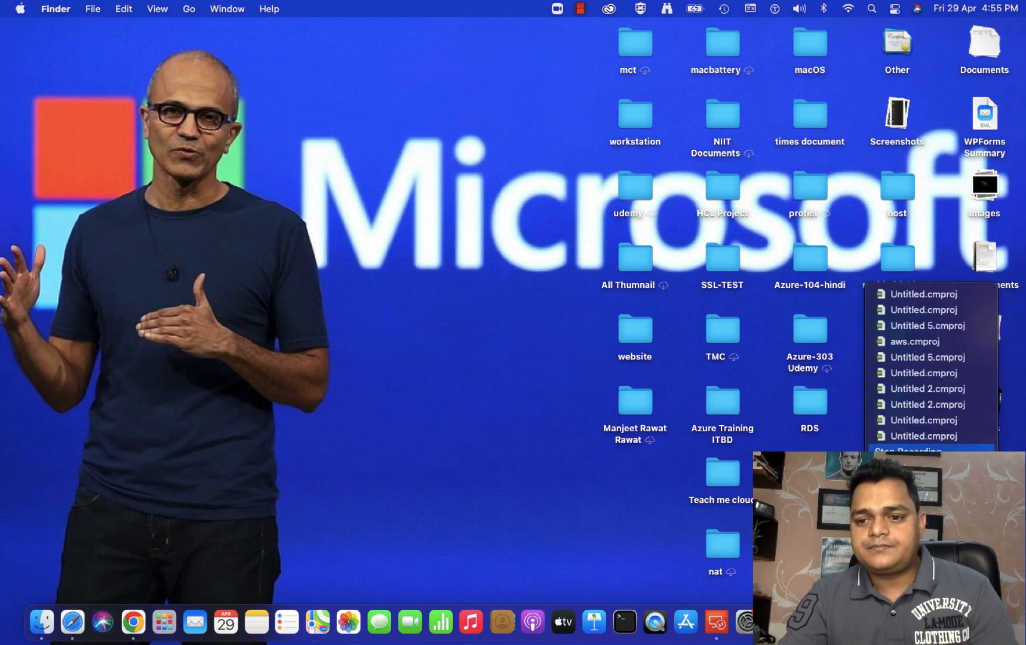